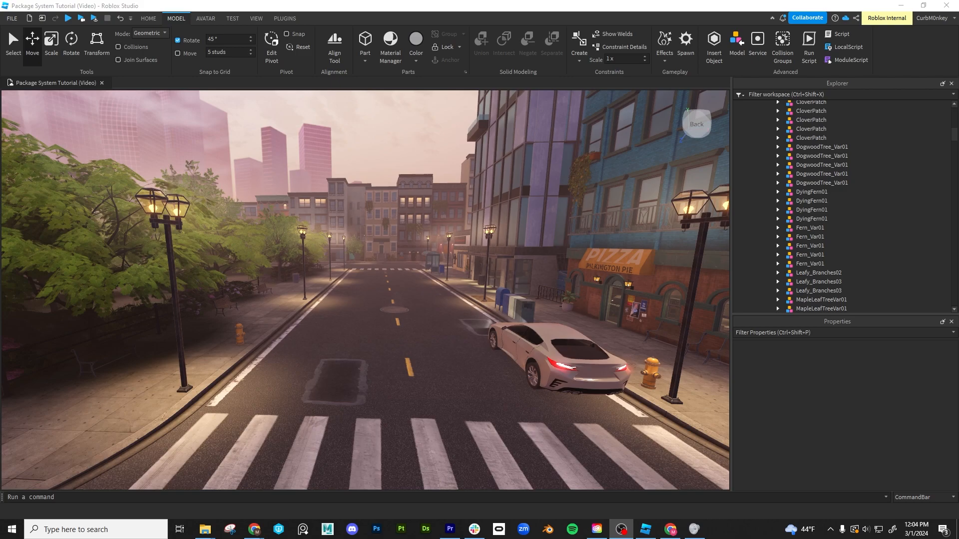
# - Group the fire hydrant on the park-side sidewalk, in the Package examples folder, as a model
pyautogui.moveTo(451, 167); pyautogui.dragTo(450, 167, button='right')
pyautogui.press('s')
pyautogui.press('d')
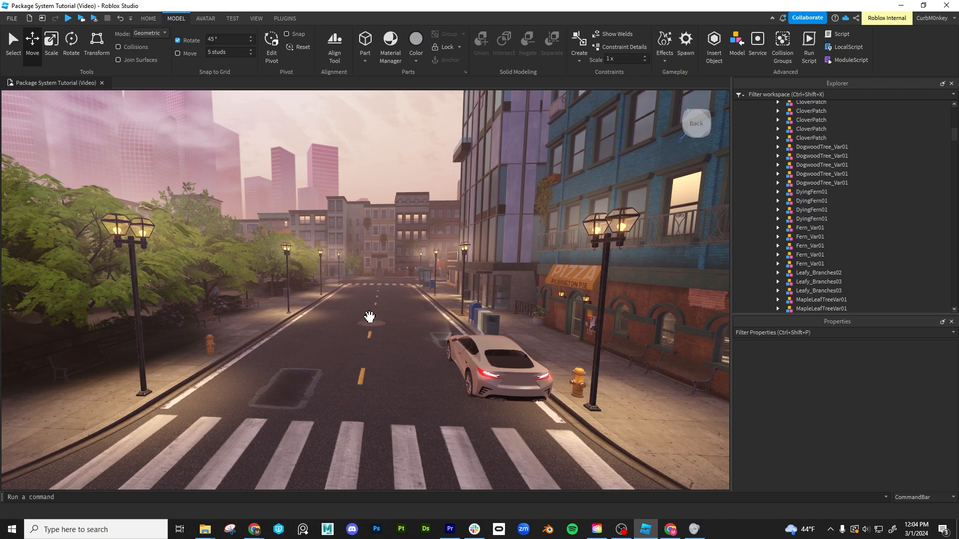
pyautogui.press('w')
pyautogui.moveTo(369, 318); pyautogui.dragTo(369, 318, button='right')
pyautogui.press('w')
pyautogui.click(350, 316)
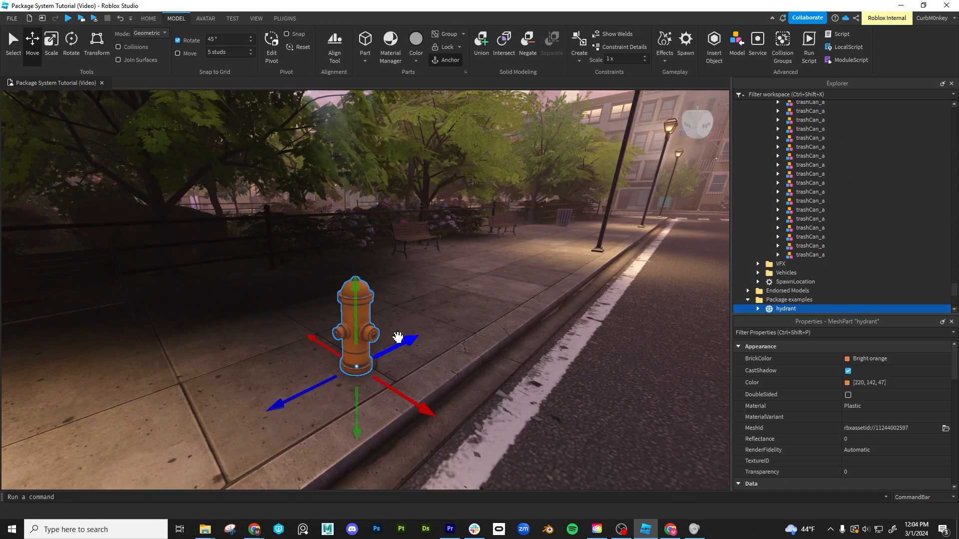
pyautogui.scroll(-1, 827, 241)
pyautogui.moveTo(505, 298); pyautogui.dragTo(506, 299, button='right')
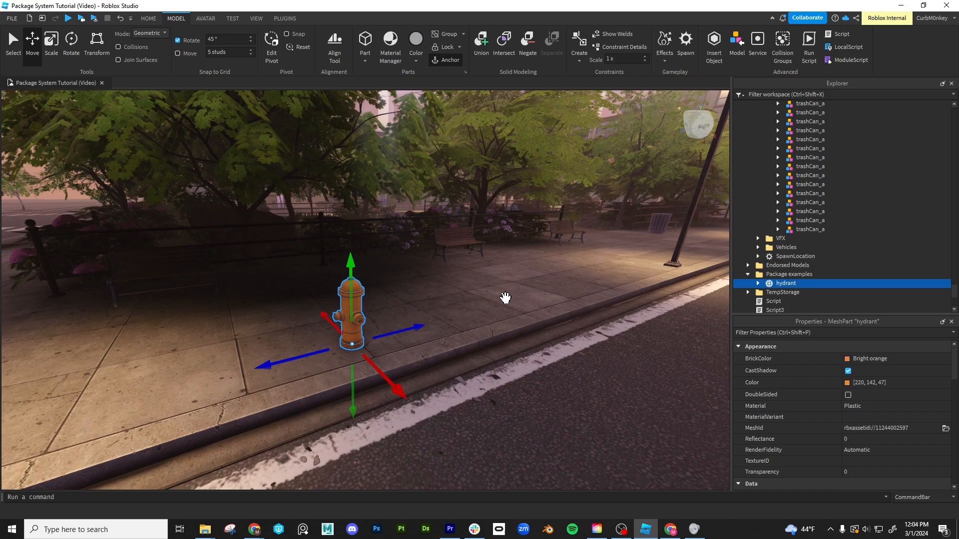
pyautogui.rightClick(778, 282)
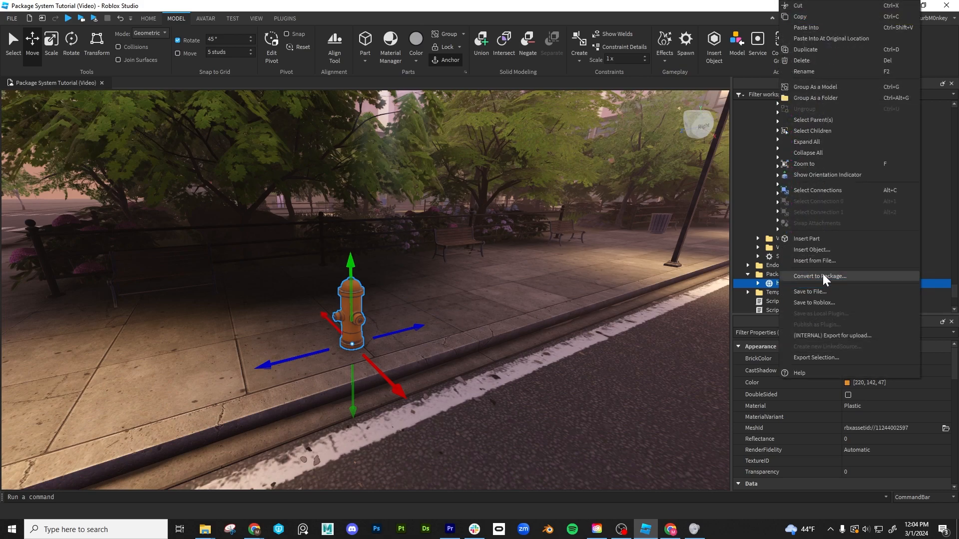
pyautogui.click(831, 89)
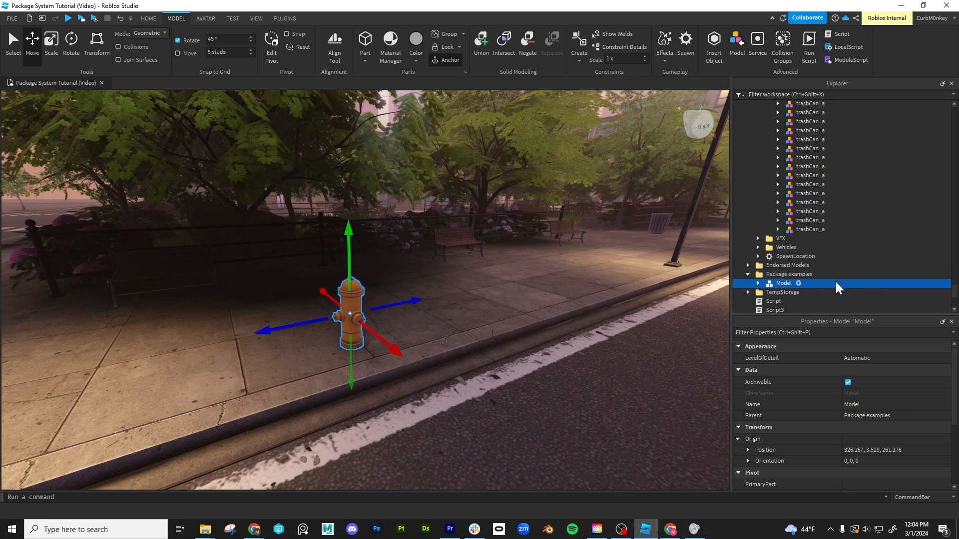
# - Rename the new model in Package examples to hydrant, reusing the name of the mesh inside it
pyautogui.click(757, 284)
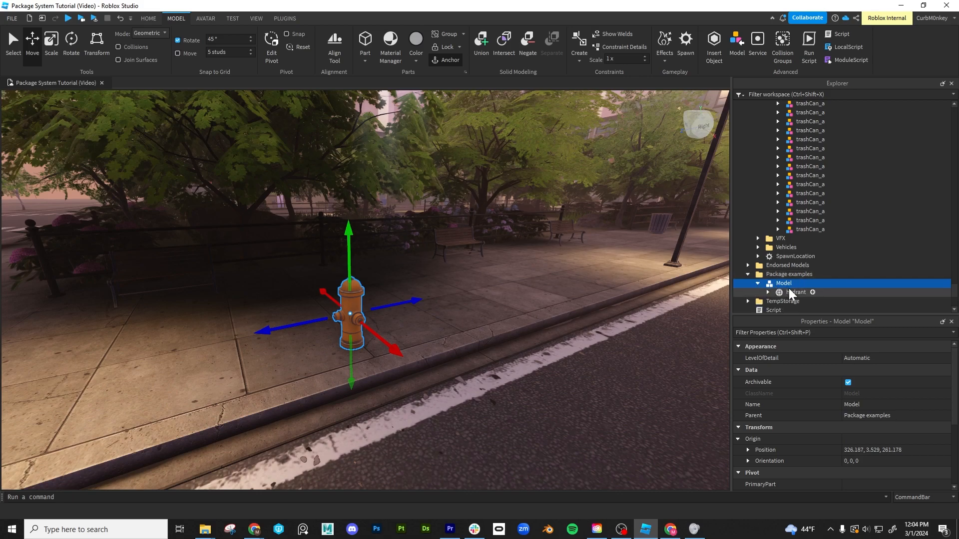
pyautogui.click(792, 292)
pyautogui.click(792, 292)
pyautogui.hotkey('ctrl', 'c')
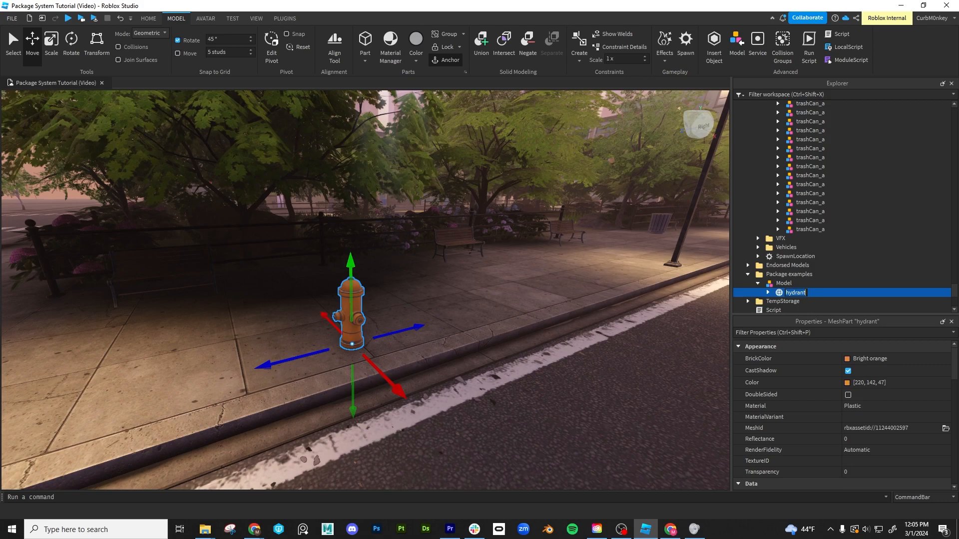
pyautogui.doubleClick(784, 283)
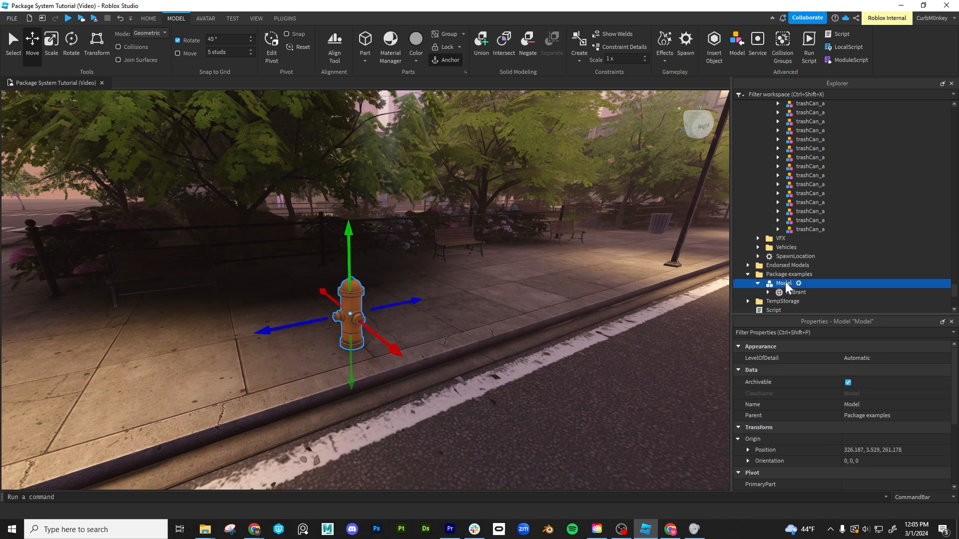
pyautogui.click(784, 284)
pyautogui.hotkey('ctrl', 'v')
pyautogui.press('Return')
# - Duplicate the mesh inside the hydrant model and reparent the copy directly to the Package examples folder
pyautogui.moveTo(507, 266); pyautogui.dragTo(491, 286, button='right')
pyautogui.click(758, 284)
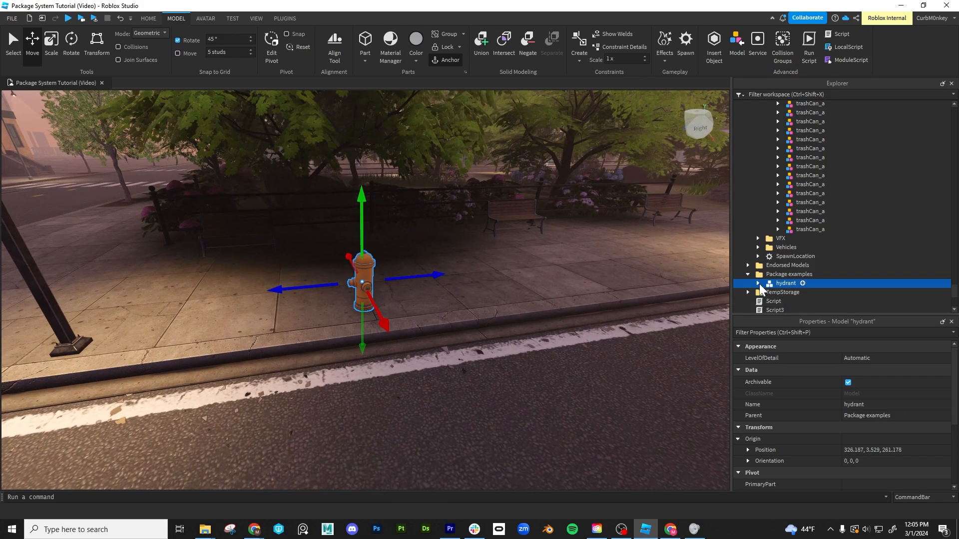
pyautogui.click(791, 291)
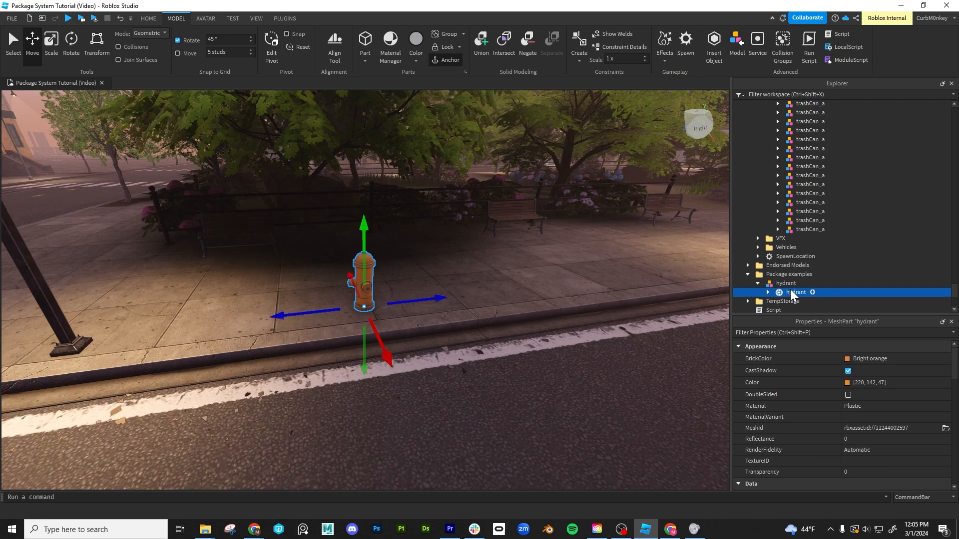
pyautogui.hotkey('ctrl', 'd')
pyautogui.moveTo(792, 299); pyautogui.dragTo(791, 273)
# - Move the copied hydrant mesh along the sidewalk so it stands apart from the original
pyautogui.moveTo(524, 330); pyautogui.dragTo(525, 330, button='right')
pyautogui.moveTo(389, 301); pyautogui.dragTo(479, 293)
pyautogui.moveTo(481, 293); pyautogui.dragTo(509, 294, button='right')
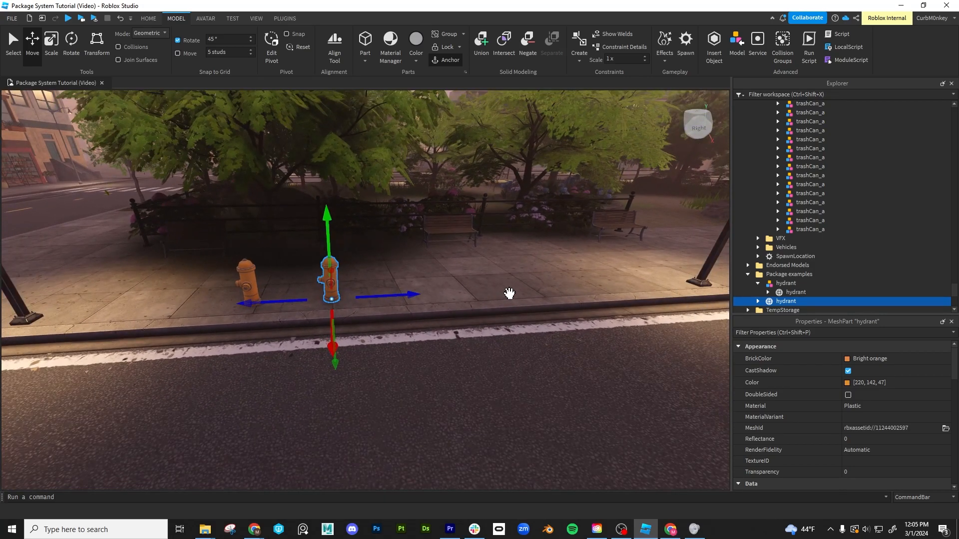
# - Duplicate the loose hydrant mesh again and move the copy further along the sidewalk as a third hydrant
pyautogui.hotkey('ctrl', 'd')
pyautogui.moveTo(407, 295); pyautogui.dragTo(491, 285)
pyautogui.scroll(-2, 787, 256)
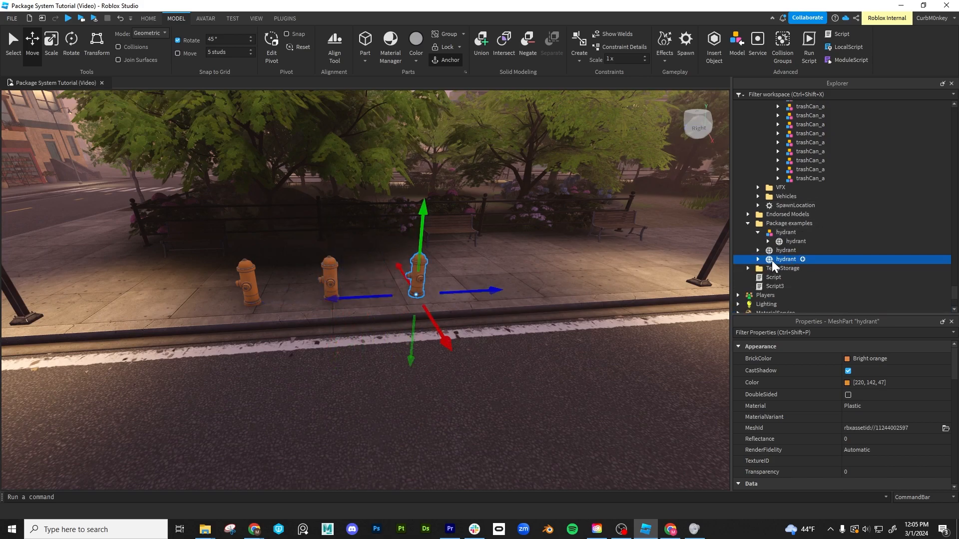
# - Group the third hydrant mesh as a folder inside Package examples
pyautogui.rightClick(772, 260)
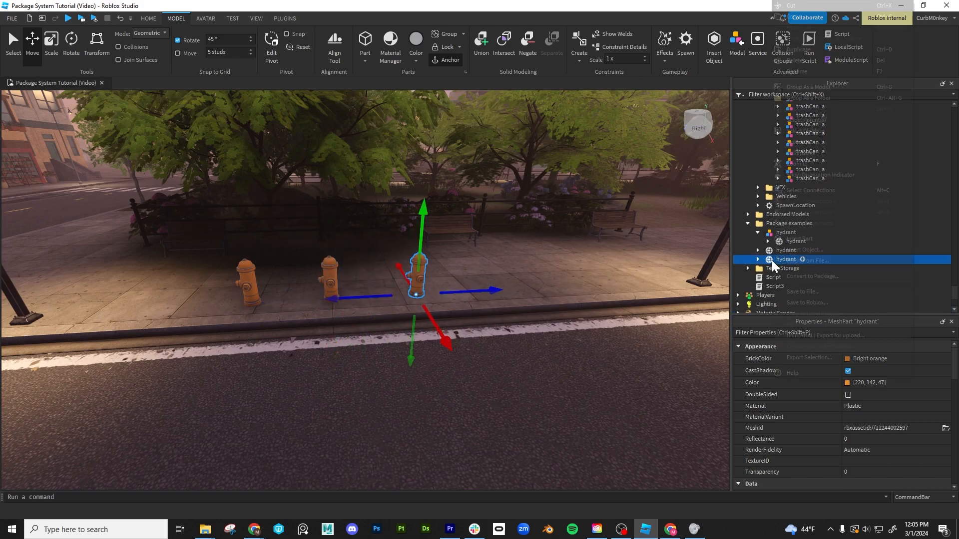
pyautogui.click(814, 98)
pyautogui.moveTo(499, 328); pyautogui.dragTo(499, 328, button='middle')
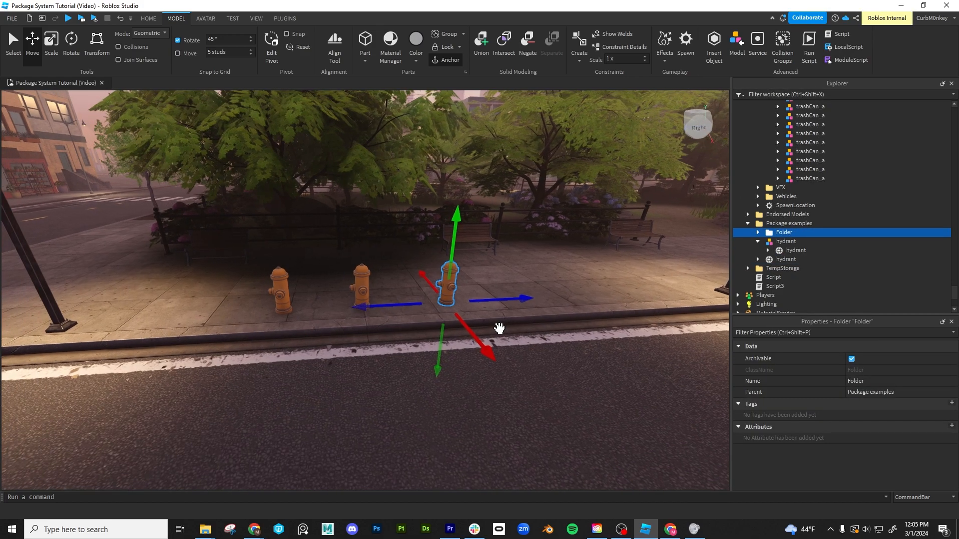
pyautogui.scroll(1, 500, 329)
pyautogui.hotkey('ctrl', 'z')
pyautogui.moveTo(414, 307); pyautogui.dragTo(402, 306)
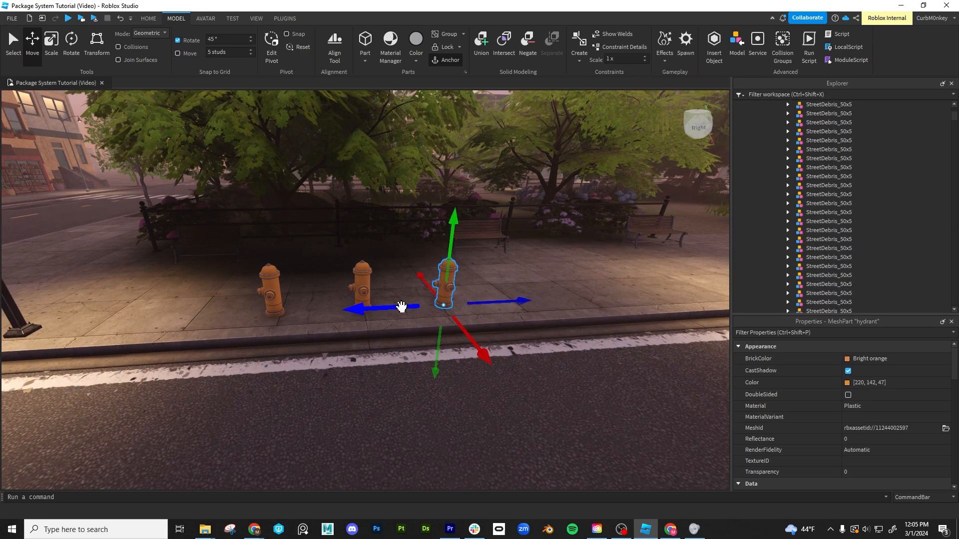
# - Examine how the three hydrants are organised as a model, a loose mesh and a folder, including the folder's available actions
pyautogui.moveTo(392, 338); pyautogui.dragTo(391, 340, button='right')
pyautogui.press('a')
pyautogui.press('w')
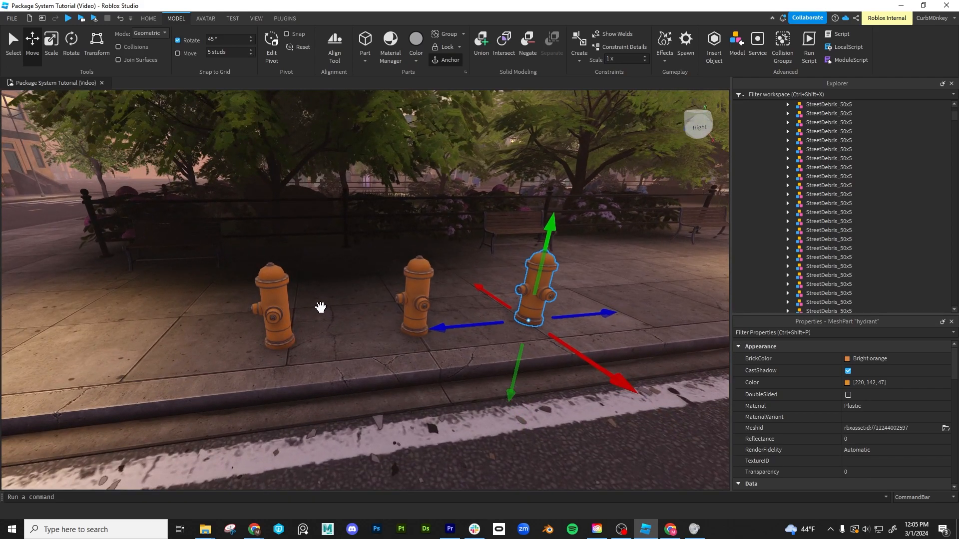
pyautogui.click(265, 282)
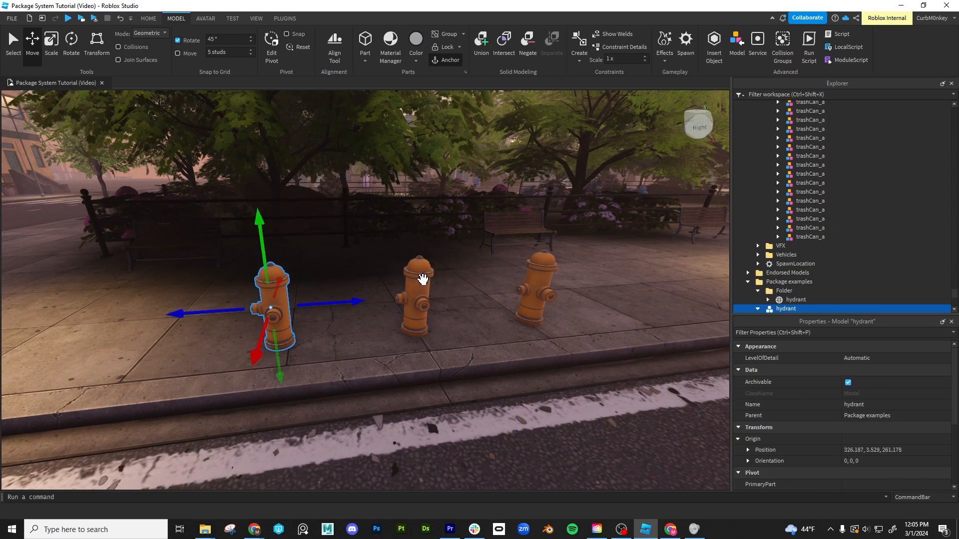
pyautogui.scroll(-1, 844, 282)
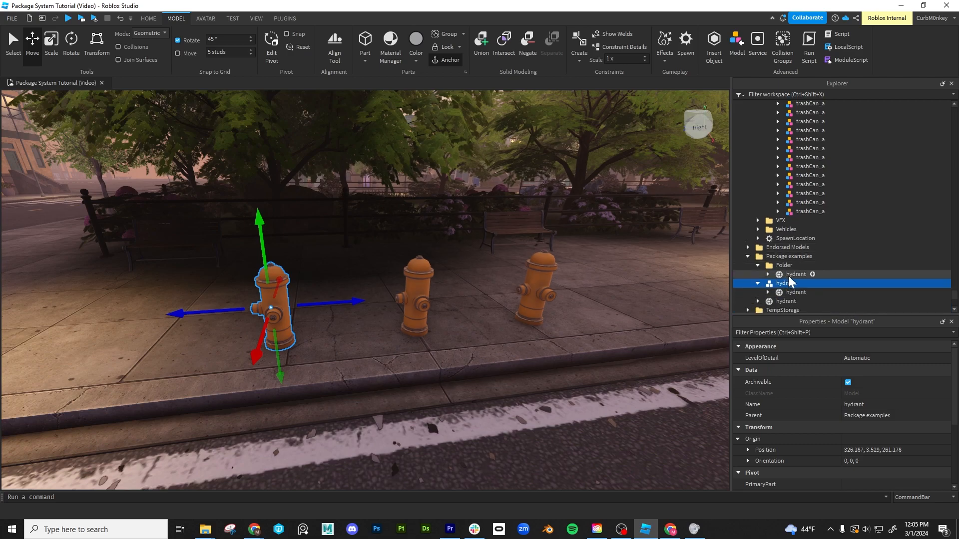
pyautogui.click(414, 275)
pyautogui.moveTo(497, 289); pyautogui.dragTo(503, 282, button='middle')
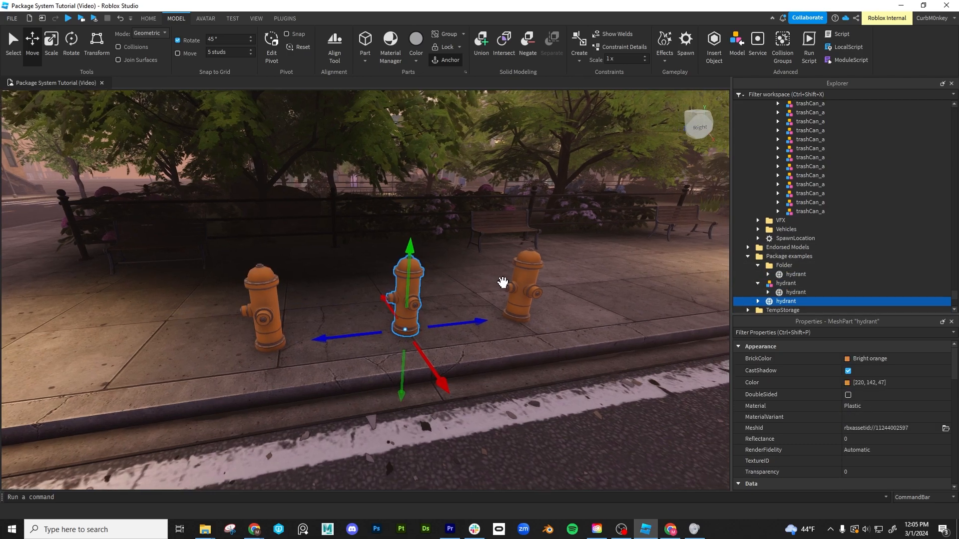
pyautogui.moveTo(503, 282); pyautogui.dragTo(503, 283, button='right')
pyautogui.press('a')
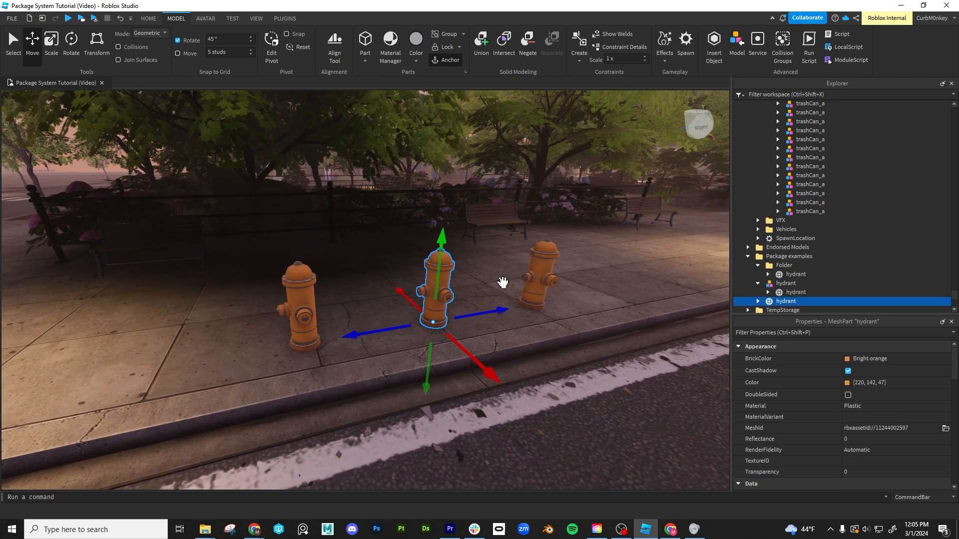
pyautogui.click(549, 262)
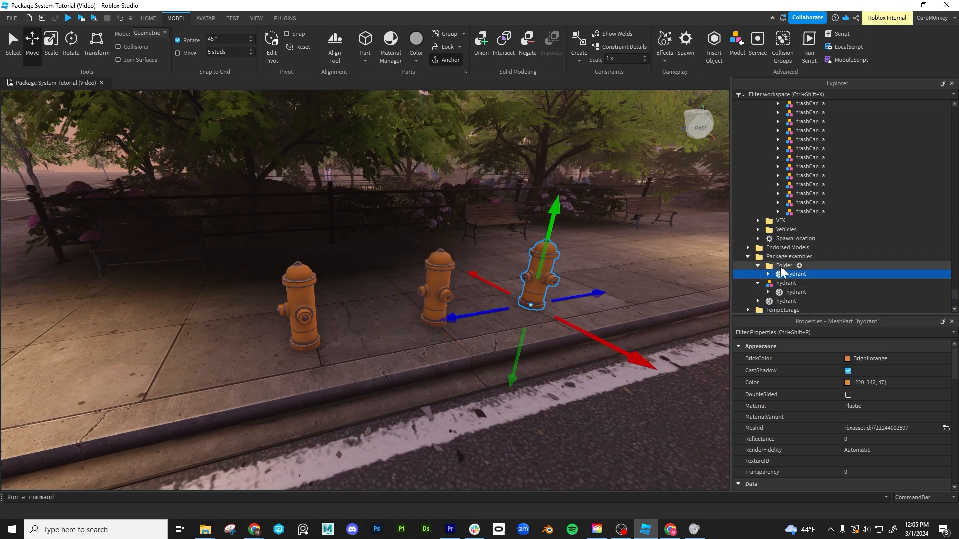
pyautogui.click(782, 267)
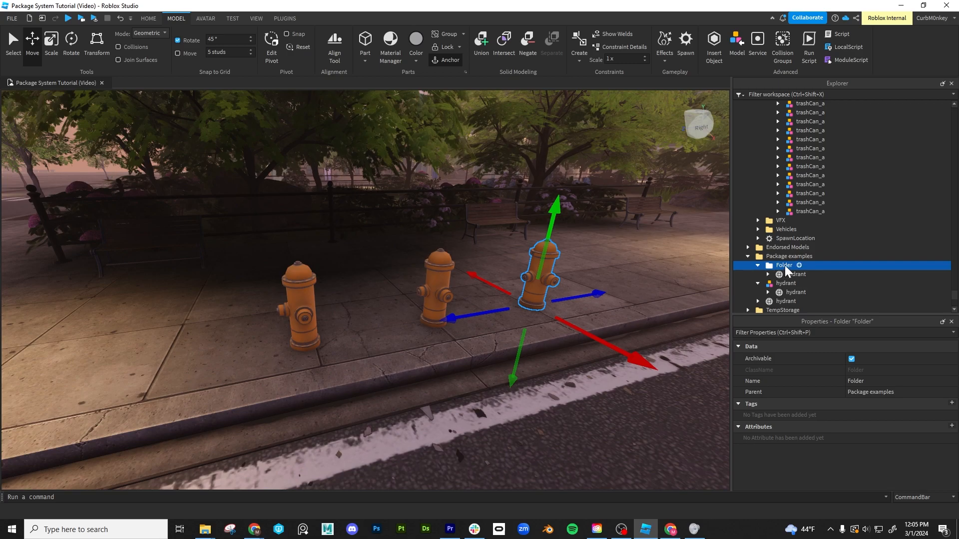
pyautogui.press('d')
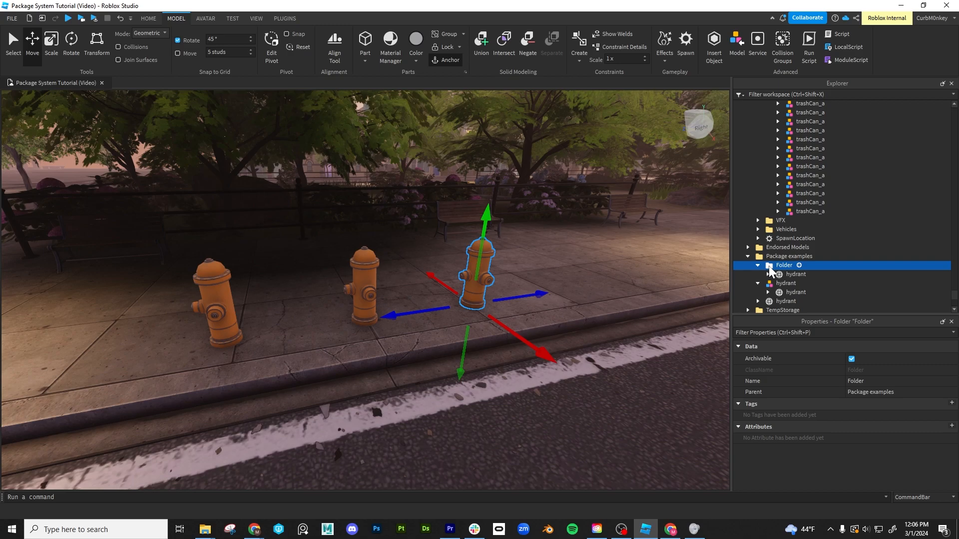
pyautogui.rightClick(769, 266)
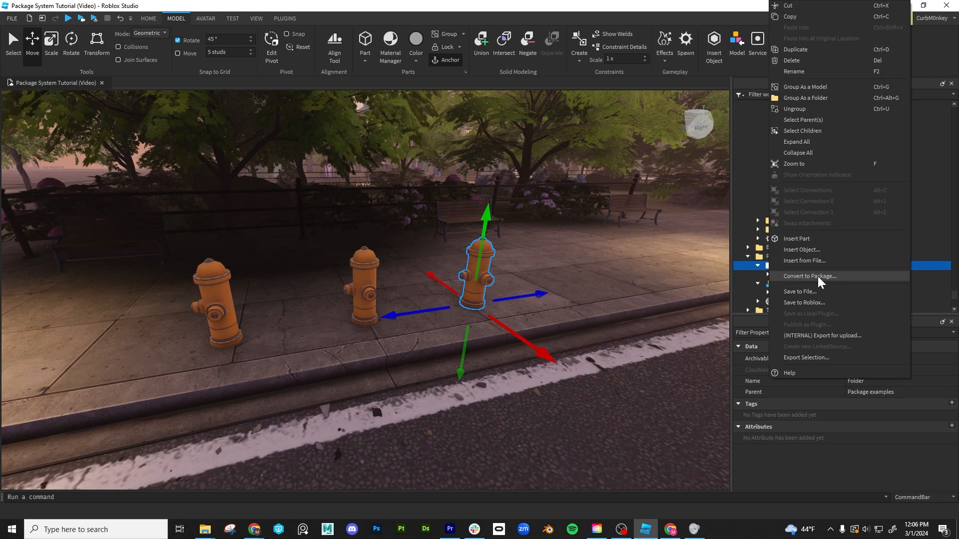
pyautogui.click(211, 282)
# - Convert the hydrant model to a package titled "hydrant grp"
pyautogui.click(210, 281)
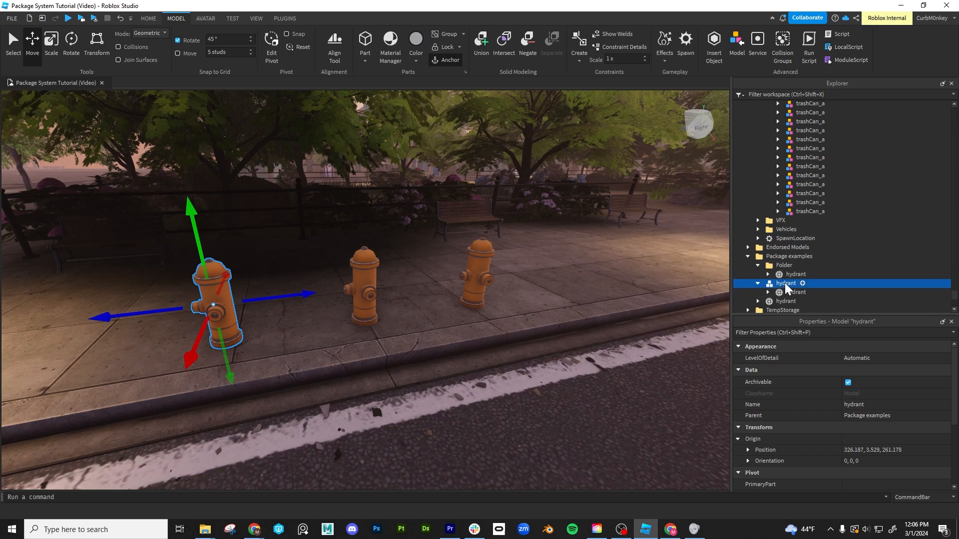
pyautogui.rightClick(784, 283)
pyautogui.click(823, 277)
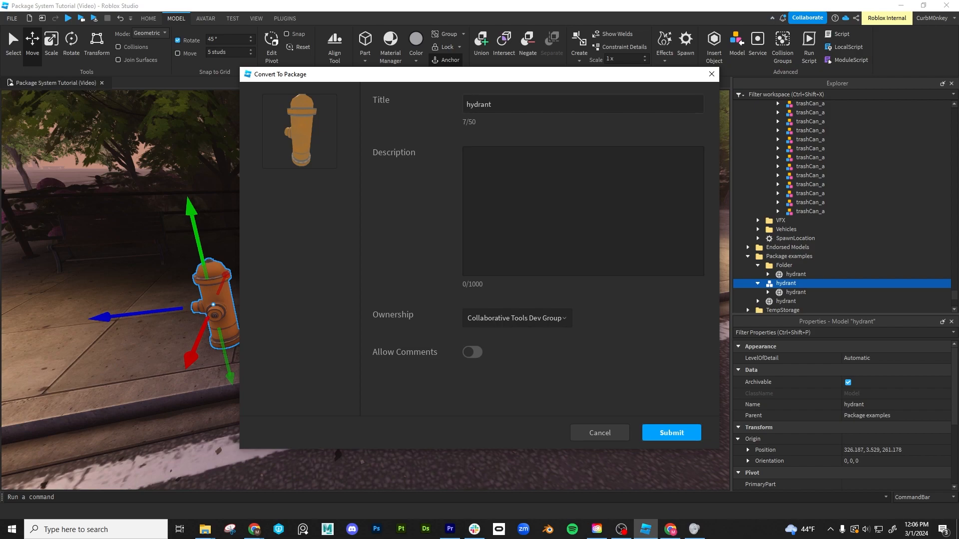
pyautogui.click(493, 104)
pyautogui.write('grp')
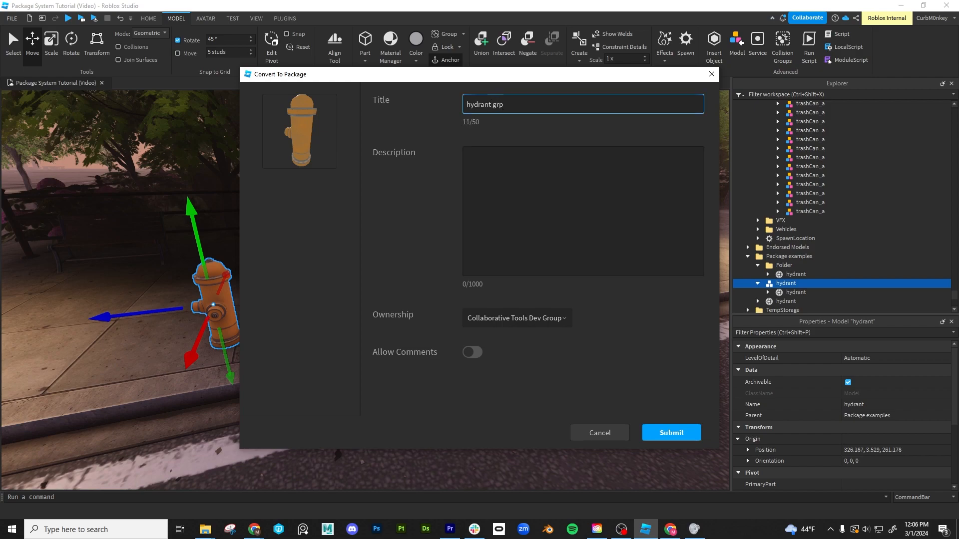
pyautogui.press('Return')
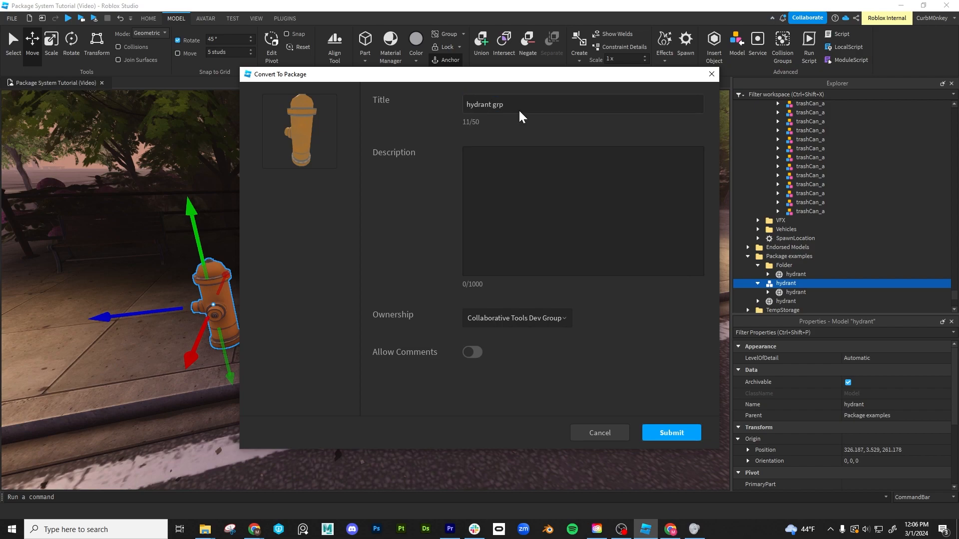
pyautogui.click(673, 438)
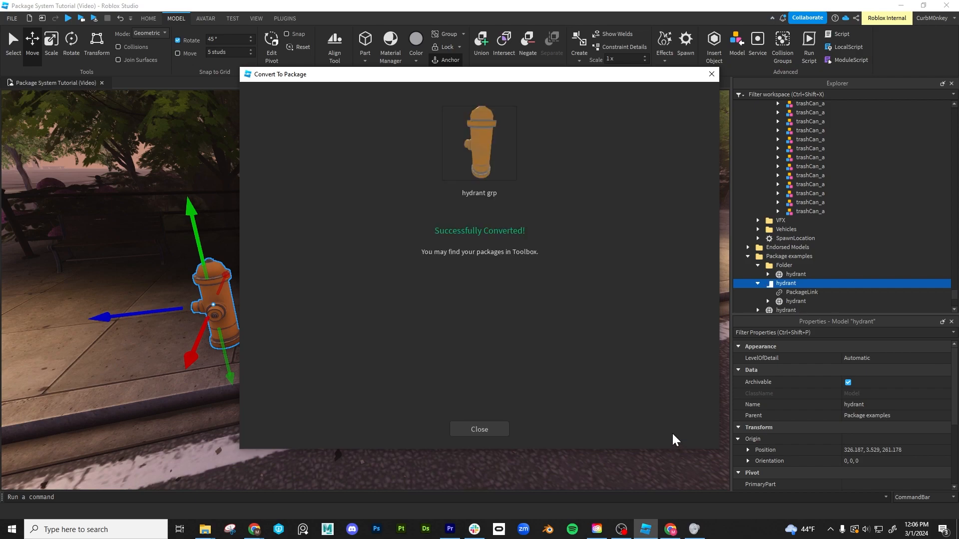
pyautogui.click(477, 429)
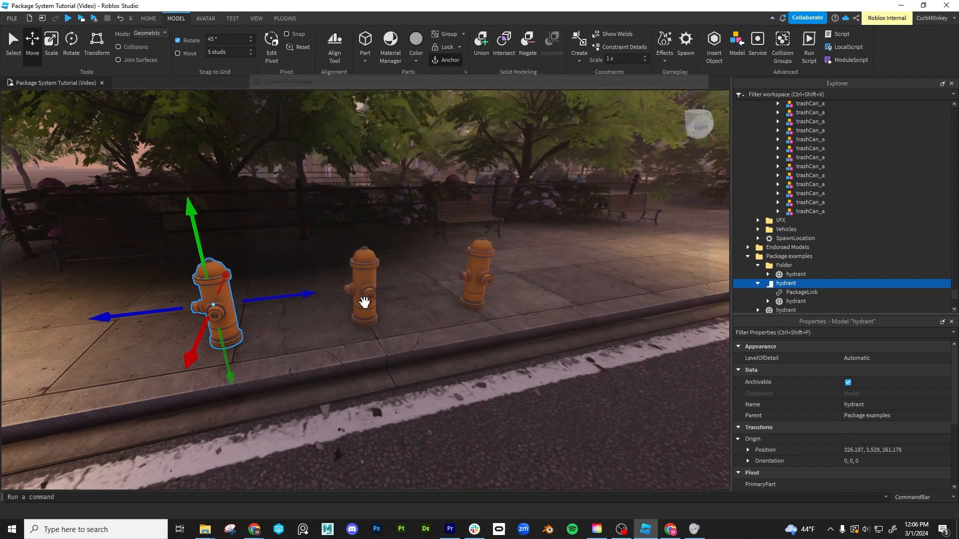
# - Convert the loose middle hydrant mesh to a package titled "hydrant mesh"
pyautogui.click(366, 272)
pyautogui.scroll(-2, 838, 256)
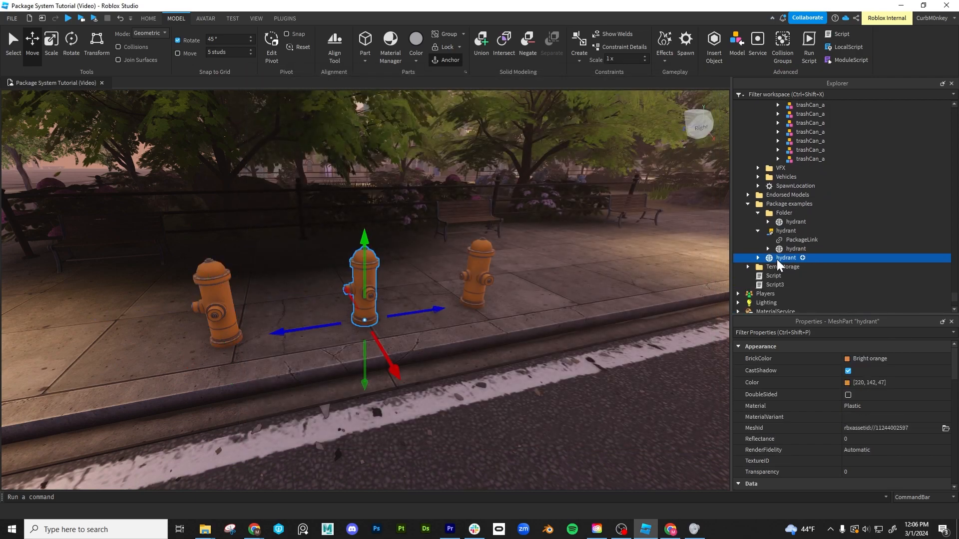
pyautogui.rightClick(777, 259)
pyautogui.click(817, 276)
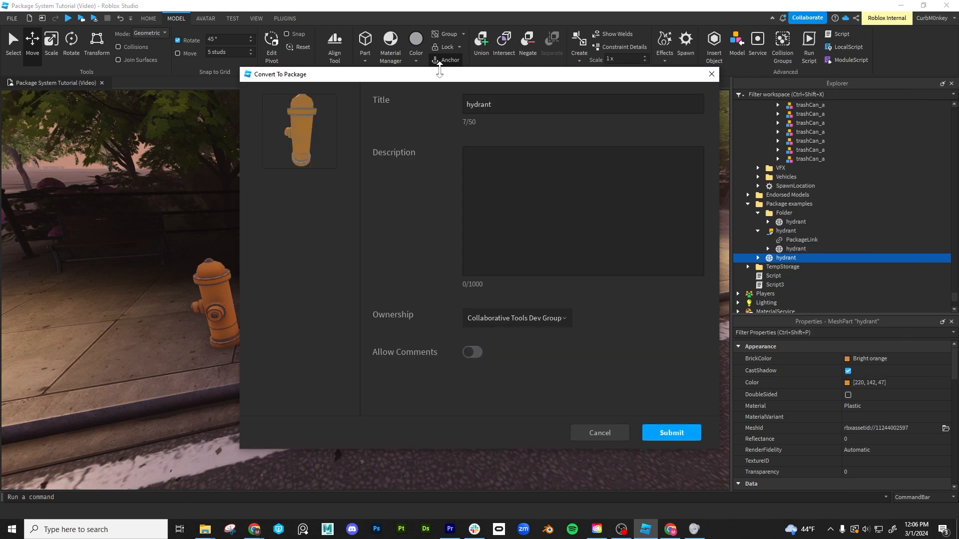
pyautogui.write('mesh')
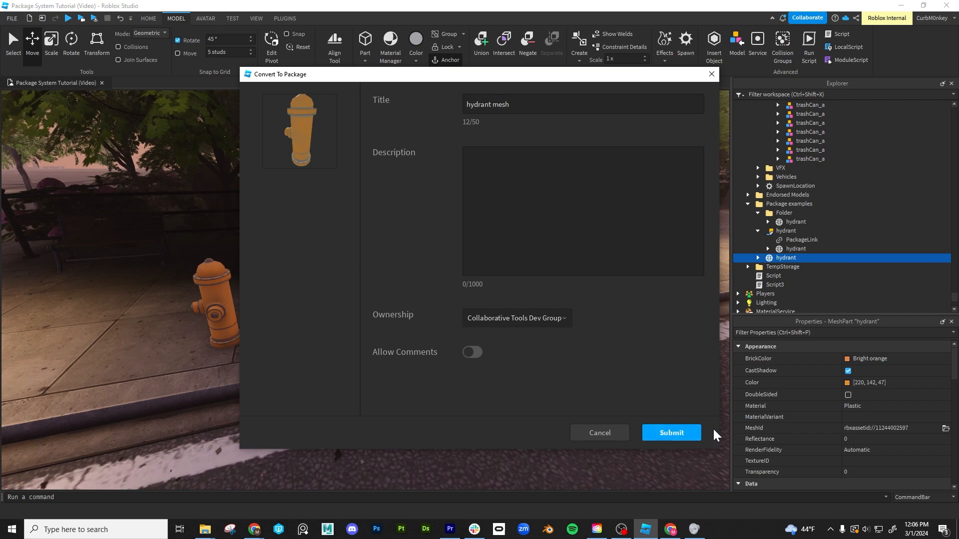
pyautogui.click(676, 432)
pyautogui.click(484, 430)
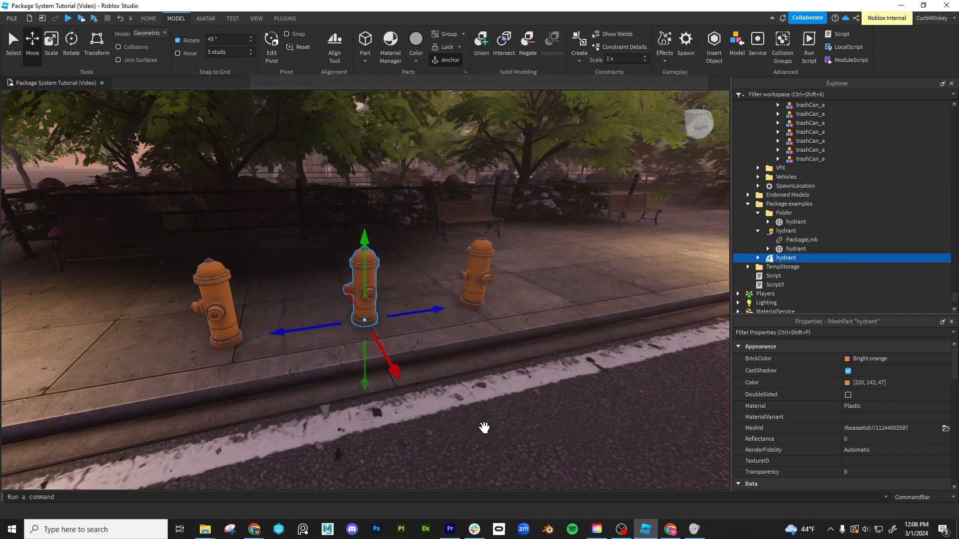
# - Rename the third hydrant's folder as "hydrant" to match the mesh inside it, and expand the folder
pyautogui.click(478, 267)
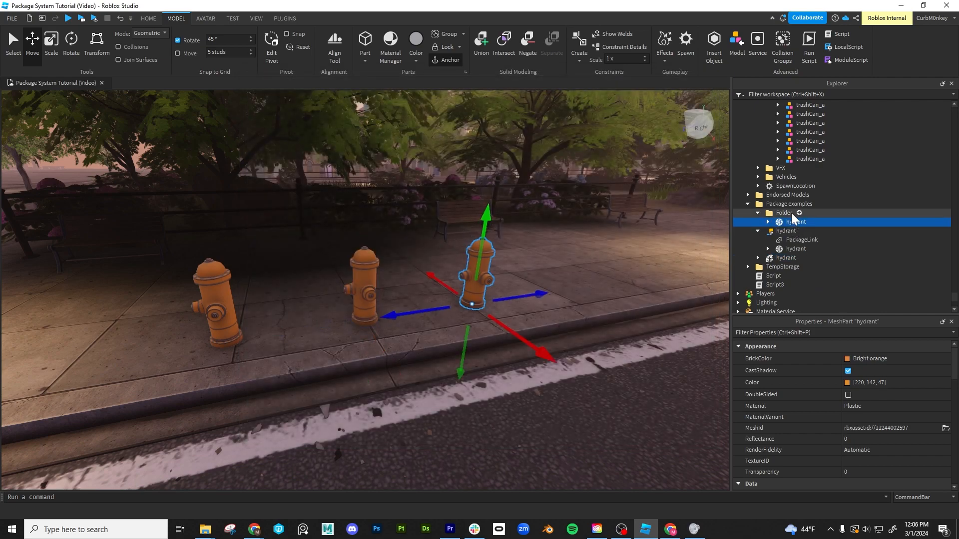
pyautogui.click(787, 214)
pyautogui.click(793, 224)
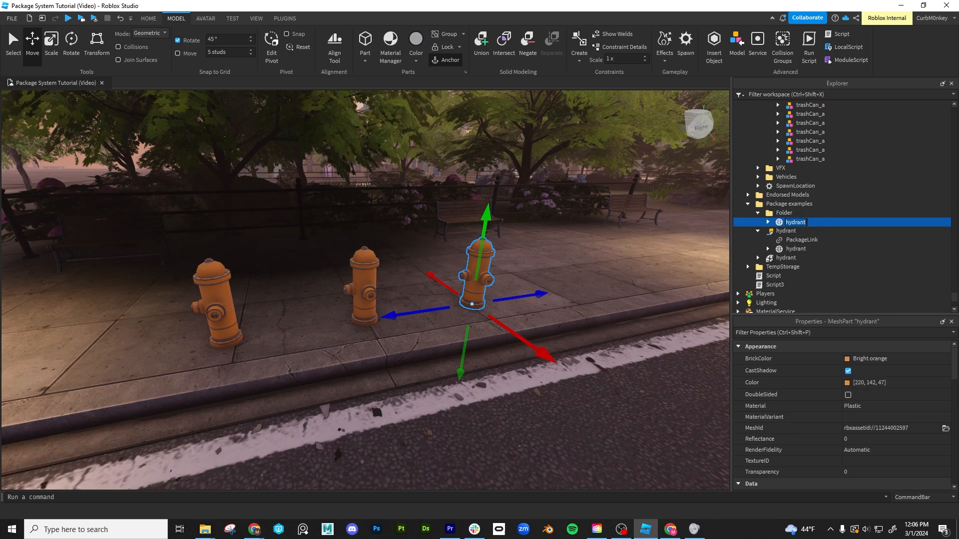
pyautogui.doubleClick(787, 213)
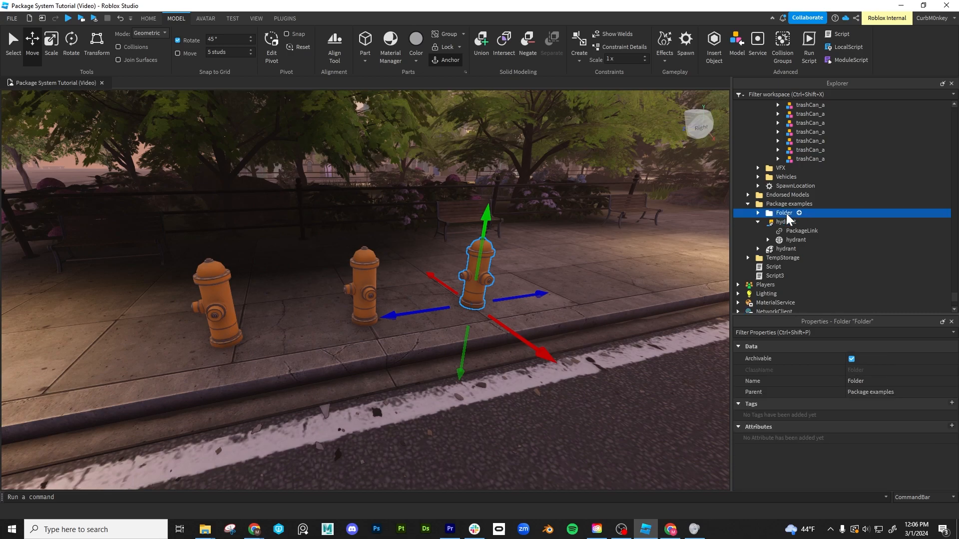
pyautogui.click(786, 213)
pyautogui.click(759, 213)
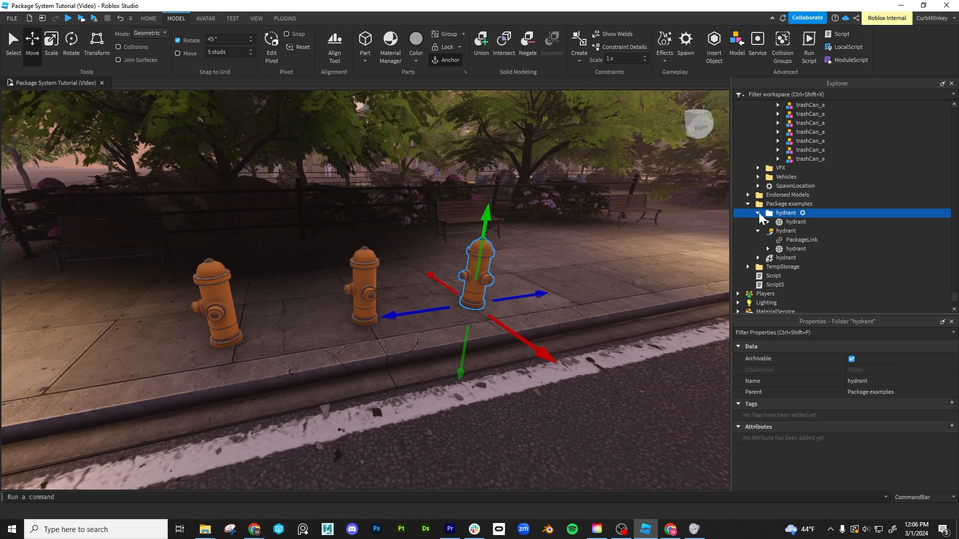
# - Convert the hydrant folder to a package, continuing despite its 3D content not being a model
pyautogui.rightClick(770, 214)
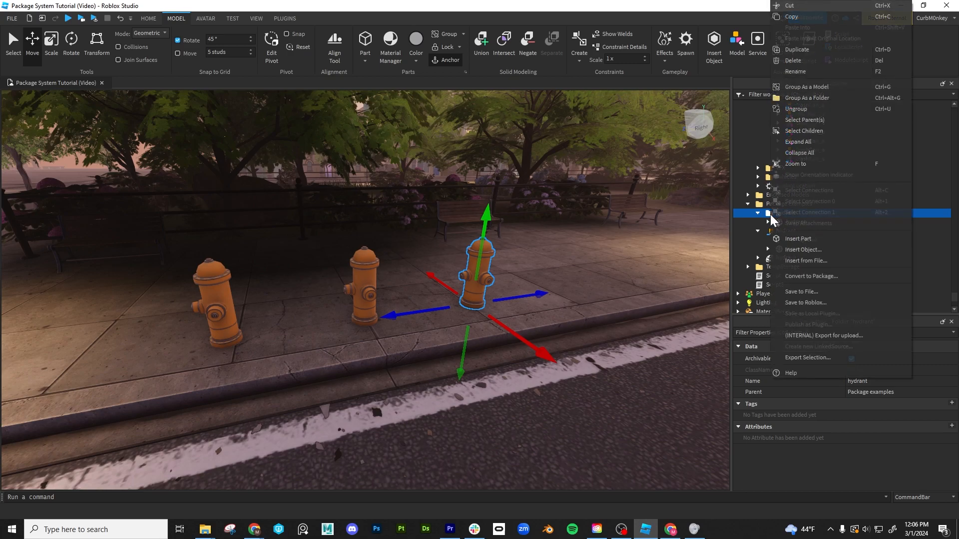
pyautogui.click(816, 275)
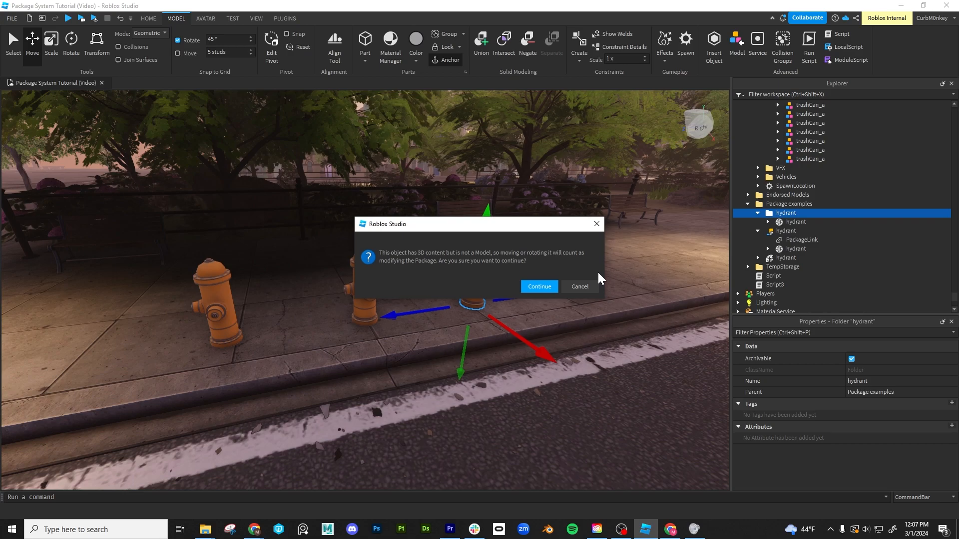
pyautogui.click(538, 285)
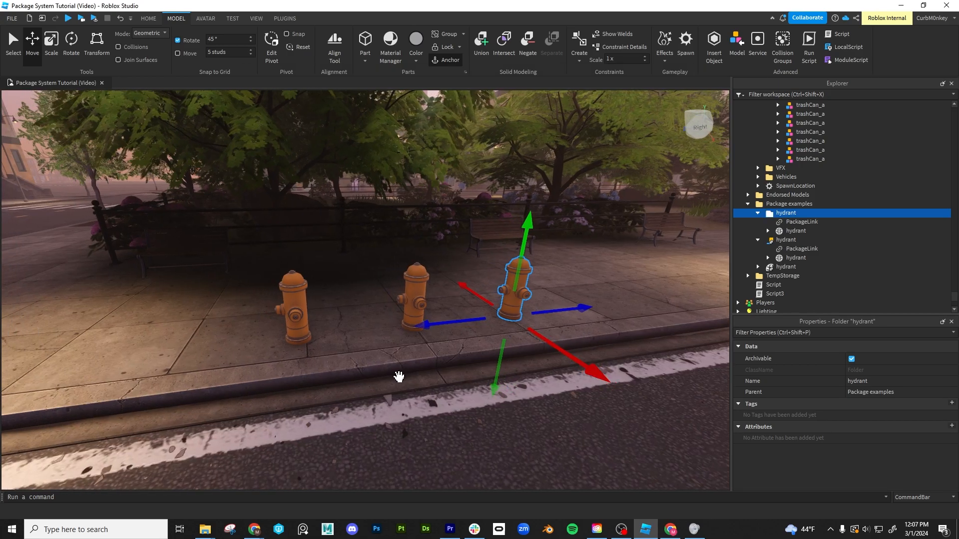
# - Examine the three hydrants and the PackageLink inside each of their model, mesh and folder packages
pyautogui.click(317, 317)
pyautogui.click(289, 291)
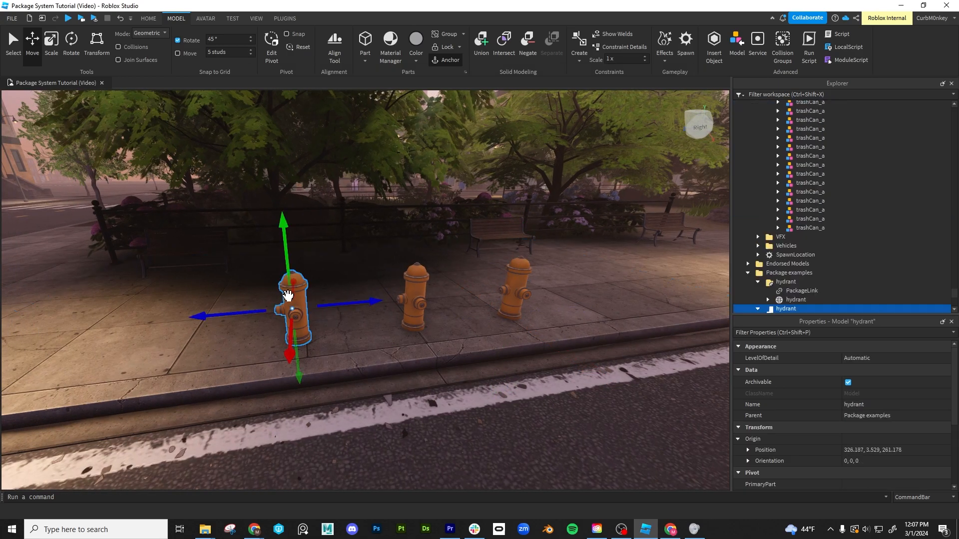
pyautogui.keyDown('ctrl'); pyautogui.click(414, 276); pyautogui.keyUp('ctrl')
pyautogui.keyDown('ctrl'); pyautogui.click(516, 285); pyautogui.keyUp('ctrl')
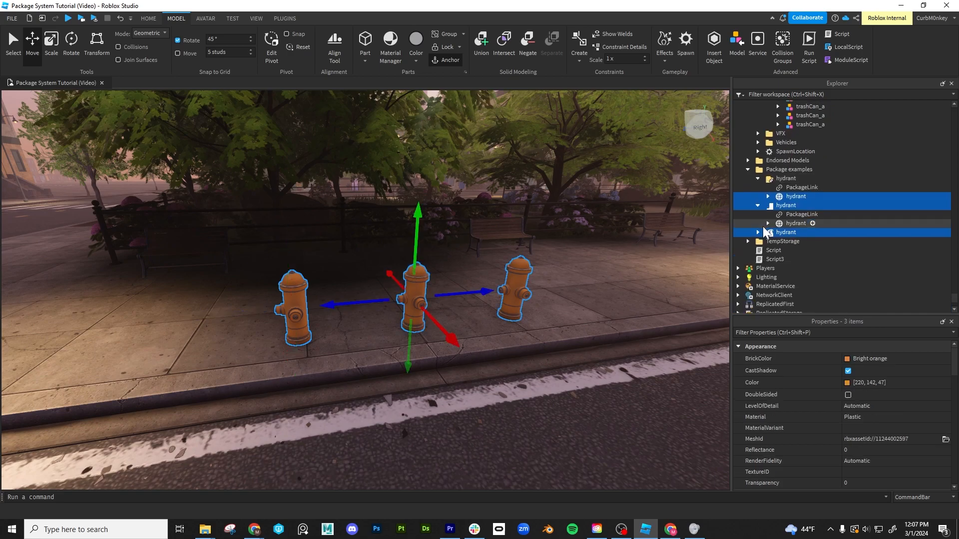
pyautogui.click(796, 187)
pyautogui.keyDown('ctrl'); pyautogui.click(795, 215); pyautogui.keyUp('ctrl')
pyautogui.keyDown('ctrl'); pyautogui.click(795, 242); pyautogui.keyUp('ctrl')
pyautogui.click(847, 450)
pyautogui.click(517, 359)
pyautogui.moveTo(516, 359); pyautogui.dragTo(515, 370, button='right')
# - Try to duplicate all three hydrants at once, accepting the package modification warning
pyautogui.click(343, 328)
pyautogui.keyDown('ctrl'); pyautogui.click(482, 301); pyautogui.keyUp('ctrl')
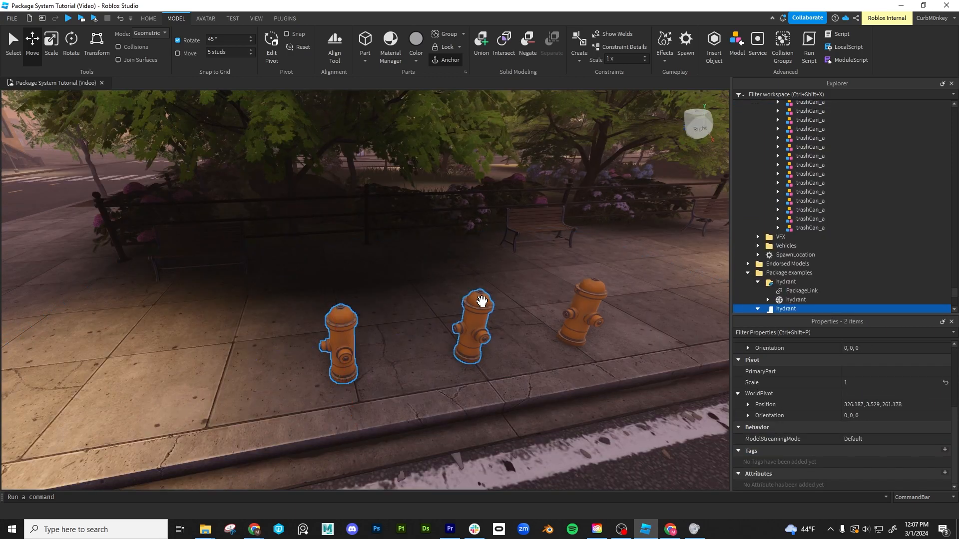
pyautogui.keyDown('ctrl'); pyautogui.click(589, 295); pyautogui.keyUp('ctrl')
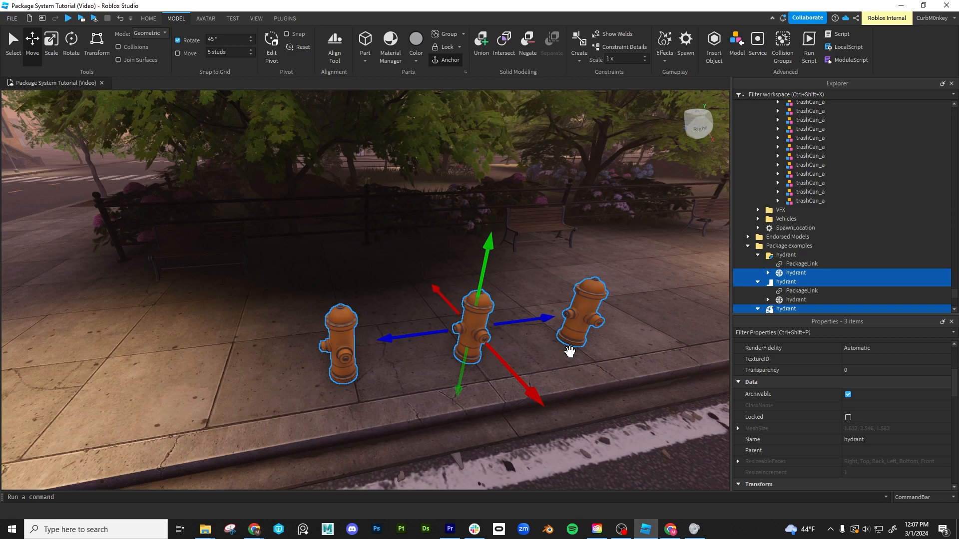
pyautogui.hotkey('ctrl', 'd')
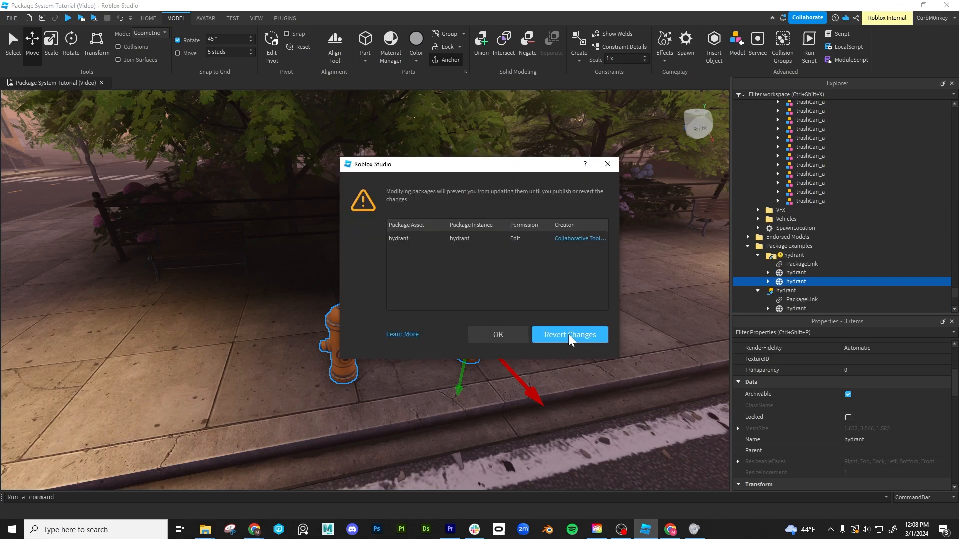
pyautogui.click(498, 335)
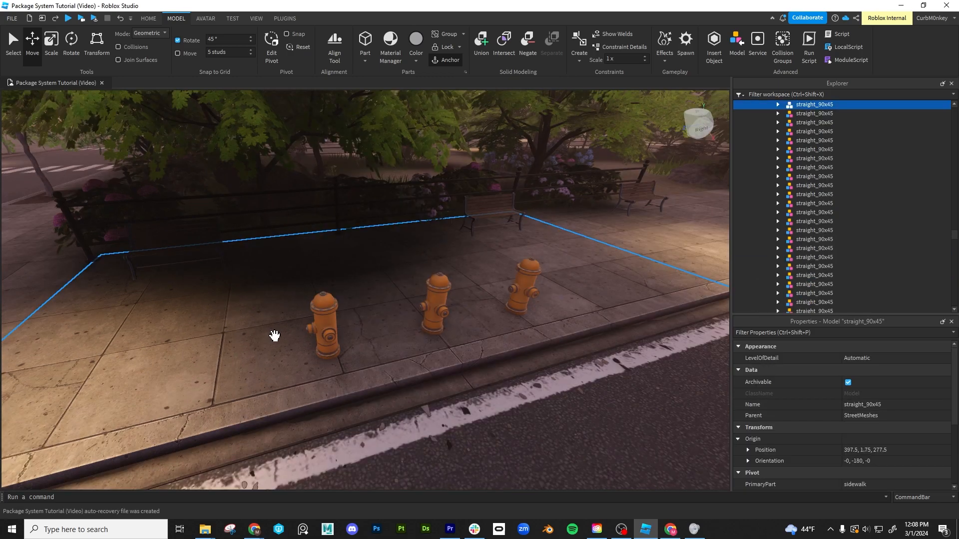
# - Duplicate the hydrant model package and move the copy about 5.7 studs away from the curb
pyautogui.click(289, 209)
pyautogui.click(325, 308)
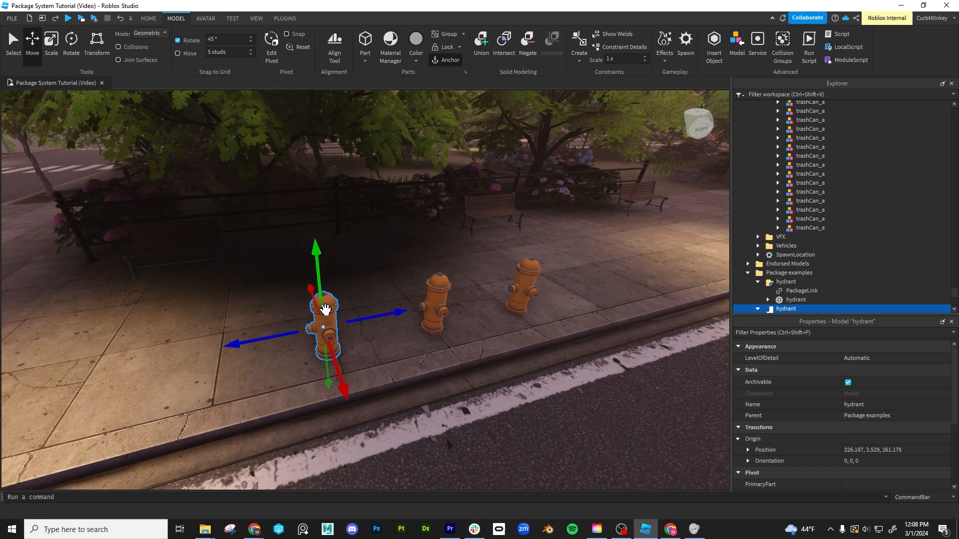
pyautogui.hotkey('ctrl', 'd')
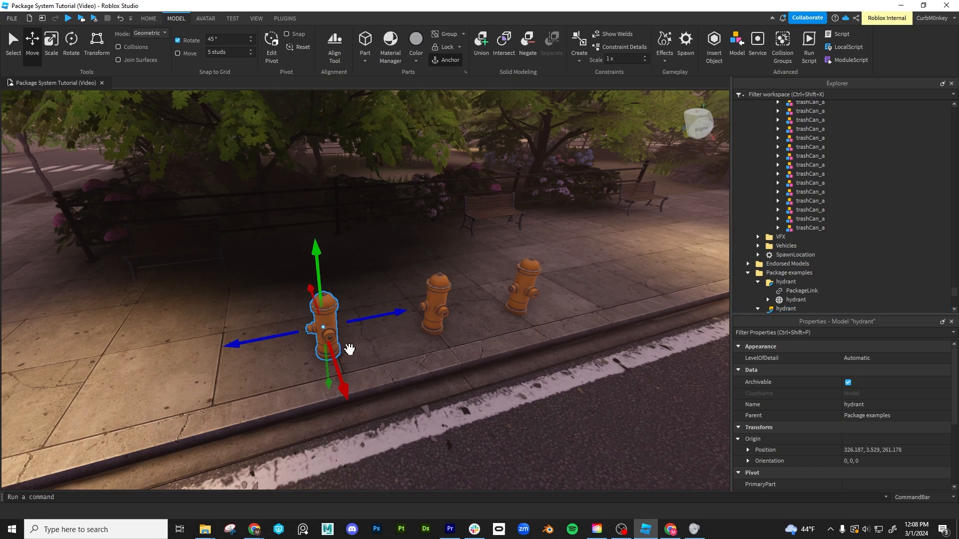
pyautogui.scroll(-4, 859, 236)
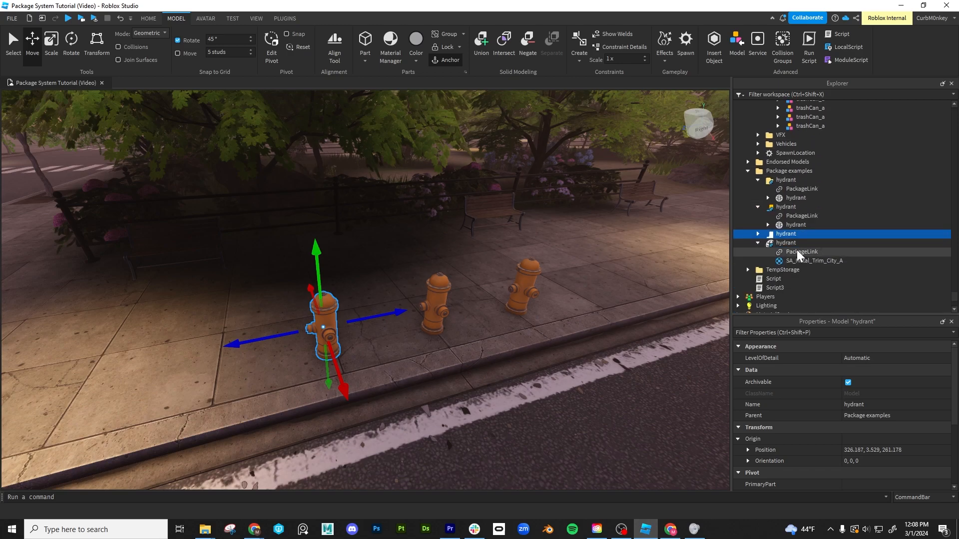
pyautogui.moveTo(346, 390); pyautogui.dragTo(310, 327)
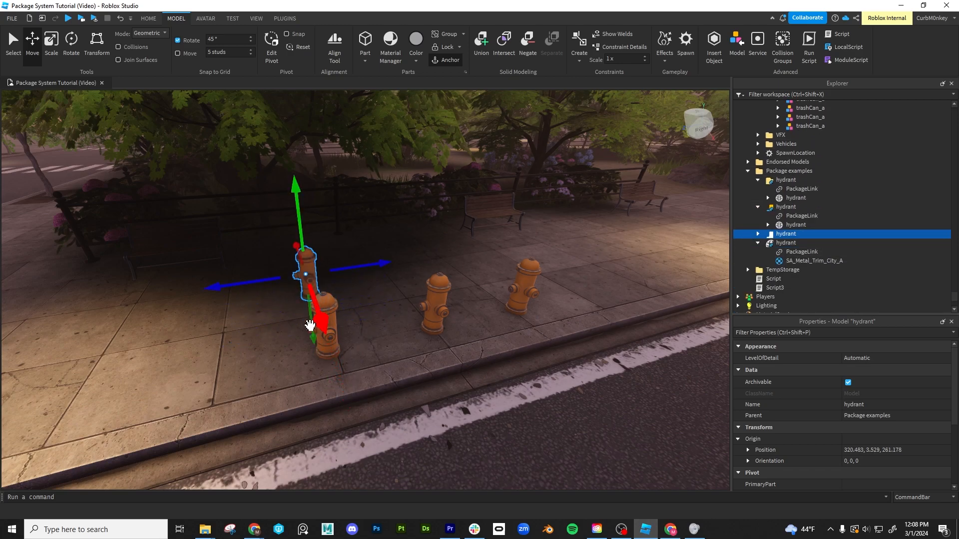
# - Duplicate the middle hydrant mesh package and move the copy away from the curb, behind the original
pyautogui.click(440, 300)
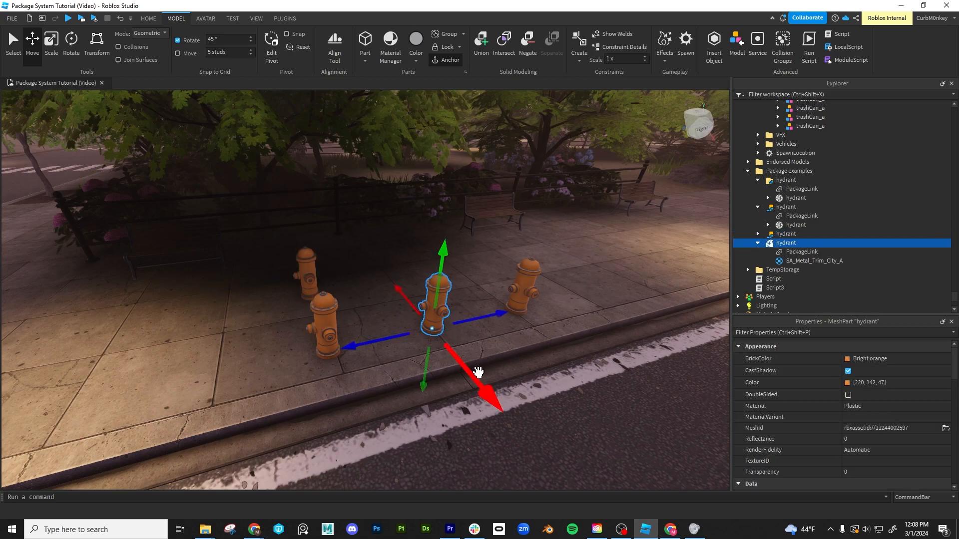
pyautogui.hotkey('ctrl', 'd')
pyautogui.moveTo(487, 387); pyautogui.dragTo(433, 336)
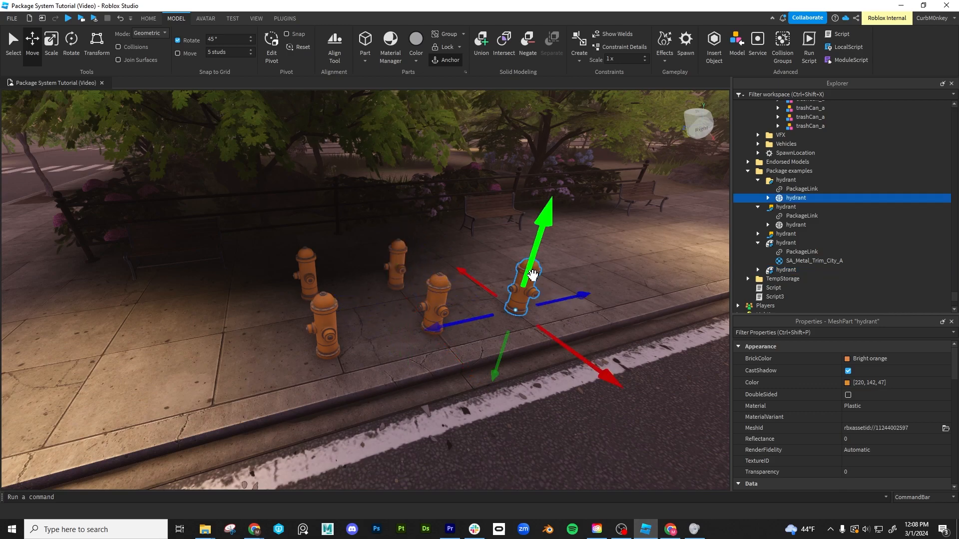
# - Duplicate the hydrant folder package and move the copy away from the curb, accepting the package modification warning
pyautogui.click(781, 179)
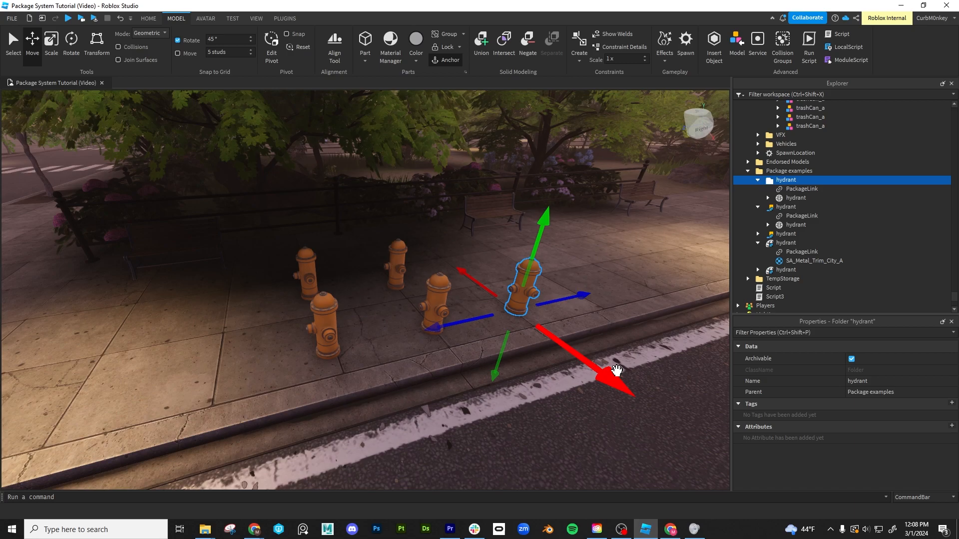
pyautogui.hotkey('ctrl', 'd')
pyautogui.moveTo(614, 380); pyautogui.dragTo(539, 337)
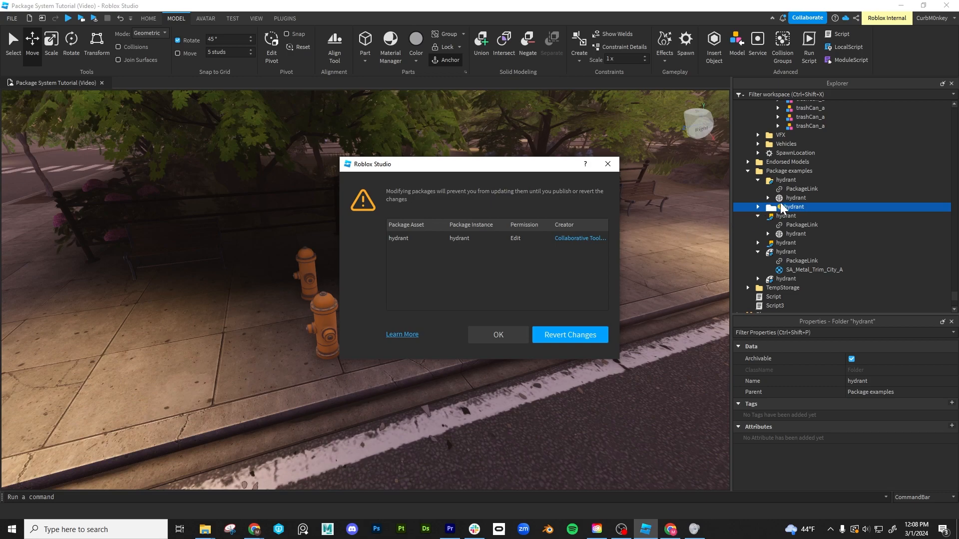
pyautogui.click(500, 335)
# - Publish the moved hydrant folder copy's changes to its package
pyautogui.scroll(-3, 582, 298)
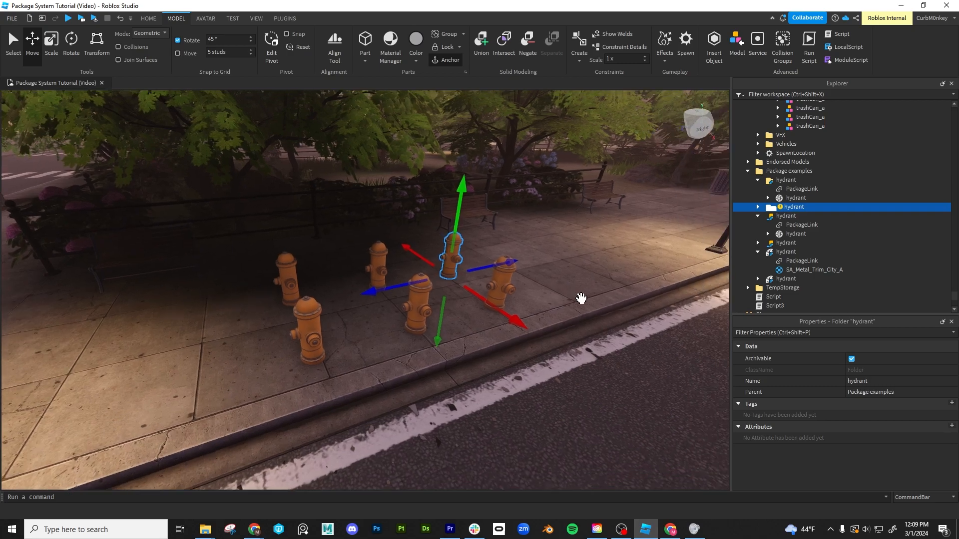
pyautogui.moveTo(582, 299); pyautogui.dragTo(592, 299, button='right')
pyautogui.click(757, 216)
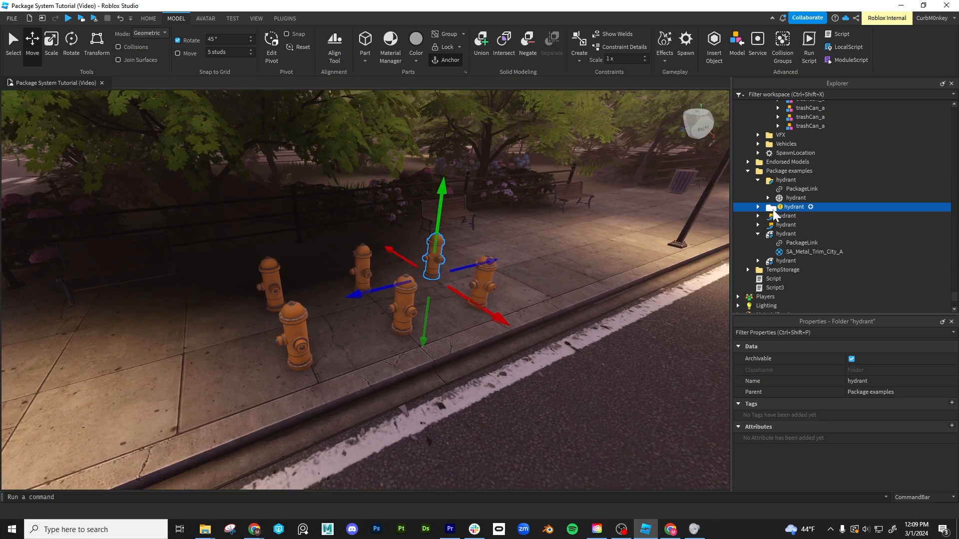
pyautogui.rightClick(772, 209)
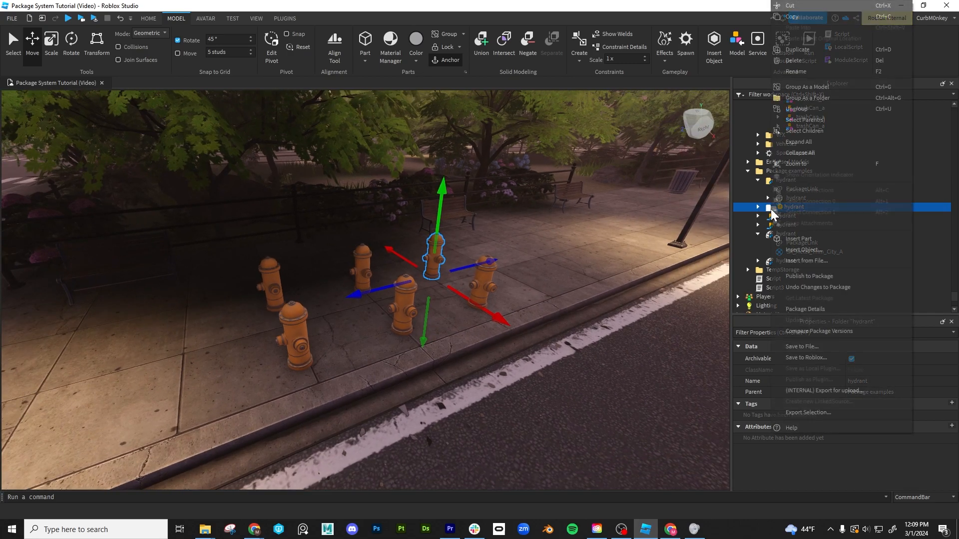
pyautogui.click(822, 276)
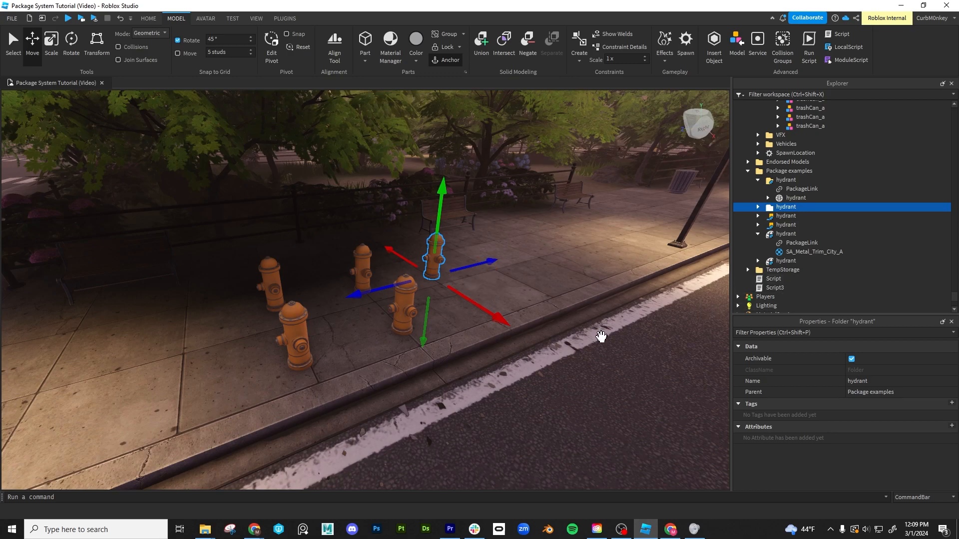
# - Examine the published hydrant folder's PackageLink and mesh, and the arrangement of the hydrants around it
pyautogui.moveTo(546, 335); pyautogui.dragTo(552, 332, button='right')
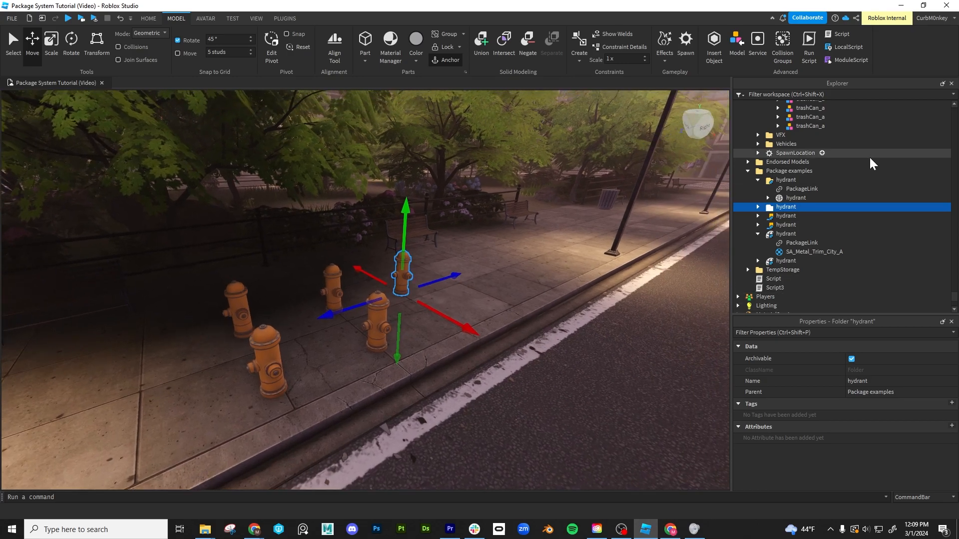
pyautogui.click(758, 208)
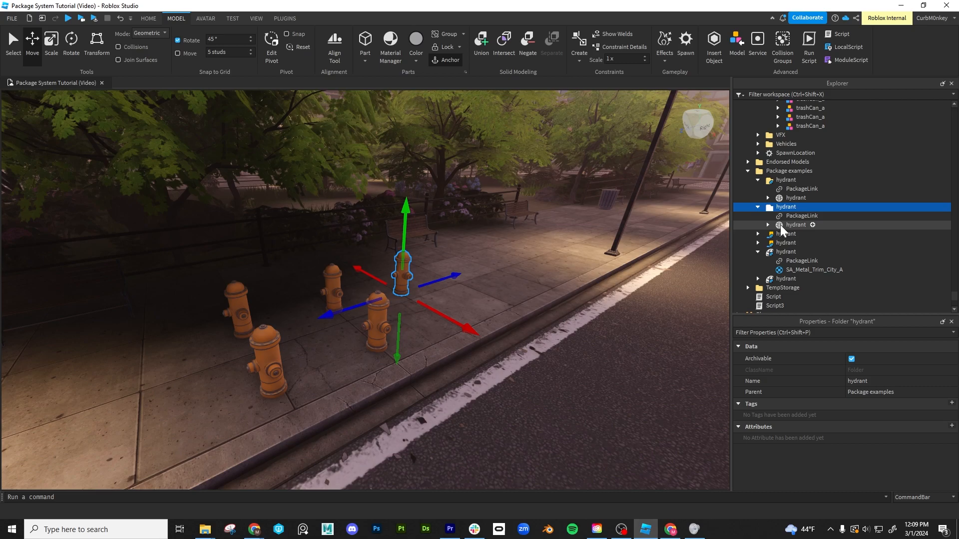
pyautogui.click(781, 225)
pyautogui.click(771, 206)
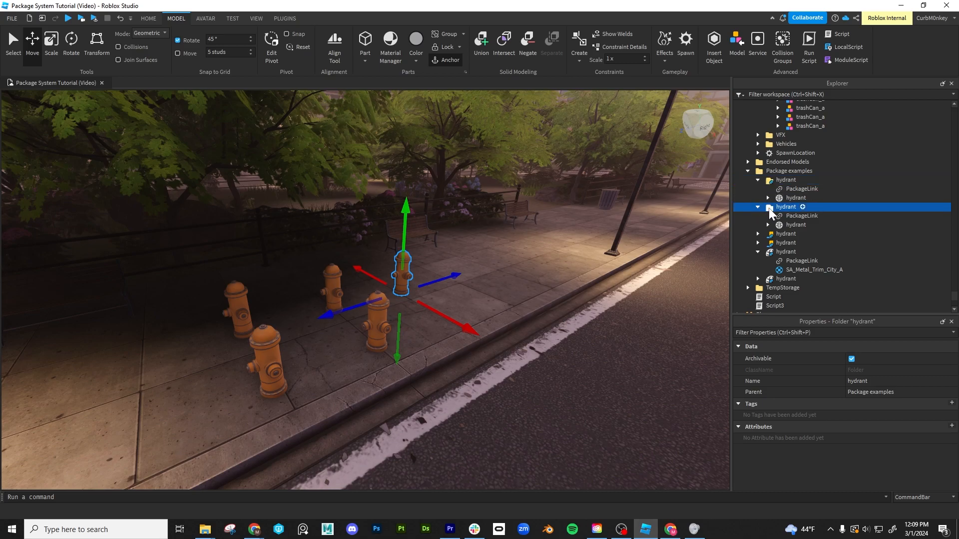
pyautogui.moveTo(527, 320); pyautogui.dragTo(527, 319, button='right')
pyautogui.press('w')
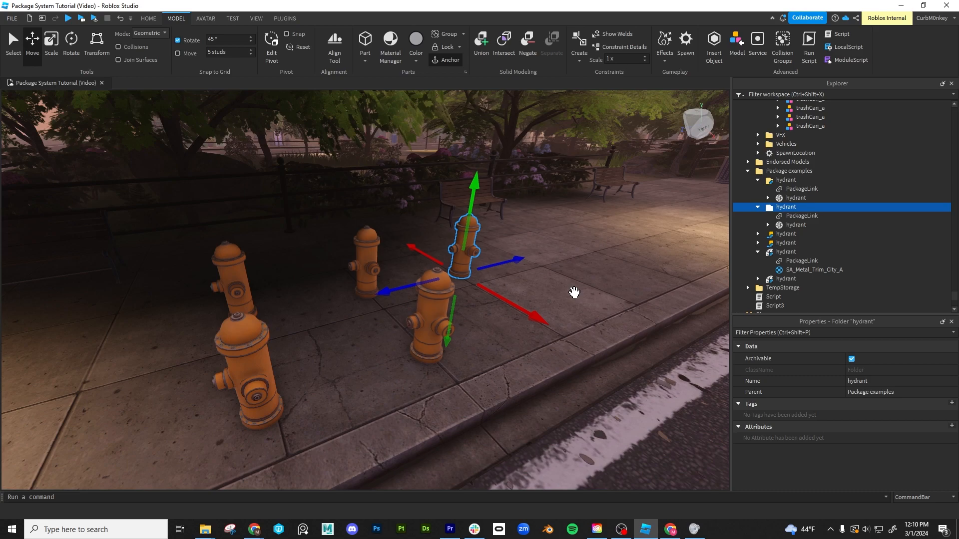
pyautogui.moveTo(637, 328); pyautogui.dragTo(637, 327, button='right')
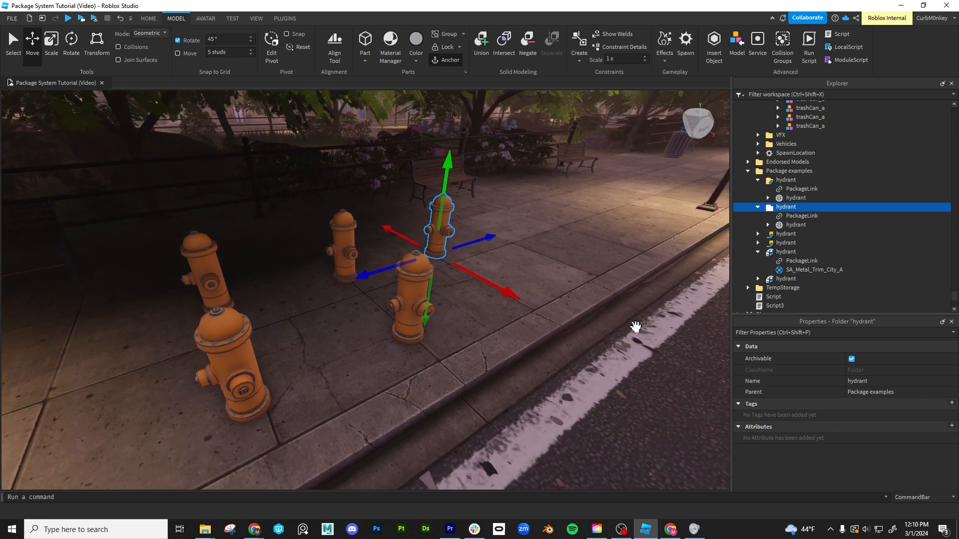
# - Delete one of the two overlapping hydrant folders and remove the PackageLink from the remaining folder
pyautogui.click(544, 241)
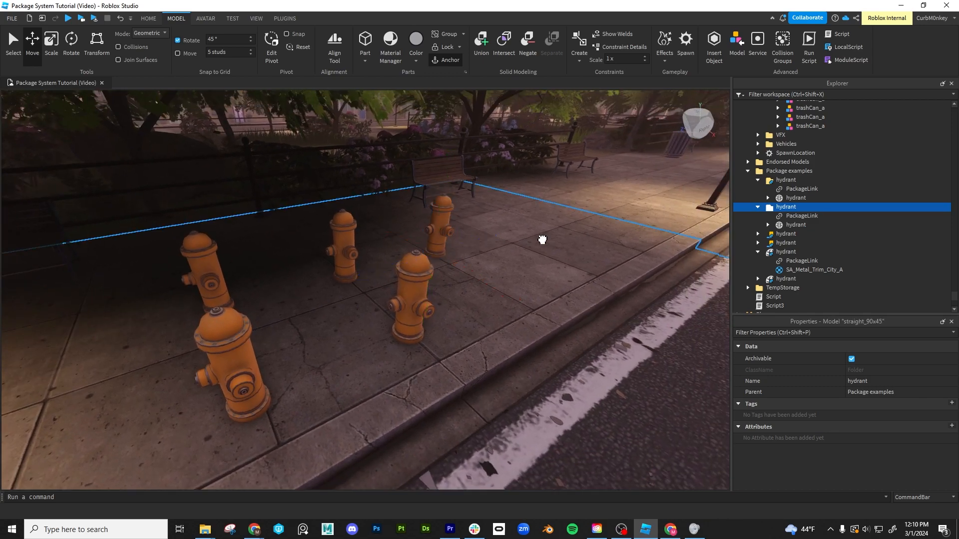
pyautogui.click(444, 217)
pyautogui.click(785, 239)
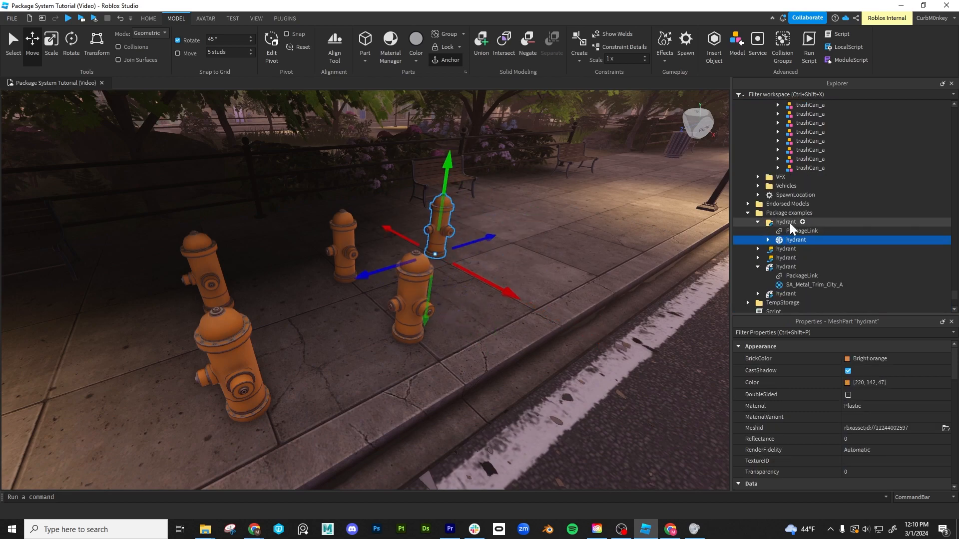
pyautogui.click(790, 228)
pyautogui.press('Delete')
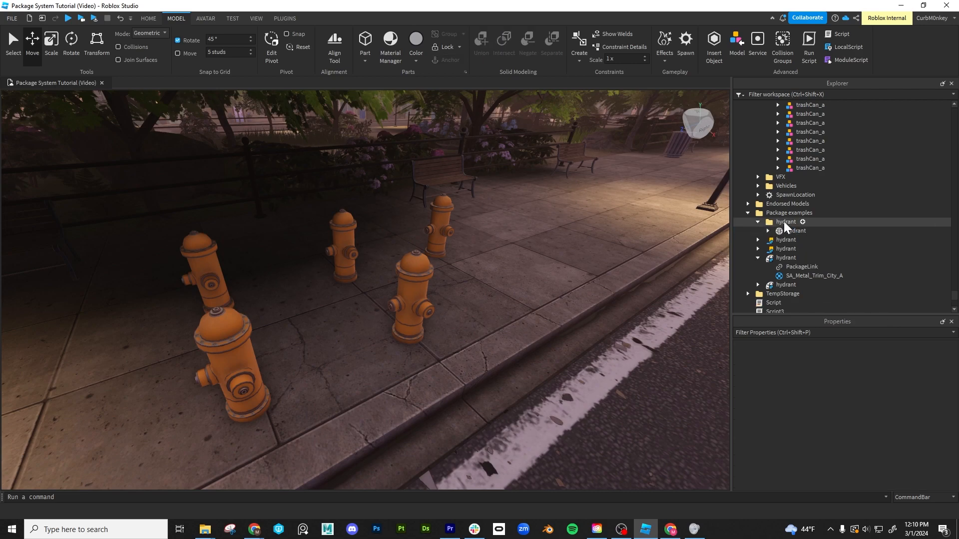
# - Group the unlinked hydrant folder as a model inside Package examples
pyautogui.click(784, 221)
pyautogui.doubleClick(780, 223)
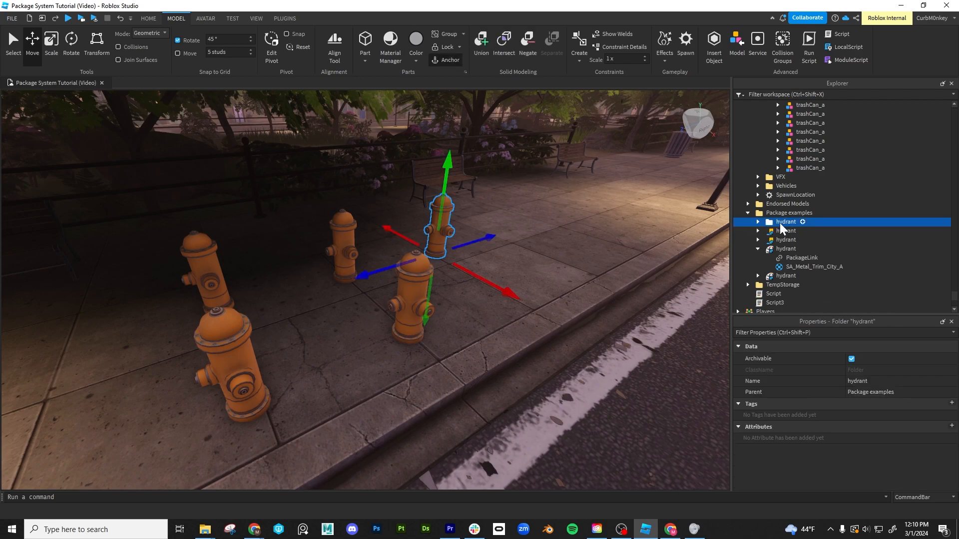
pyautogui.hotkey('ctrl', 'g')
pyautogui.doubleClick(772, 223)
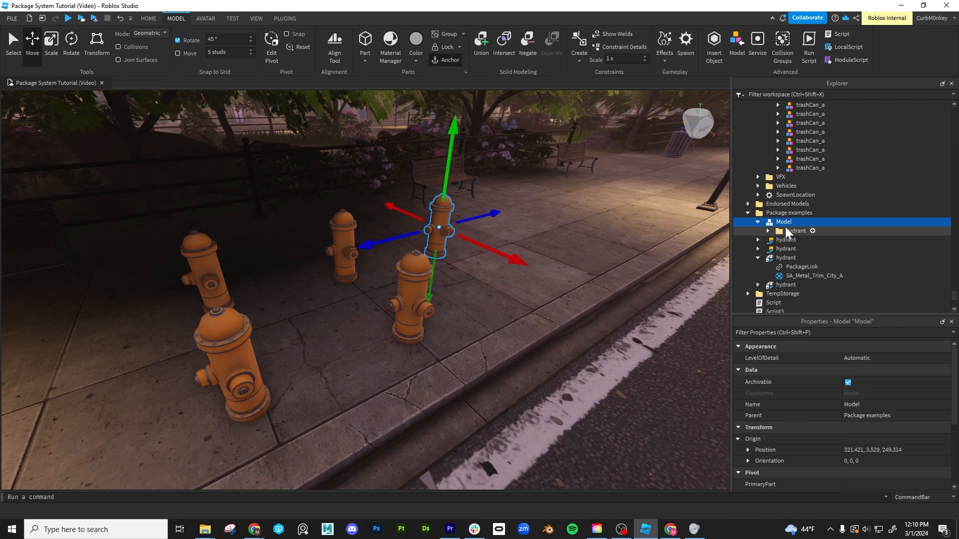
pyautogui.click(785, 230)
pyautogui.click(783, 223)
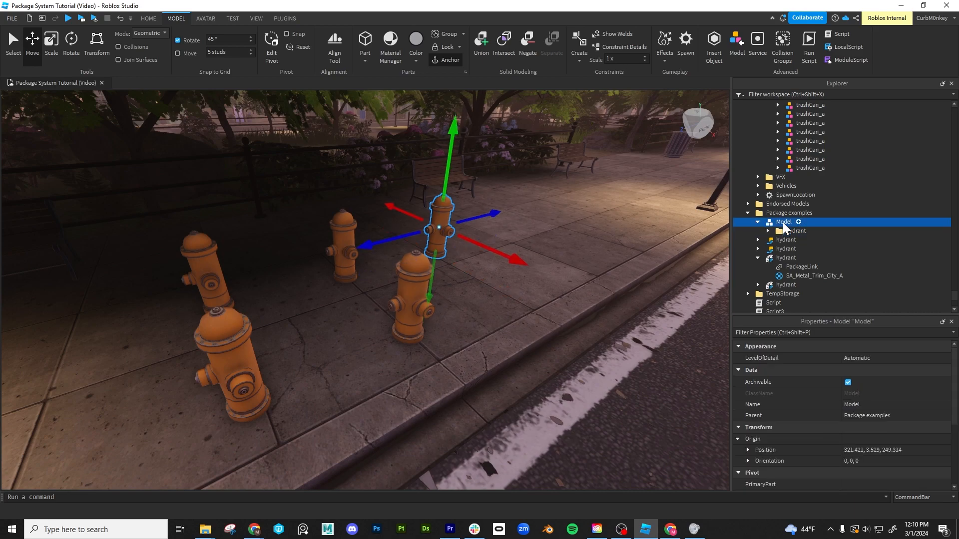
# - Rename the new model that wraps the hydrant folder as hydrant
pyautogui.doubleClick(794, 231)
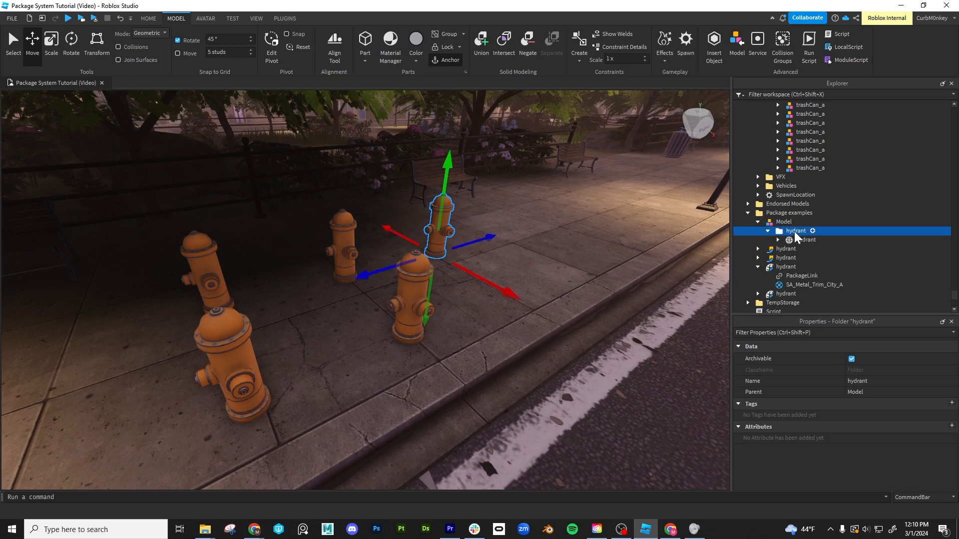
pyautogui.doubleClick(792, 222)
pyautogui.write('hydrant')
pyautogui.press('Return')
pyautogui.click(771, 230)
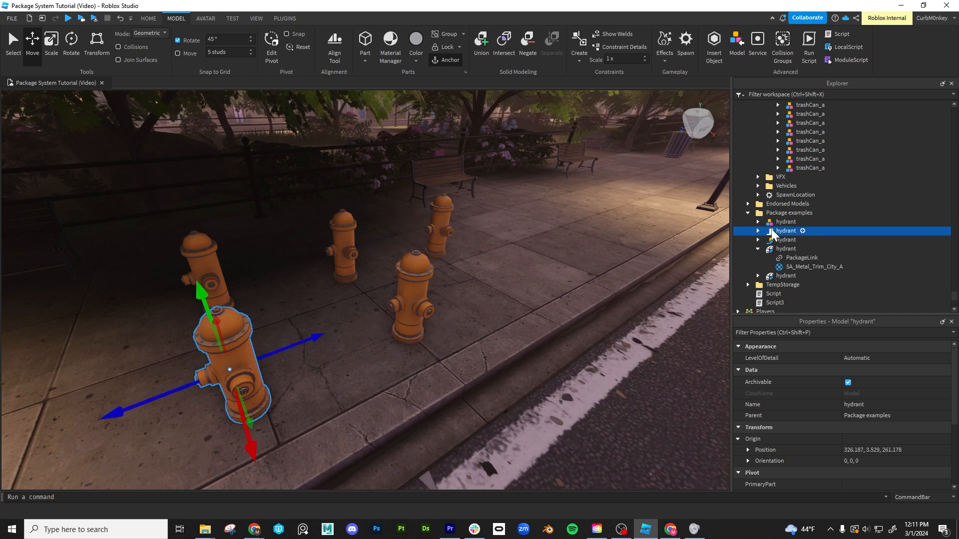
# - Convert the hydrant model containing the folder to a package titled hydrant, owned by Collaborative Tools Dev Group
pyautogui.click(770, 221)
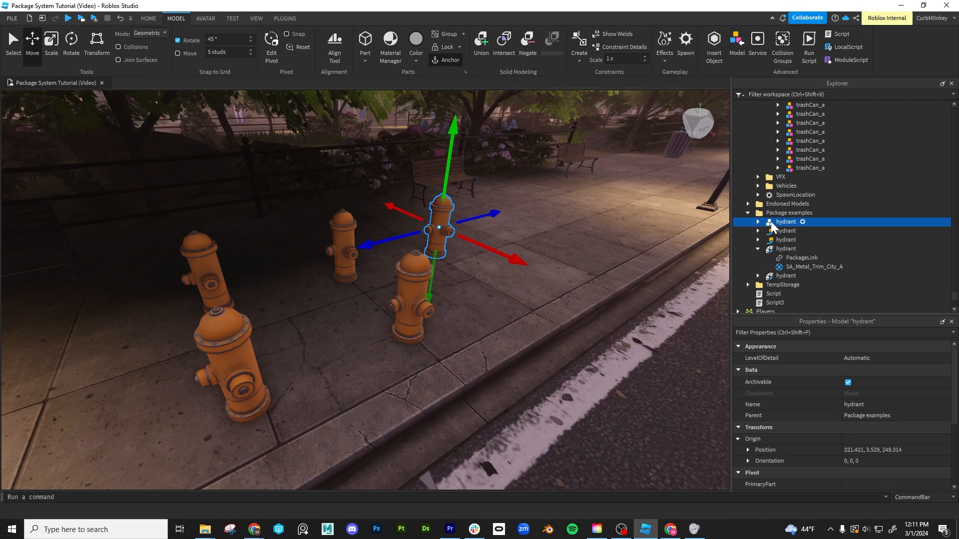
pyautogui.rightClick(771, 220)
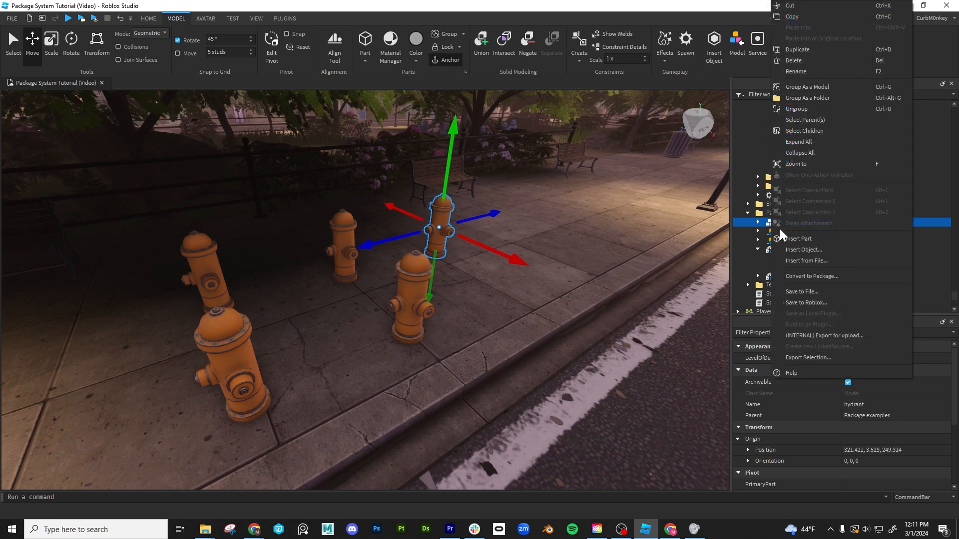
pyautogui.click(828, 277)
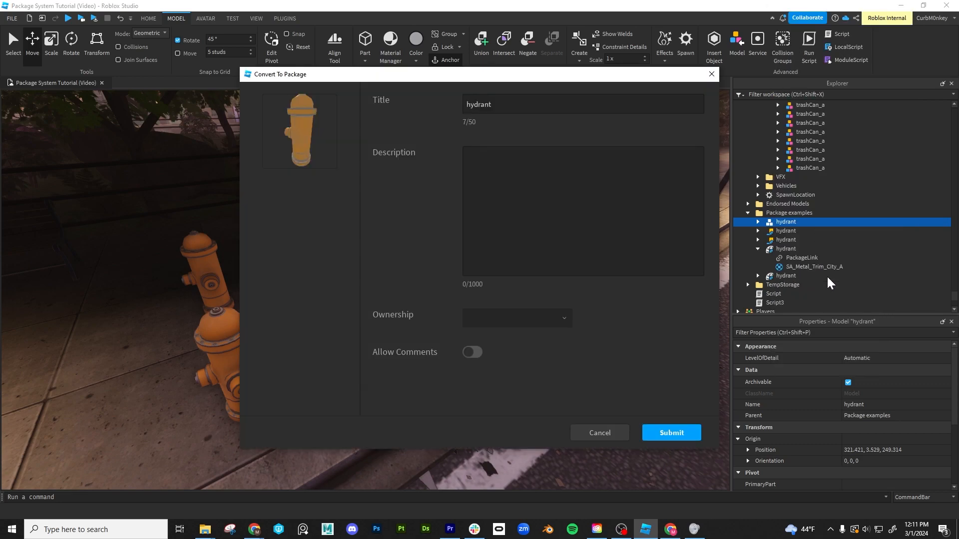
pyautogui.click(677, 431)
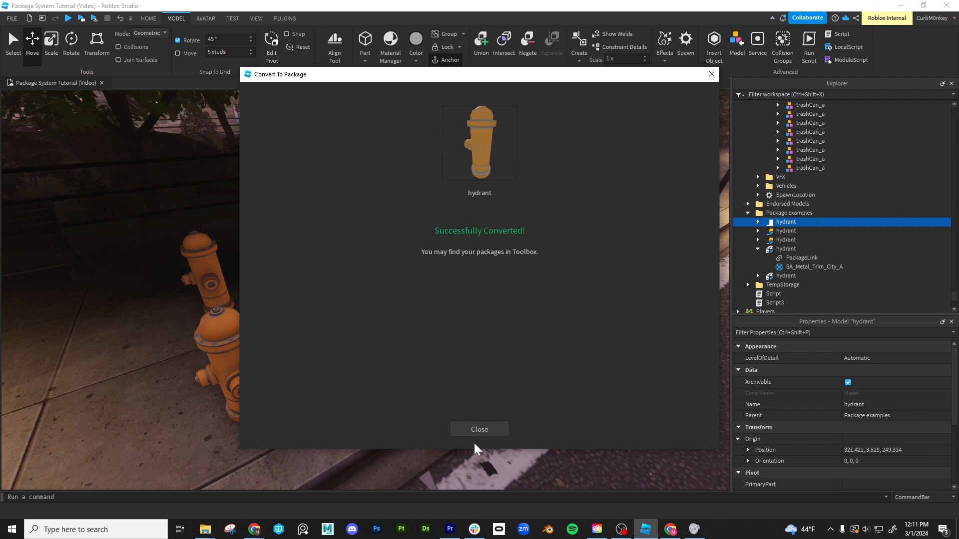
pyautogui.click(477, 431)
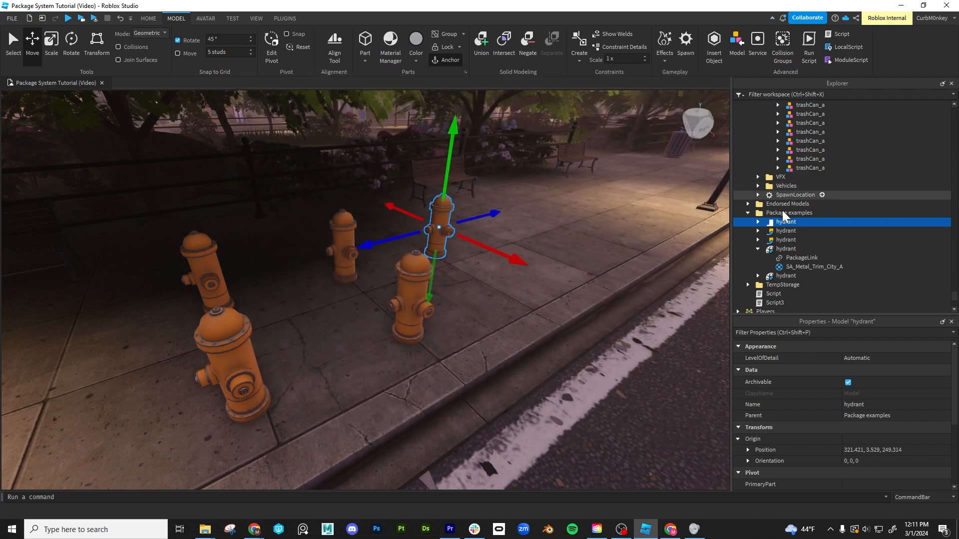
# - Enable AutoUpdate on the PackageLink of the newly converted hydrant model
pyautogui.click(759, 221)
pyautogui.click(798, 231)
pyautogui.click(850, 448)
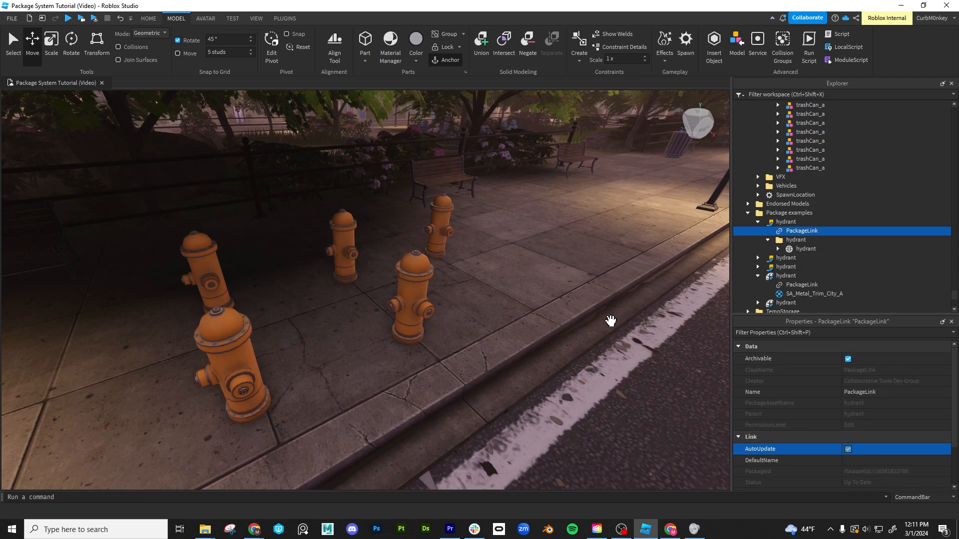
# - Duplicate the folder-based hydrant model package and move the copy about 4.6 studs along the X axis toward the curb
pyautogui.click(440, 215)
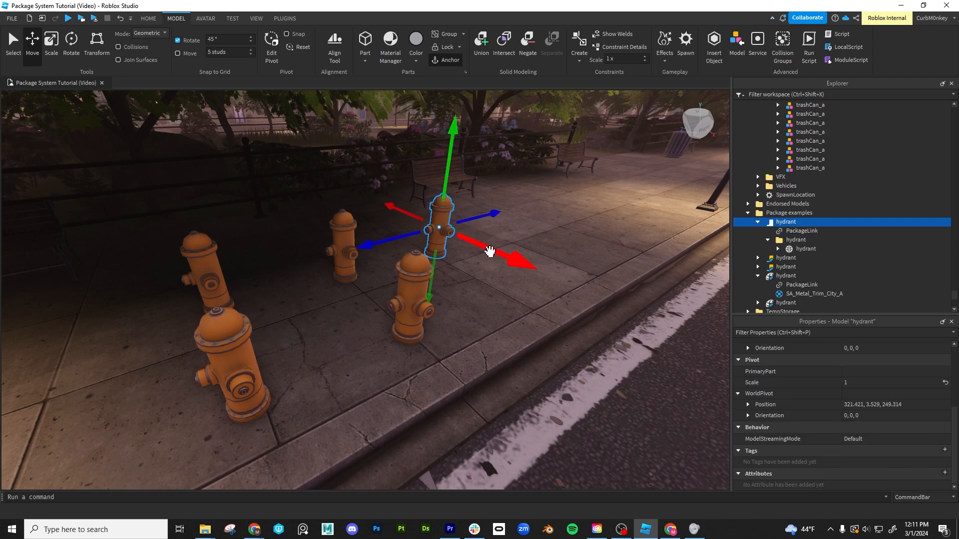
pyautogui.hotkey('ctrl', 'd')
pyautogui.moveTo(514, 261); pyautogui.dragTo(607, 374)
pyautogui.moveTo(598, 361); pyautogui.dragTo(598, 360, button='right')
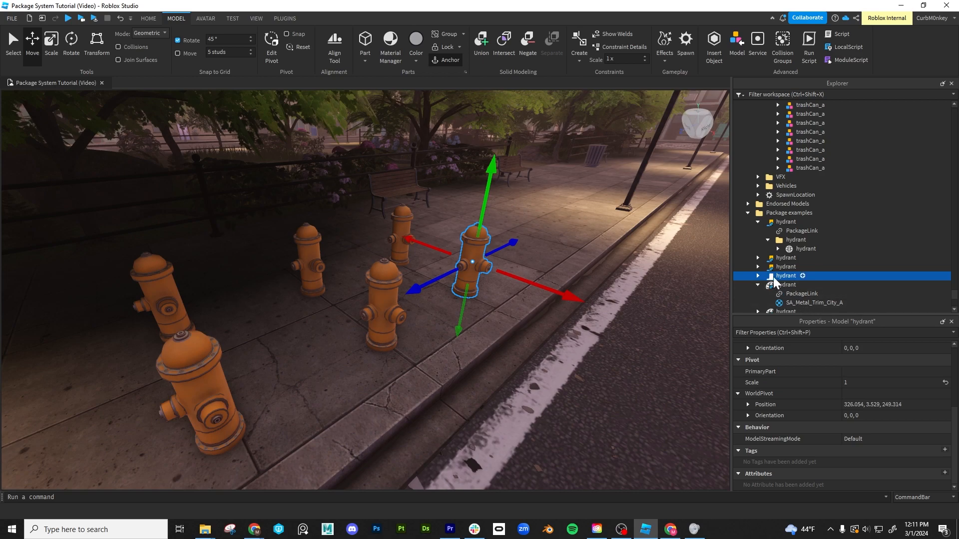
# - Expand the moved hydrant copy to examine its PackageLink and the mesh nested inside its folder
pyautogui.click(759, 276)
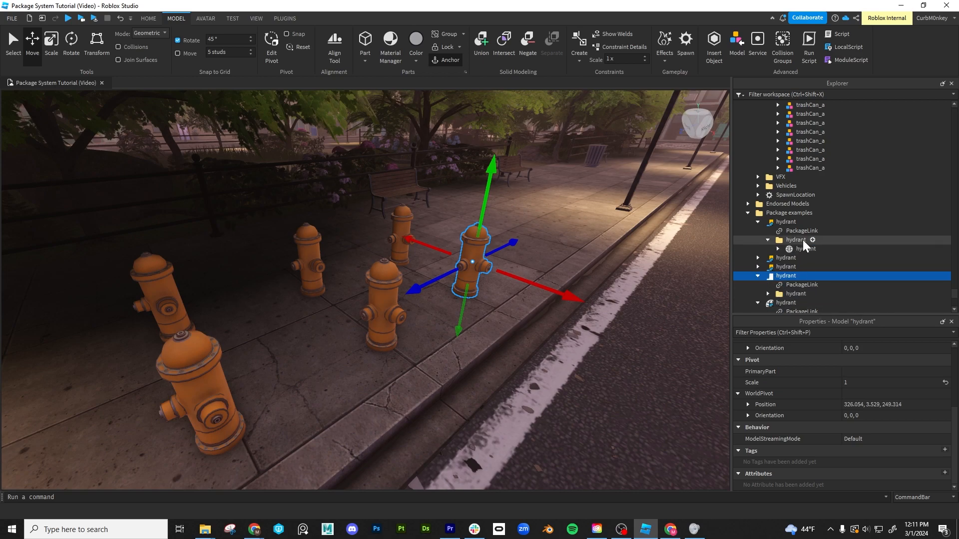
pyautogui.scroll(-2, 790, 250)
pyautogui.click(768, 243)
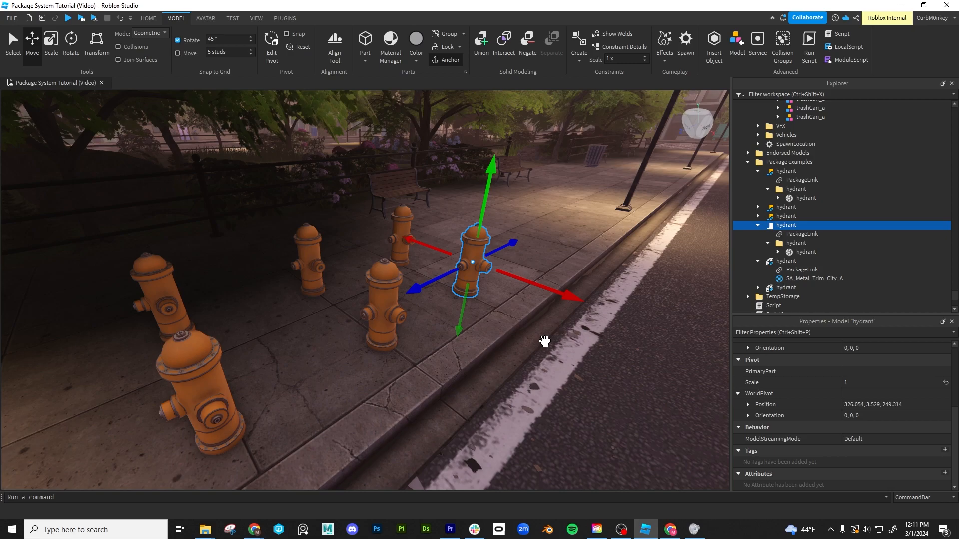
# - Examine the hydrant mesh package near the curb and compare the row of hydrant packages from several angles
pyautogui.click(541, 343)
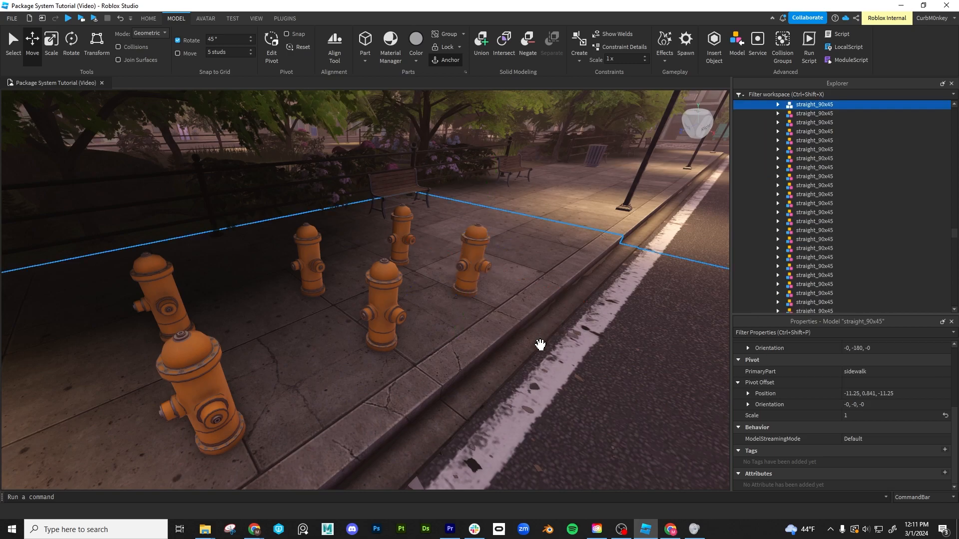
pyautogui.moveTo(542, 345); pyautogui.dragTo(540, 345, button='right')
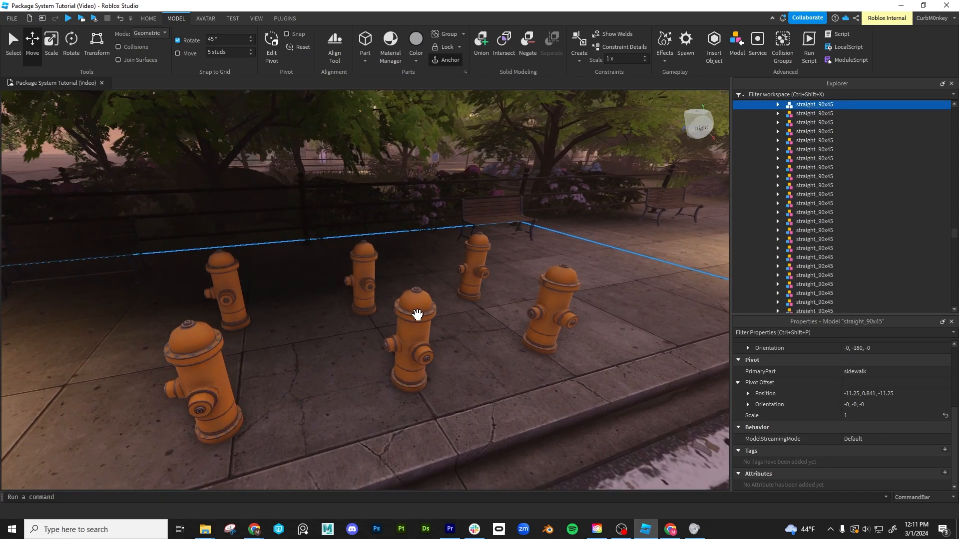
pyautogui.click(418, 314)
pyautogui.scroll(-3, 799, 230)
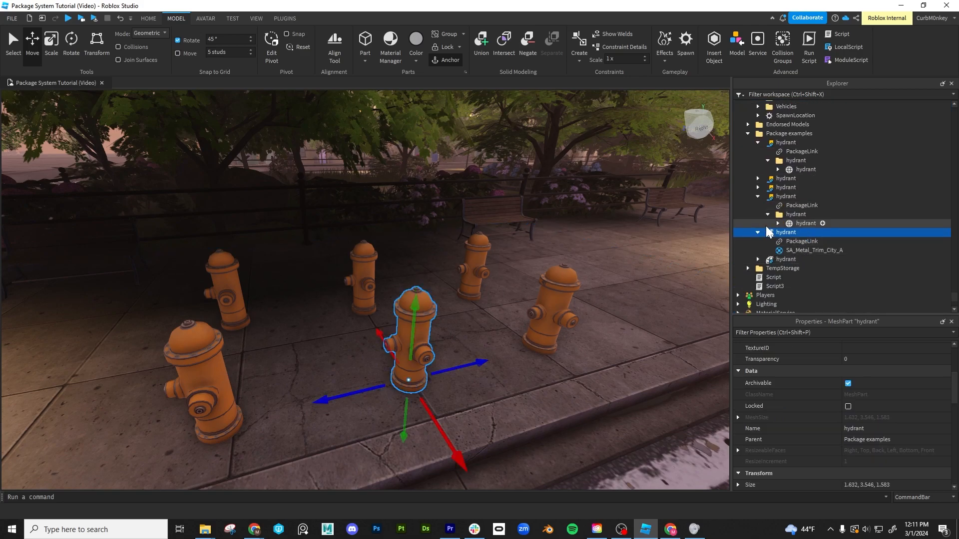
pyautogui.moveTo(571, 380); pyautogui.dragTo(554, 338, button='middle')
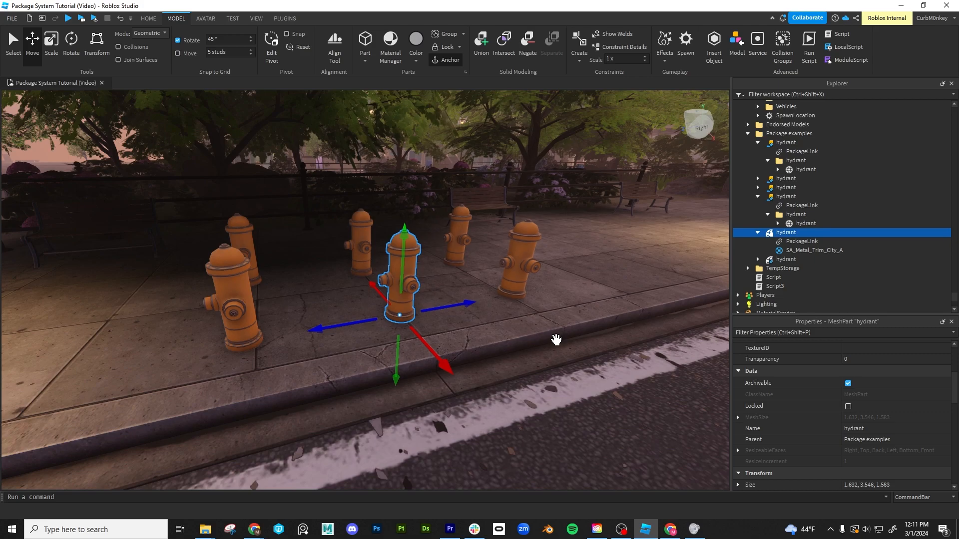
pyautogui.moveTo(557, 340); pyautogui.dragTo(556, 339, button='right')
pyautogui.moveTo(493, 341); pyautogui.dragTo(493, 342, button='right')
pyautogui.press('a')
pyautogui.press('d')
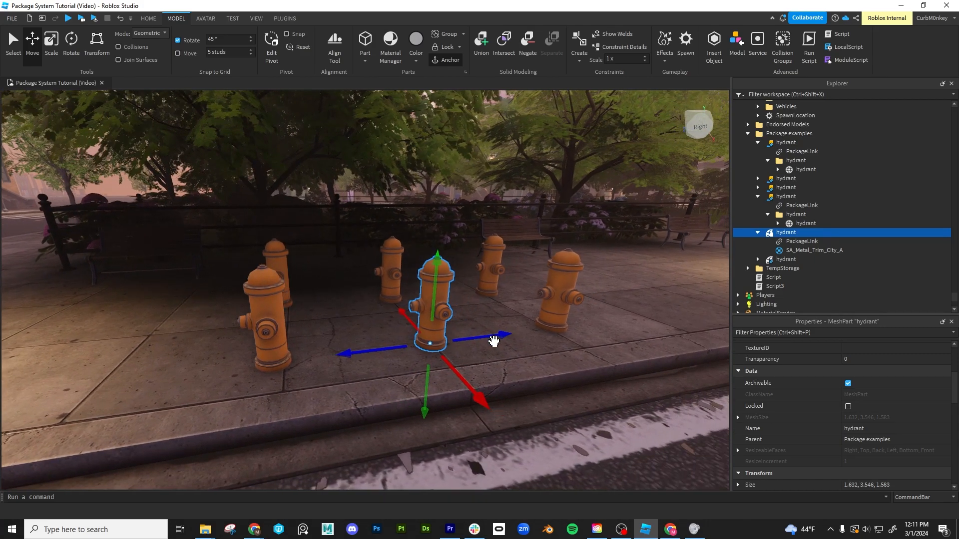
pyautogui.moveTo(494, 342); pyautogui.dragTo(494, 342, button='right')
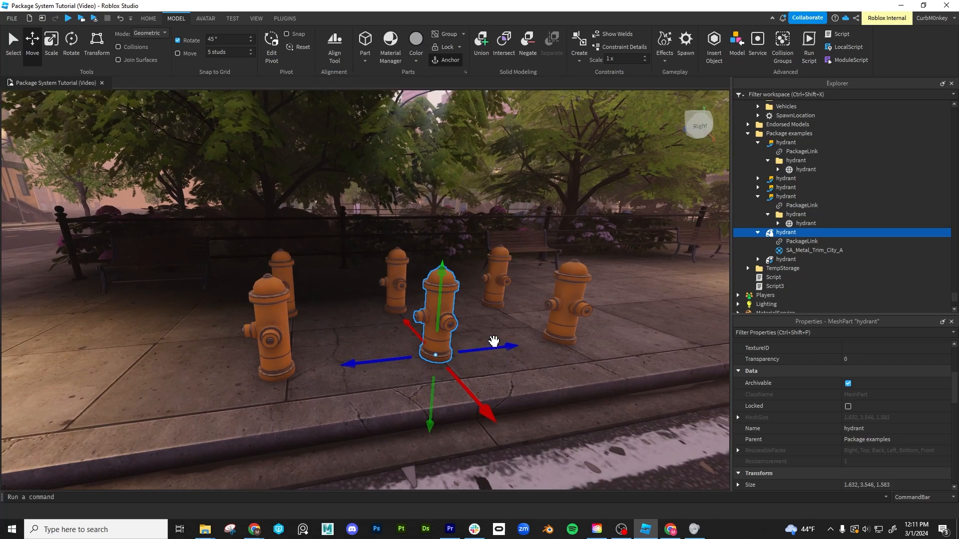
pyautogui.moveTo(490, 338); pyautogui.dragTo(489, 339, button='right')
pyautogui.press('e')
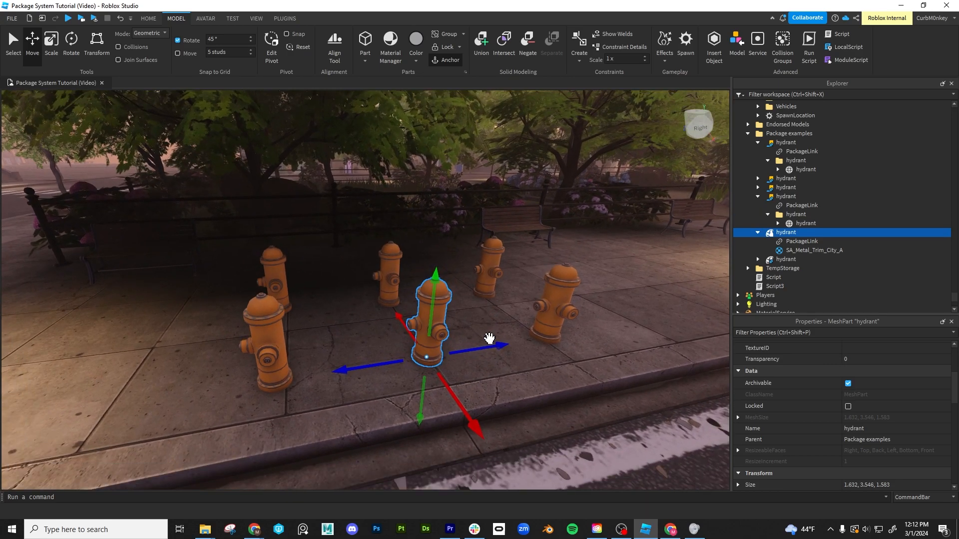
pyautogui.moveTo(489, 338); pyautogui.dragTo(490, 339, button='right')
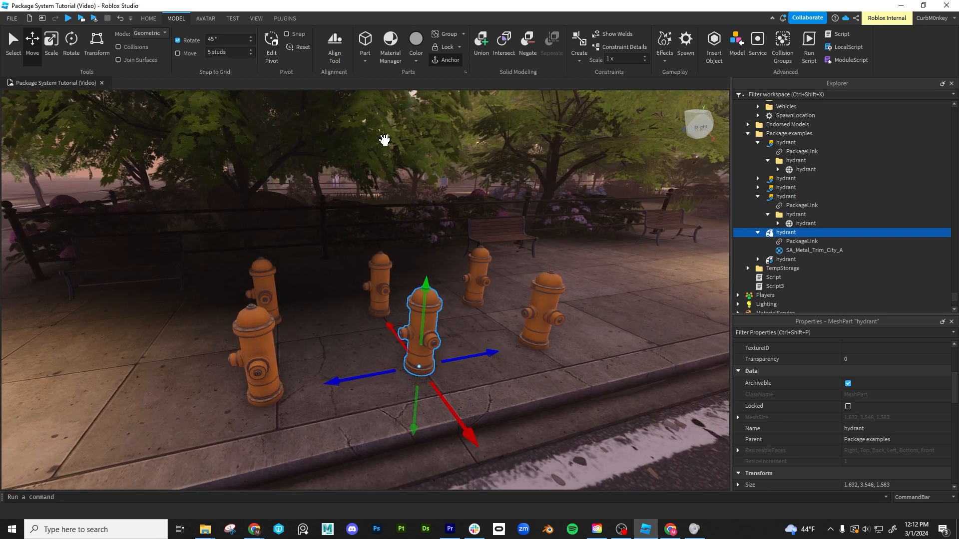
# - Stretch the hydrant mesh package to about 5.4 studs high, then scale it proportionally to about 6.4 studs, reverting each change
pyautogui.click(52, 42)
pyautogui.moveTo(425, 272); pyautogui.dragTo(453, 210)
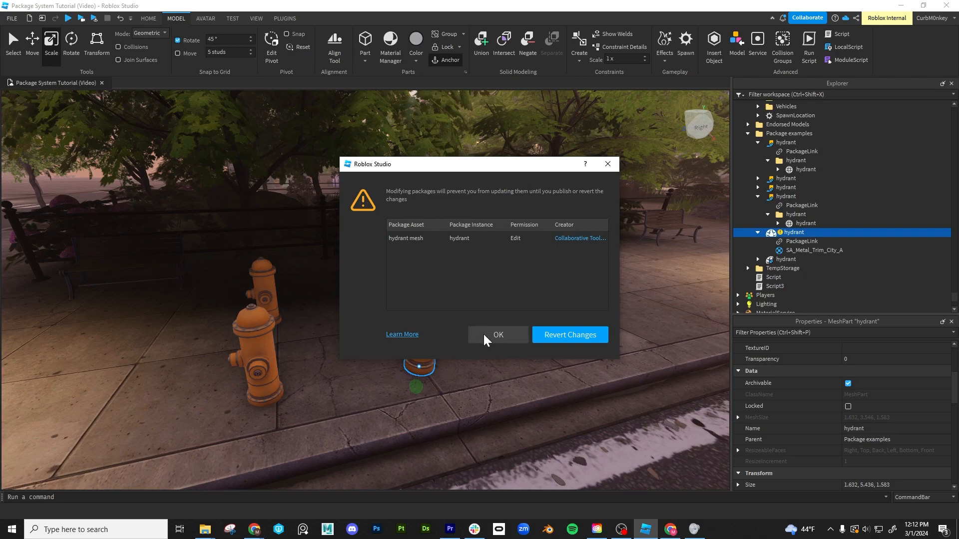
pyautogui.click(583, 335)
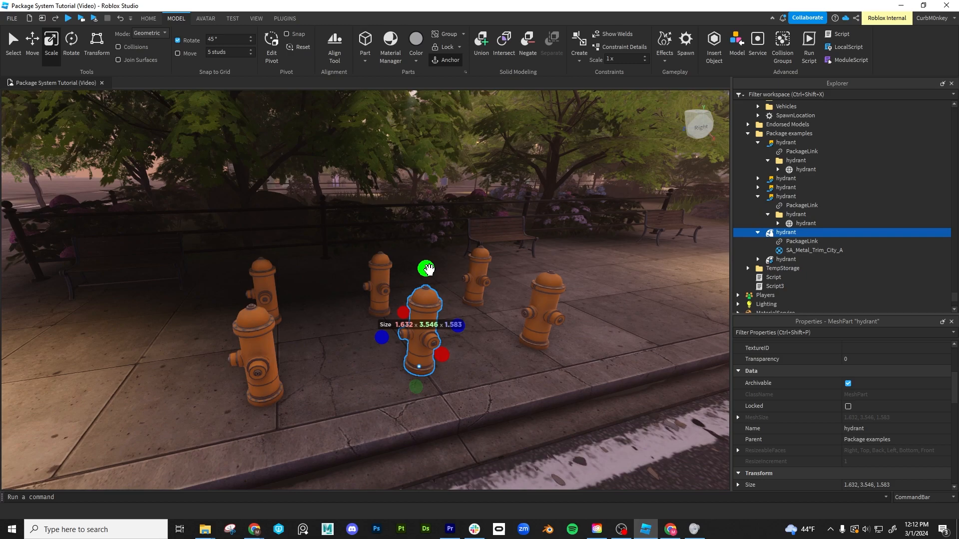
pyautogui.moveTo(429, 270); pyautogui.dragTo(461, 190)
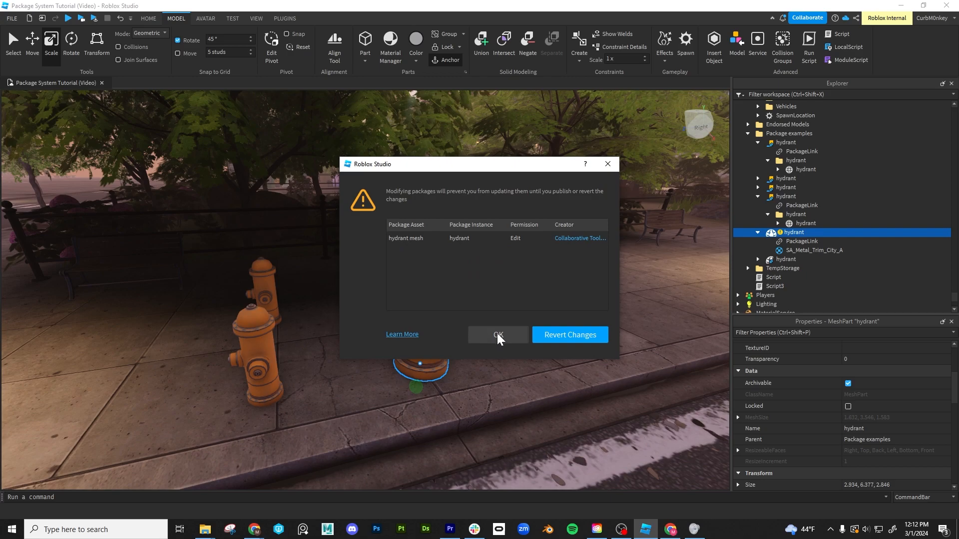
pyautogui.click(567, 339)
# - Scale the front hydrant model package up and down proportionally, to factors of about 1.54, 0.75, 1.86 and 1.18
pyautogui.moveTo(379, 384); pyautogui.dragTo(379, 384, button='right')
pyautogui.moveTo(377, 336); pyautogui.dragTo(377, 336, button='right')
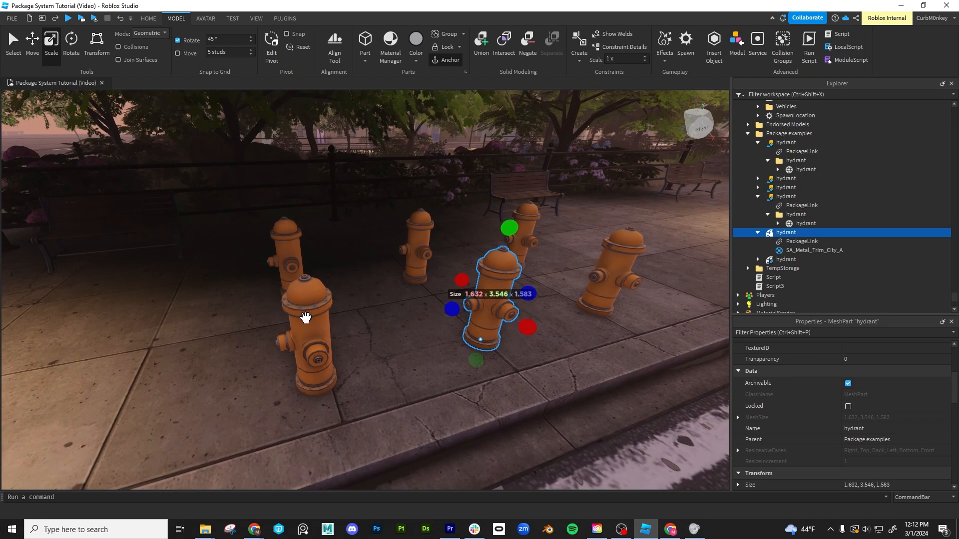
pyautogui.click(307, 317)
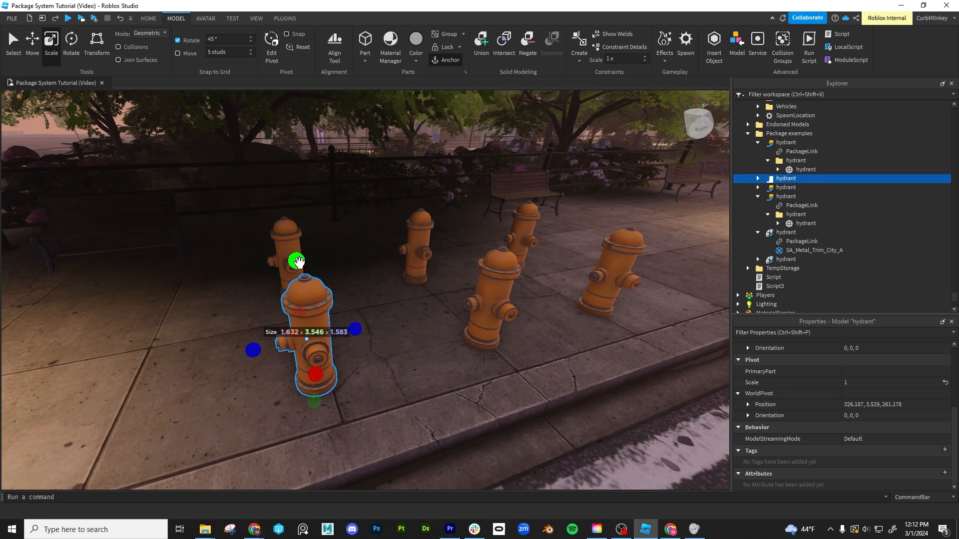
pyautogui.moveTo(298, 262); pyautogui.dragTo(328, 166)
pyautogui.moveTo(349, 224); pyautogui.dragTo(349, 223, button='right')
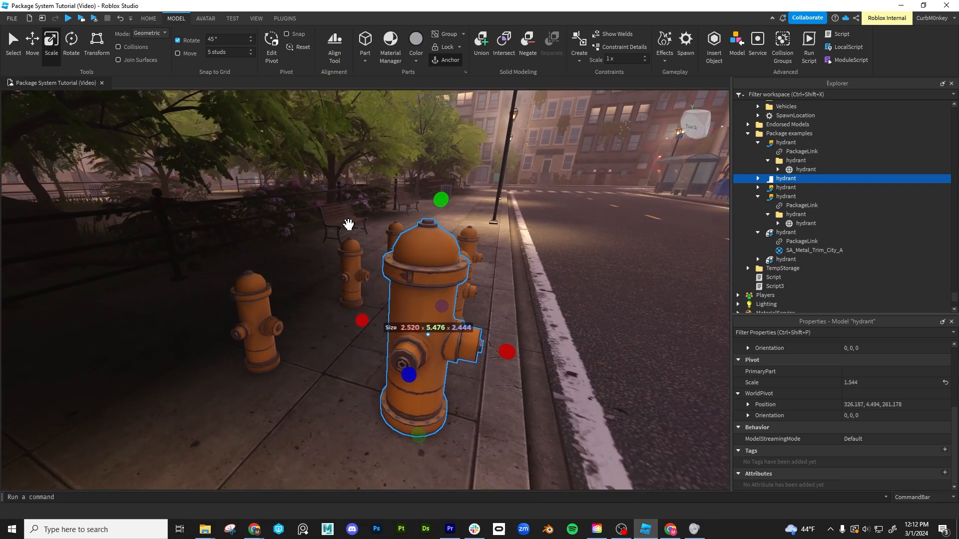
pyautogui.moveTo(342, 340); pyautogui.dragTo(375, 349, button='right')
pyautogui.moveTo(424, 206); pyautogui.dragTo(457, 298)
pyautogui.moveTo(457, 299); pyautogui.dragTo(457, 297, button='right')
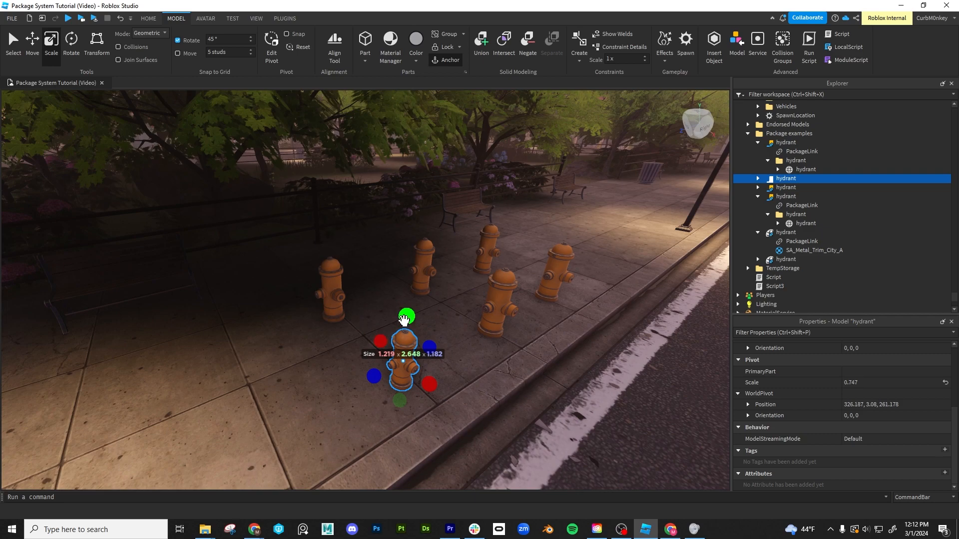
pyautogui.moveTo(409, 316); pyautogui.dragTo(449, 142)
pyautogui.moveTo(416, 212); pyautogui.dragTo(403, 288)
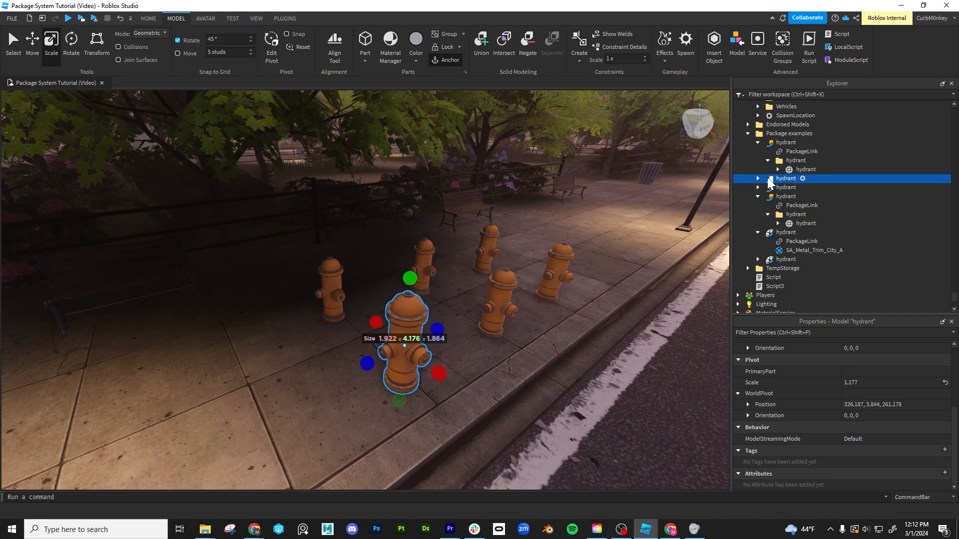
pyautogui.moveTo(475, 318); pyautogui.dragTo(475, 319, button='right')
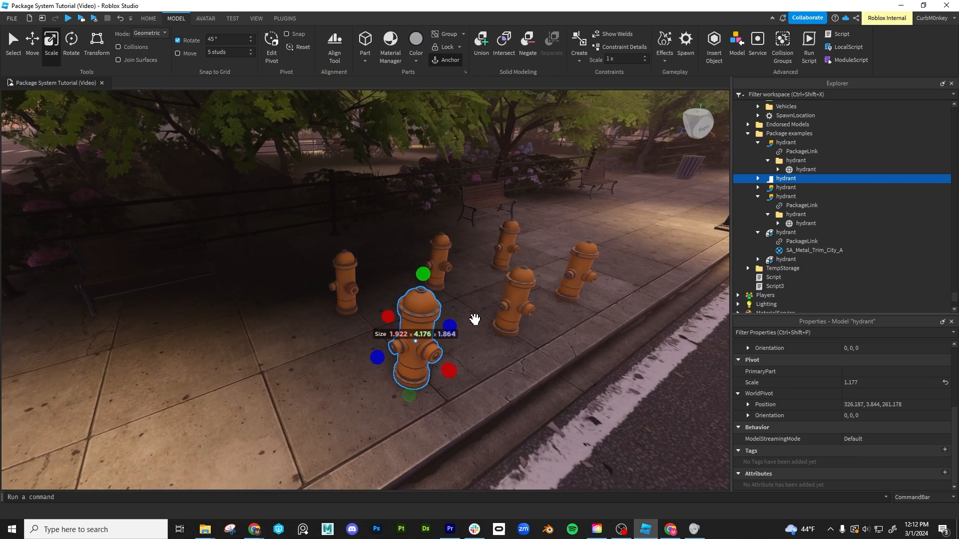
# - Undo the scale changes on the hydrant model package to restore its original scale of 1
pyautogui.hotkey('ctrl', 'z')
pyautogui.hotkey('ctrl', 'z')
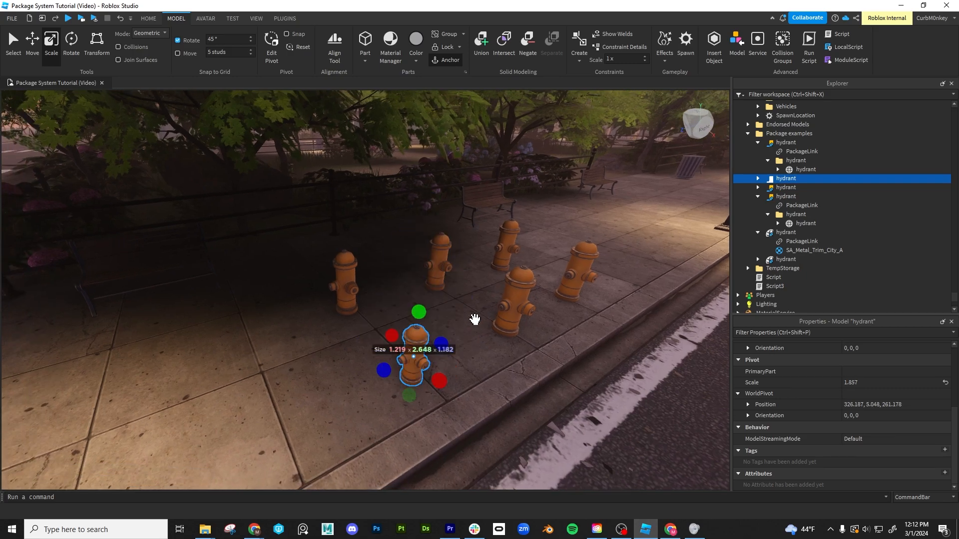
pyautogui.moveTo(475, 319); pyautogui.dragTo(475, 319, button='right')
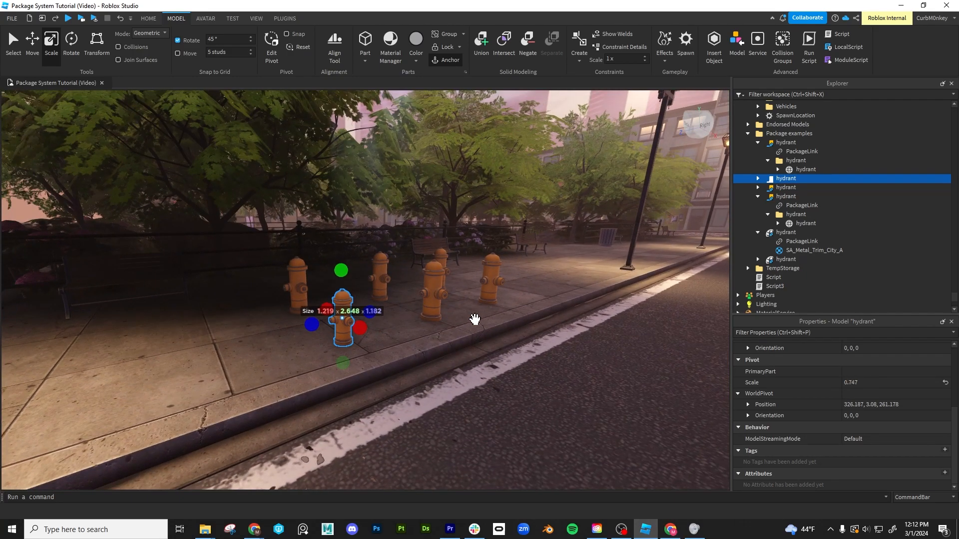
pyautogui.hotkey('ctrl', 'y')
pyautogui.hotkey('ctrl', 'z')
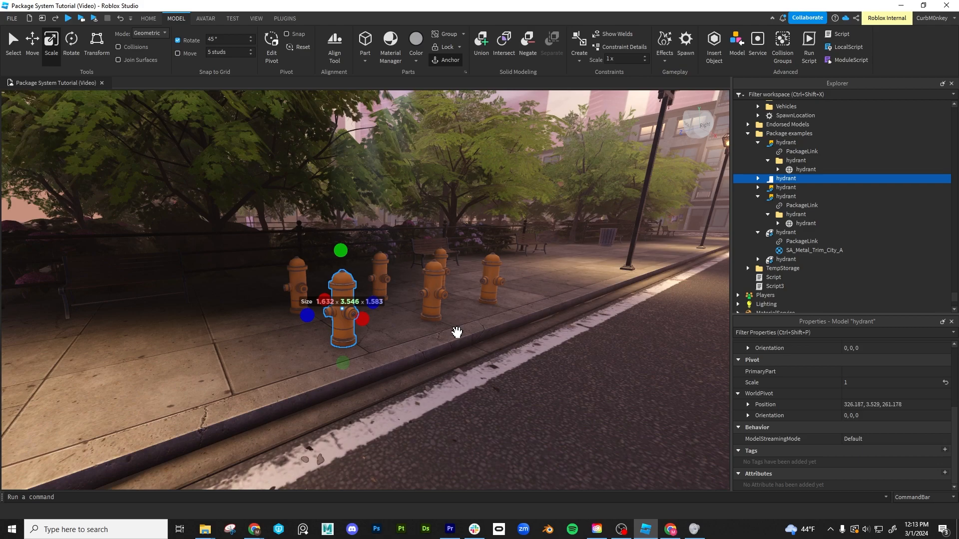
# - Expand the restored hydrant model package to examine its PackageLink and child mesh
pyautogui.moveTo(452, 348); pyautogui.dragTo(452, 348, button='right')
pyautogui.press('w')
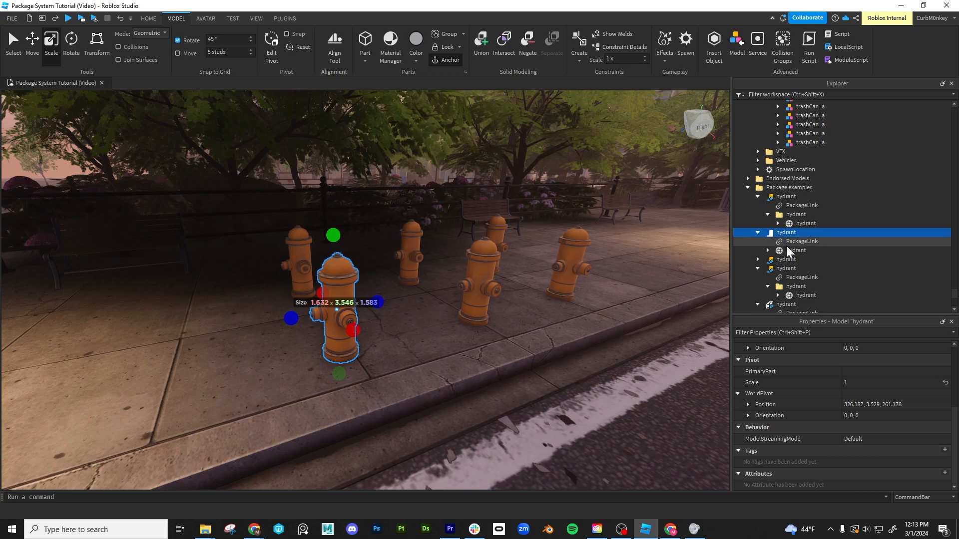
pyautogui.moveTo(650, 287); pyautogui.dragTo(648, 282, button='right')
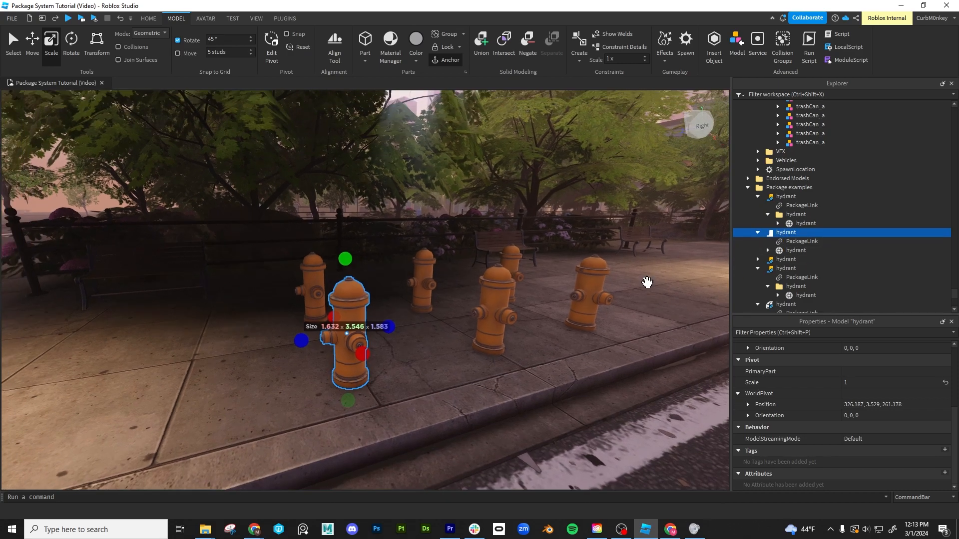
# - Copy the parkBench and parkBenchWood meshes and paste them into the front hydrant model package at their original location, accepting the package modification
pyautogui.click(483, 250)
pyautogui.keyDown('ctrl'); pyautogui.click(829, 164); pyautogui.keyUp('ctrl')
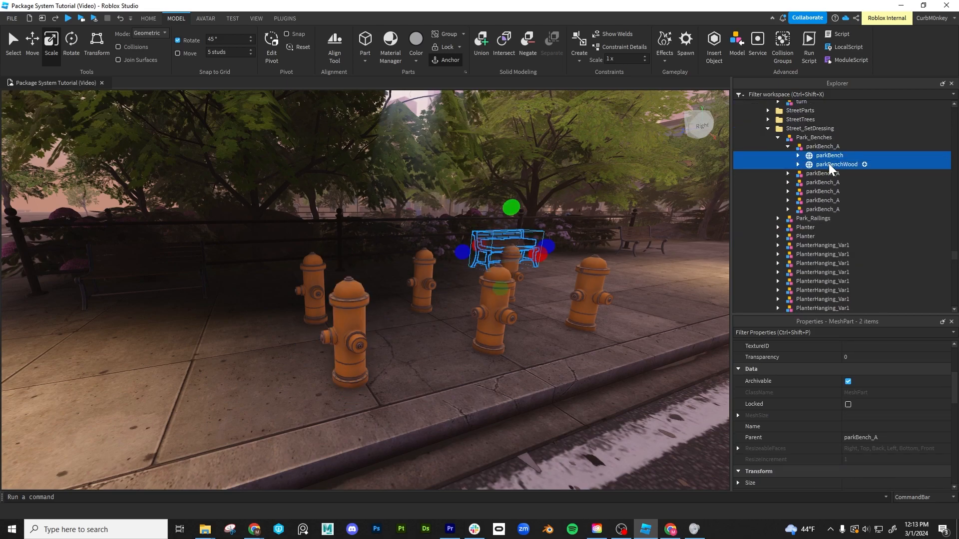
pyautogui.click(352, 319)
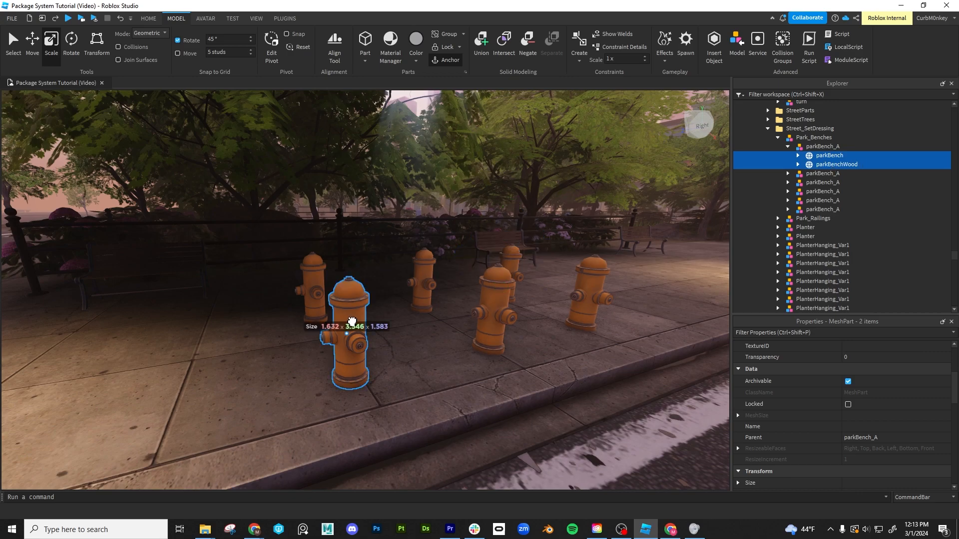
pyautogui.scroll(-4, 810, 246)
pyautogui.rightClick(775, 207)
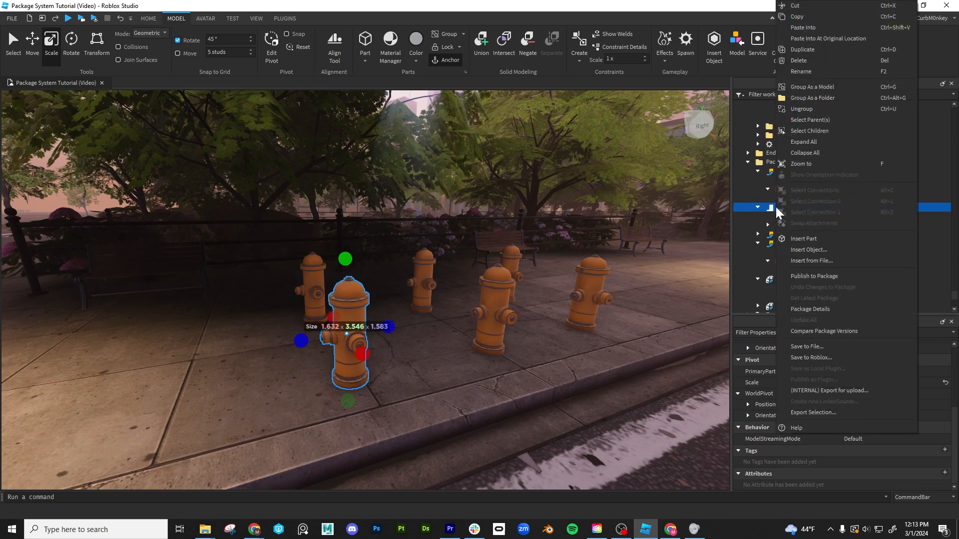
pyautogui.click(824, 39)
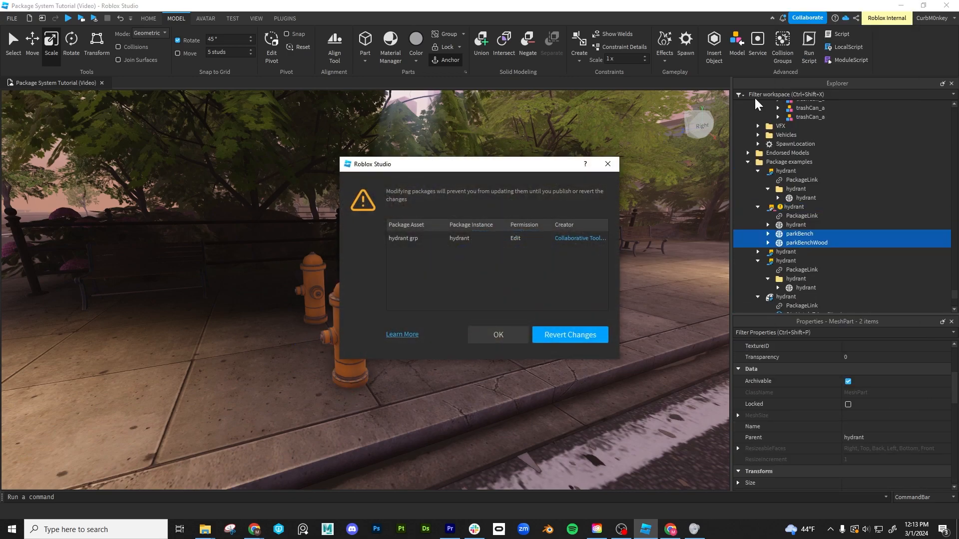
pyautogui.click(503, 335)
# - Move the pasted bench meshes next to the front hydrant in the modified model package
pyautogui.scroll(3, 544, 287)
pyautogui.moveTo(464, 250); pyautogui.dragTo(145, 436)
pyautogui.moveTo(274, 337); pyautogui.dragTo(330, 317)
pyautogui.moveTo(330, 317); pyautogui.dragTo(333, 322, button='right')
pyautogui.moveTo(403, 321); pyautogui.dragTo(384, 324)
pyautogui.moveTo(403, 326); pyautogui.dragTo(405, 326, button='right')
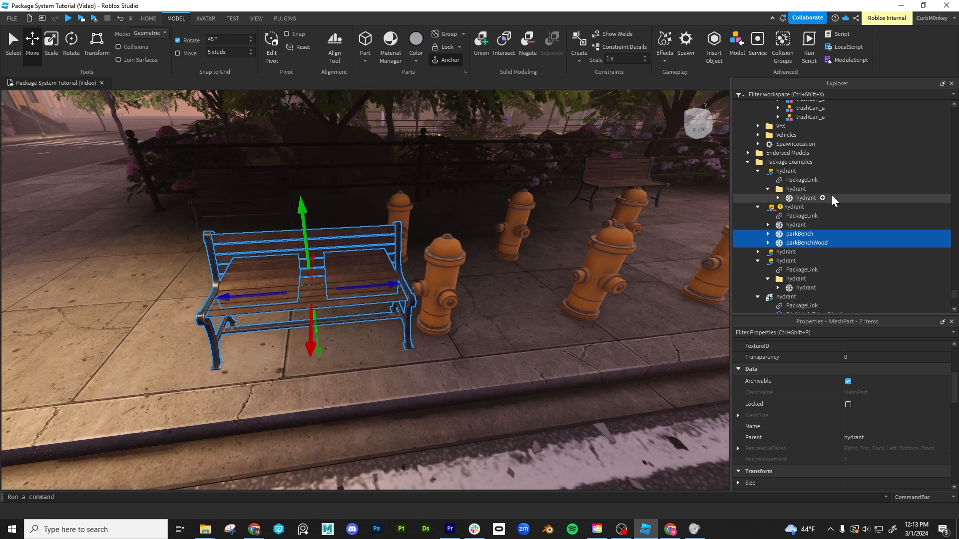
# - Delete the hydrant mesh from the modified model package and publish the changes to the package
pyautogui.click(794, 226)
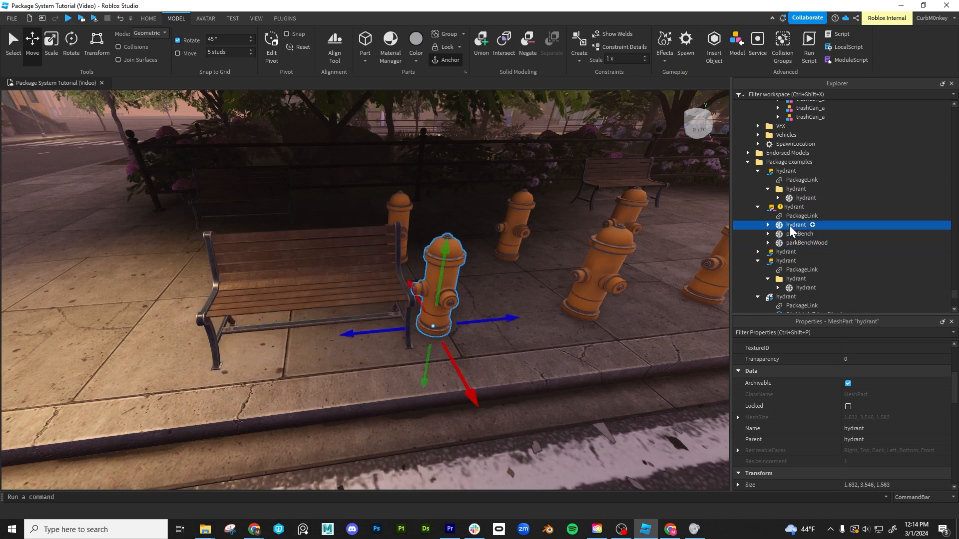
pyautogui.press('Delete')
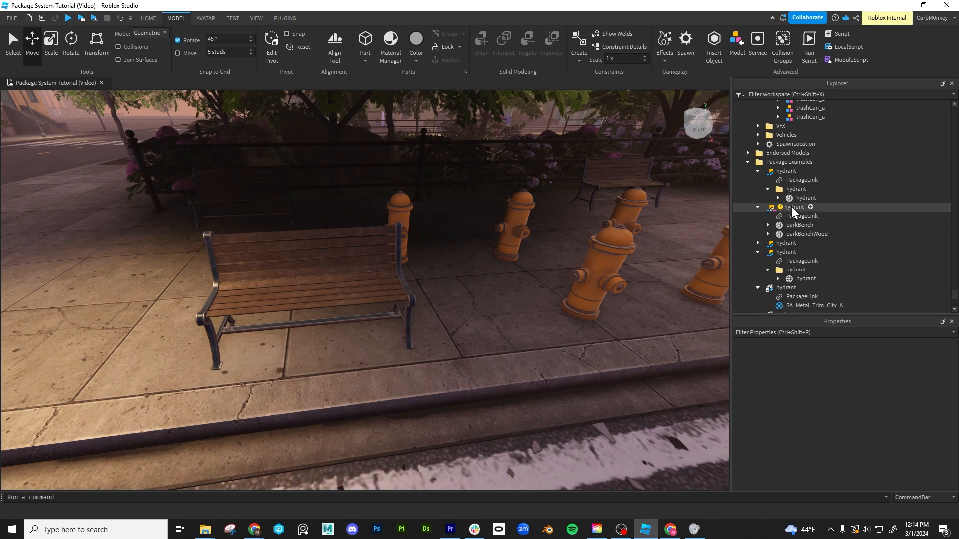
pyautogui.click(794, 212)
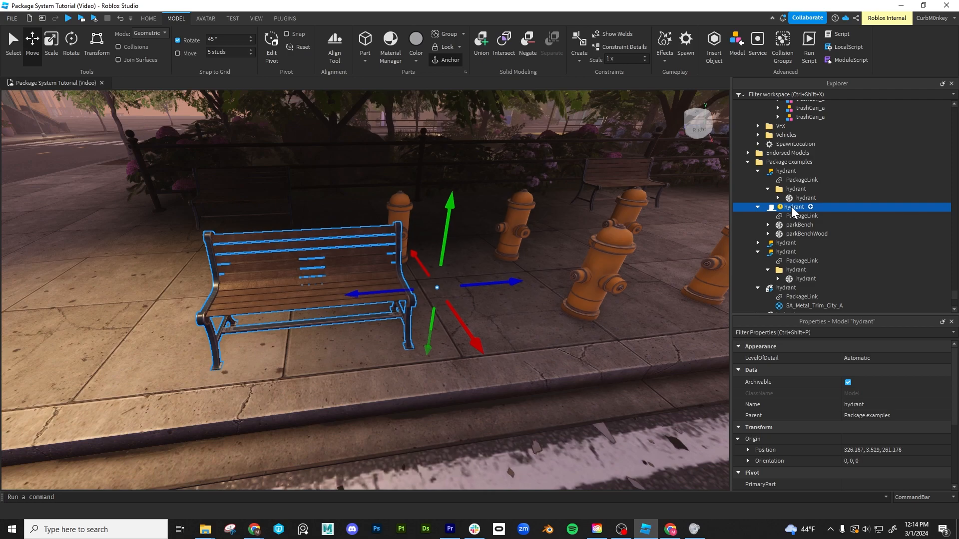
pyautogui.rightClick(794, 212)
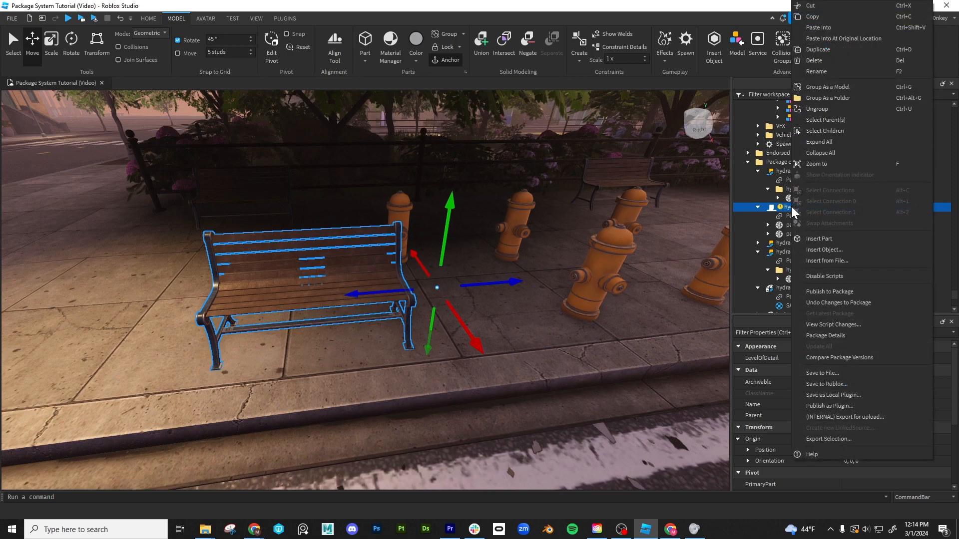
pyautogui.click(841, 292)
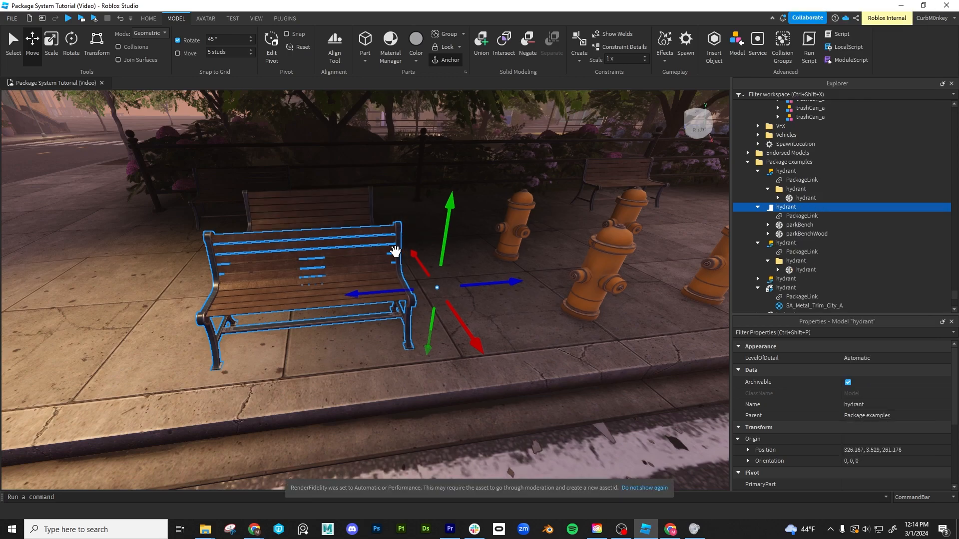
# - Examine the updated bench copies, then the front hydrant mesh package and its PackageLink
pyautogui.moveTo(407, 244); pyautogui.dragTo(409, 244, button='right')
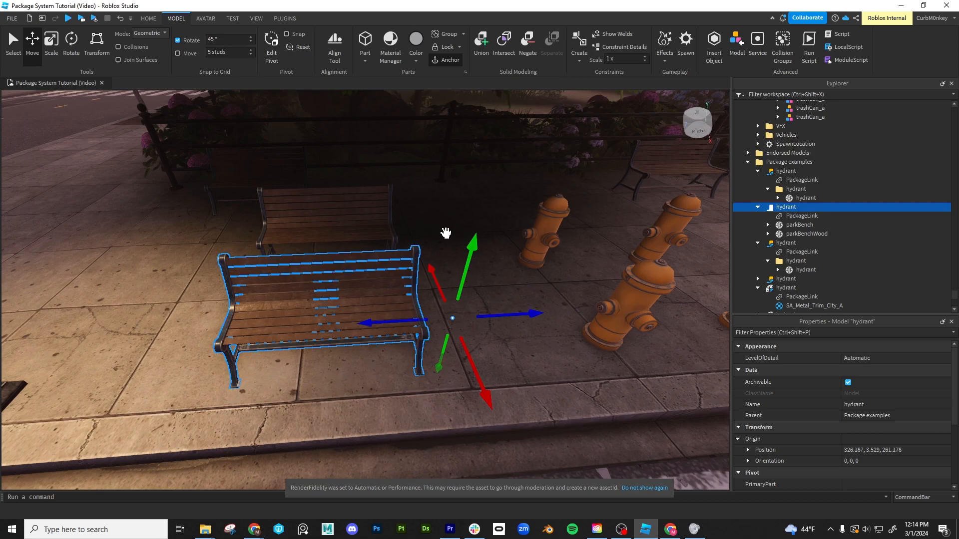
pyautogui.scroll(-2, 335, 227)
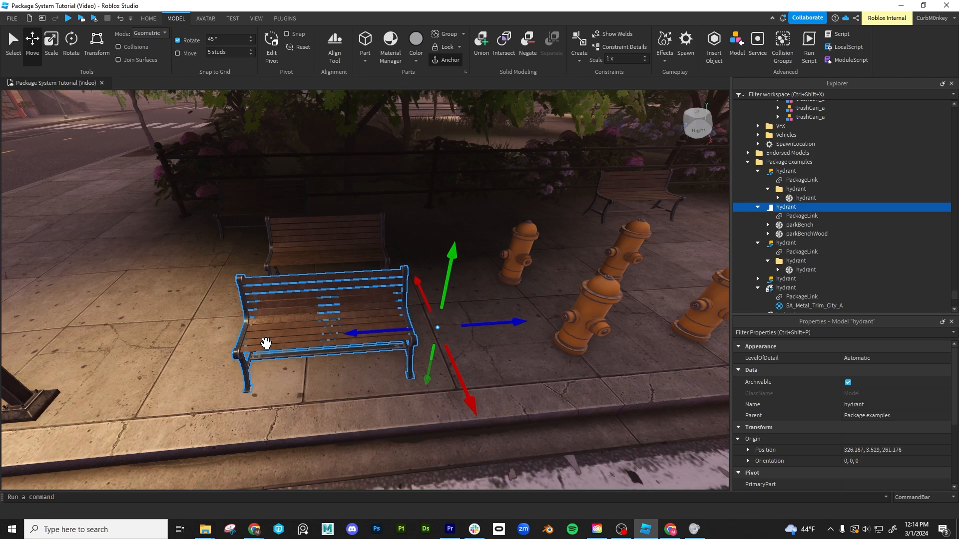
pyautogui.moveTo(282, 340); pyautogui.dragTo(282, 340, button='right')
pyautogui.click(439, 248)
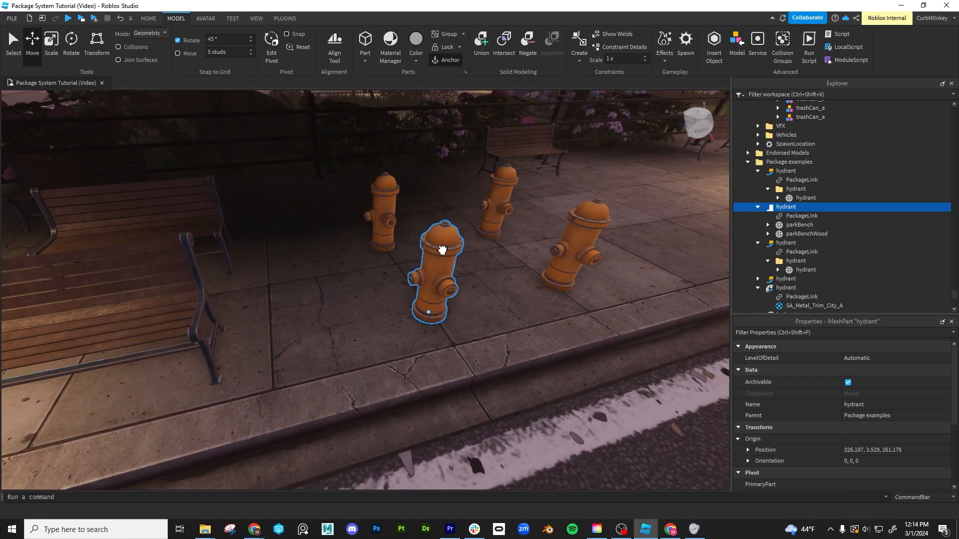
pyautogui.scroll(-2, 851, 250)
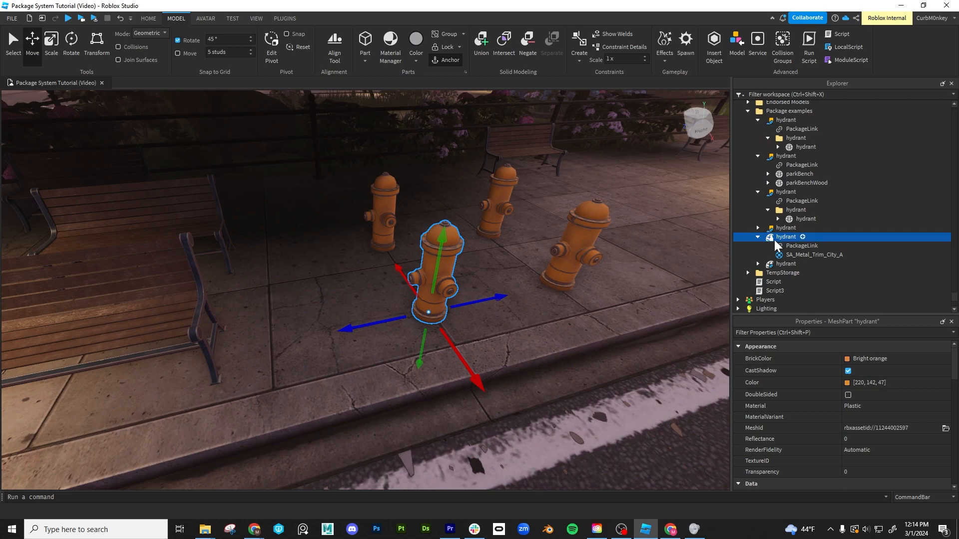
pyautogui.moveTo(508, 313); pyautogui.dragTo(508, 314, button='right')
pyautogui.click(801, 245)
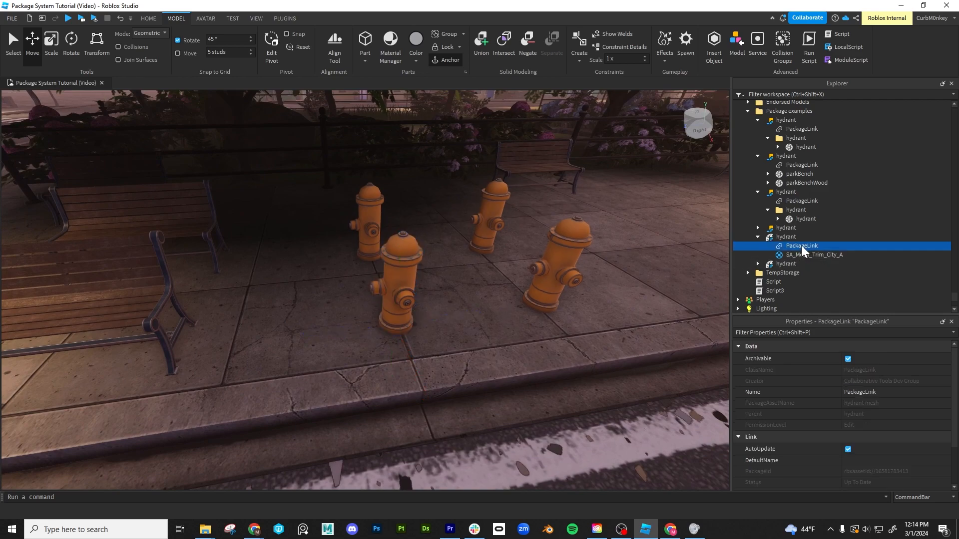
pyautogui.click(789, 238)
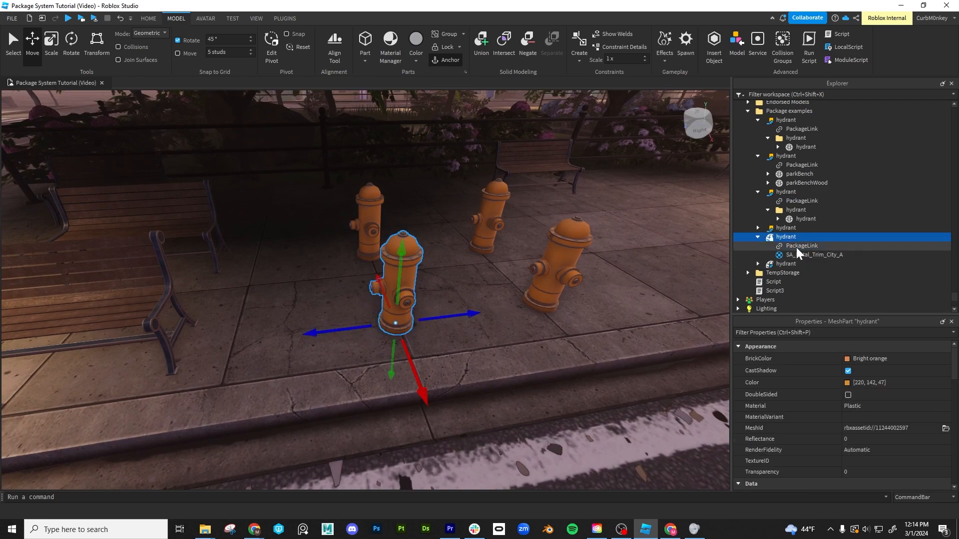
pyautogui.click(795, 246)
pyautogui.click(788, 238)
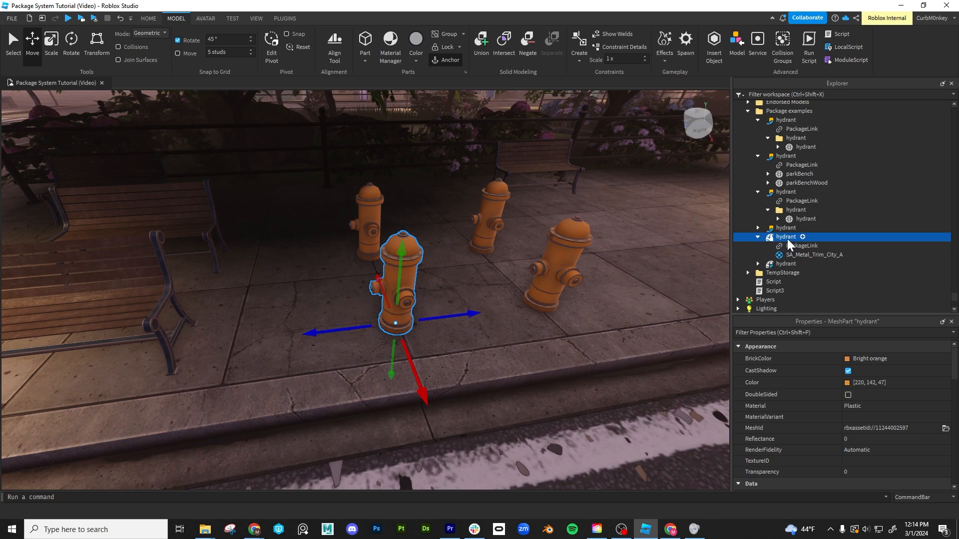
pyautogui.scroll(-4, 457, 398)
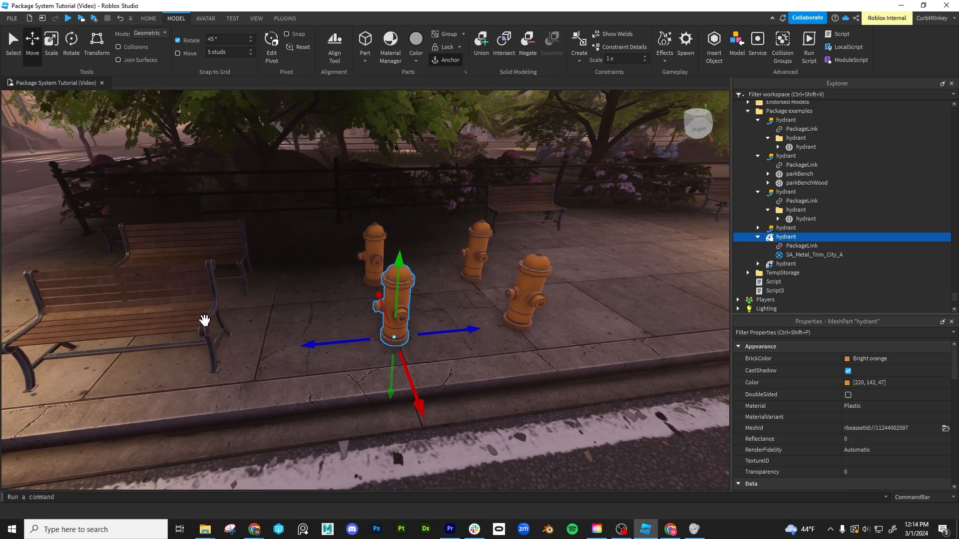
# - Copy both bench meshes from the model package and paste them into the front hydrant mesh package at their original location, accepting the modification
pyautogui.click(203, 320)
pyautogui.keyDown('ctrl'); pyautogui.click(163, 321); pyautogui.keyUp('ctrl')
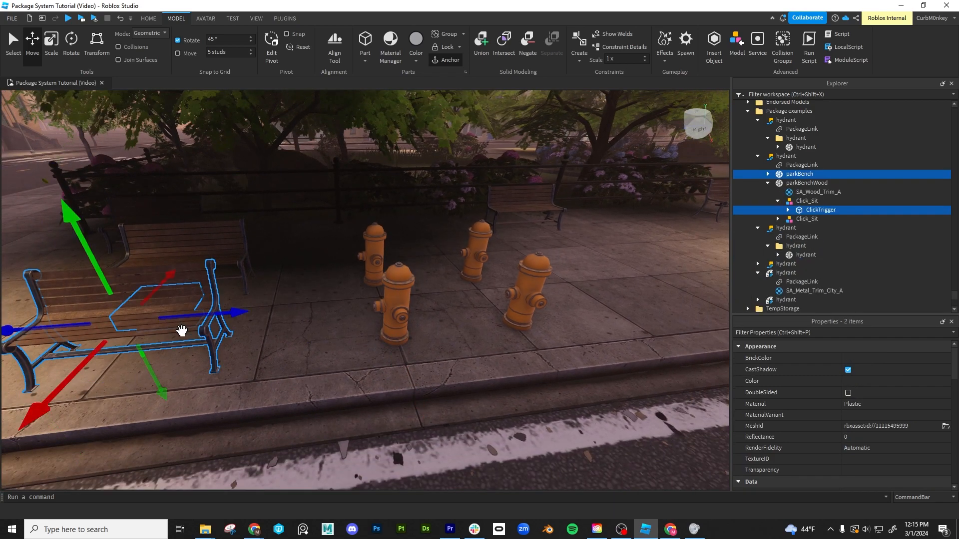
pyautogui.keyDown('ctrl'); pyautogui.click(181, 331); pyautogui.keyUp('ctrl')
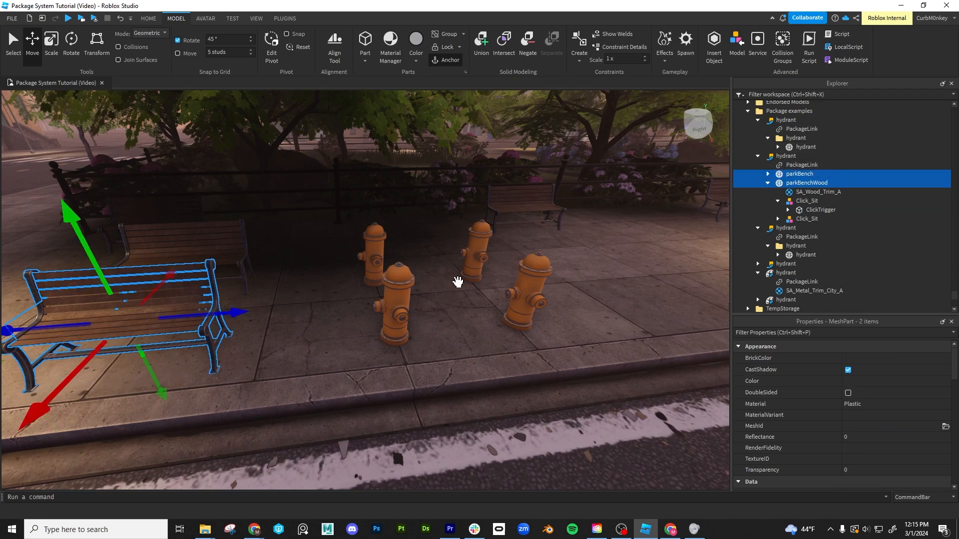
pyautogui.click(405, 295)
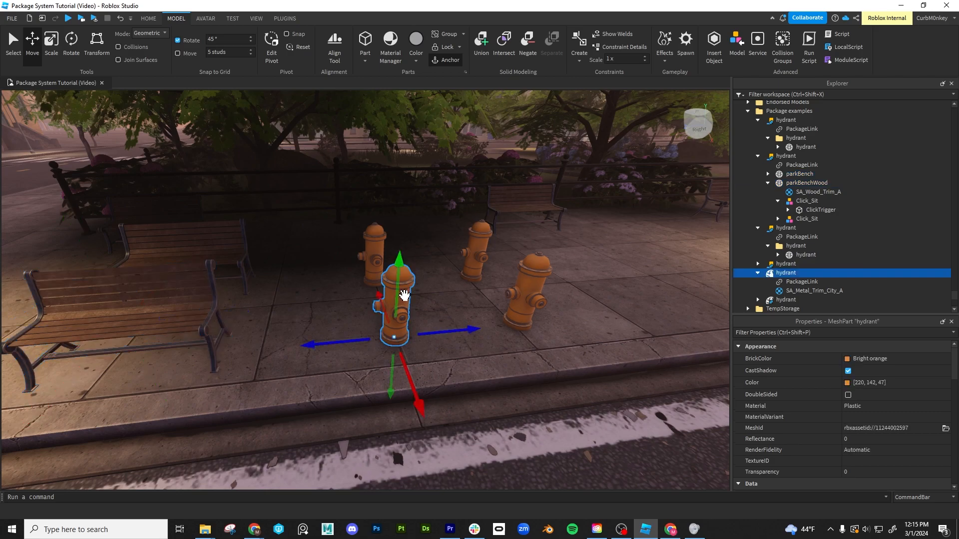
pyautogui.scroll(-1, 786, 272)
pyautogui.rightClick(786, 247)
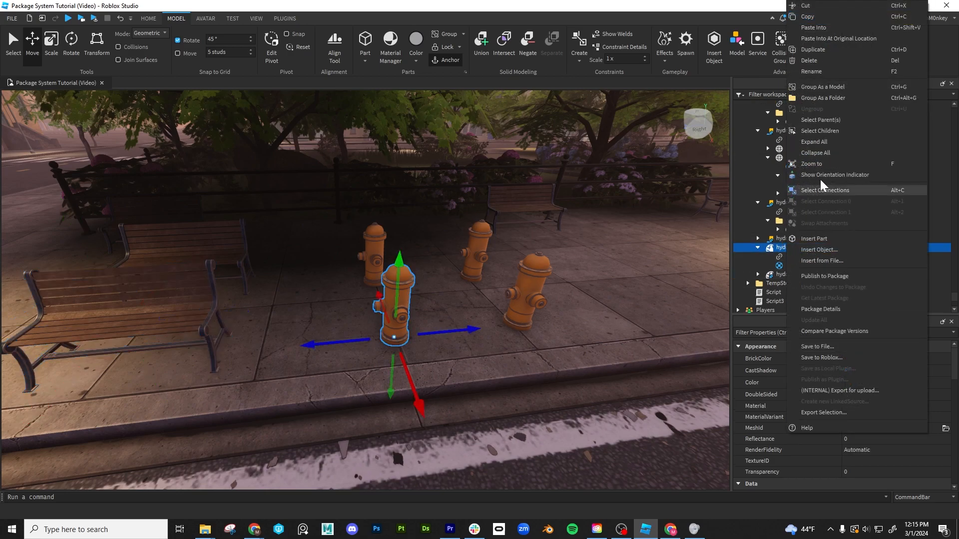
pyautogui.click(826, 38)
pyautogui.click(504, 340)
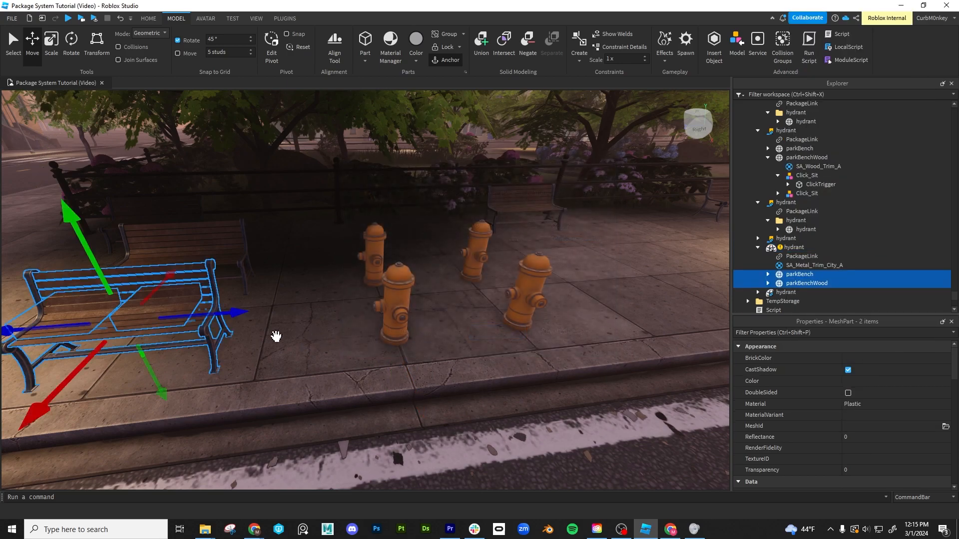
# - Move the pasted bench meshes beside the front mesh hydrant, and shift the two bench model packages farther away from it
pyautogui.moveTo(232, 314); pyautogui.dragTo(368, 308)
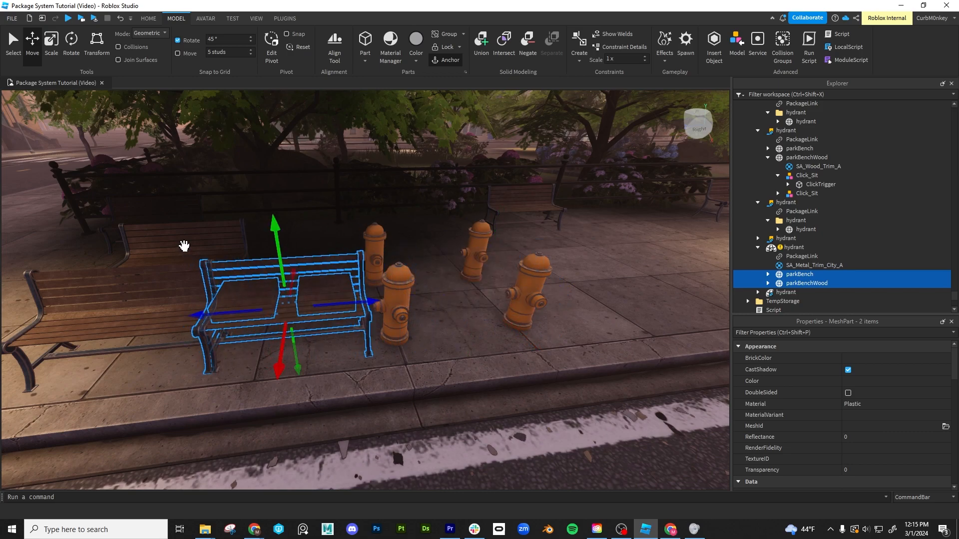
pyautogui.click(185, 246)
pyautogui.keyDown('ctrl'); pyautogui.click(52, 282); pyautogui.keyUp('ctrl')
pyautogui.moveTo(283, 285); pyautogui.dragTo(180, 280)
# - Select the modified hydrant mesh package with its bench children and publish the changes to the package
pyautogui.click(331, 283)
pyautogui.click(396, 278)
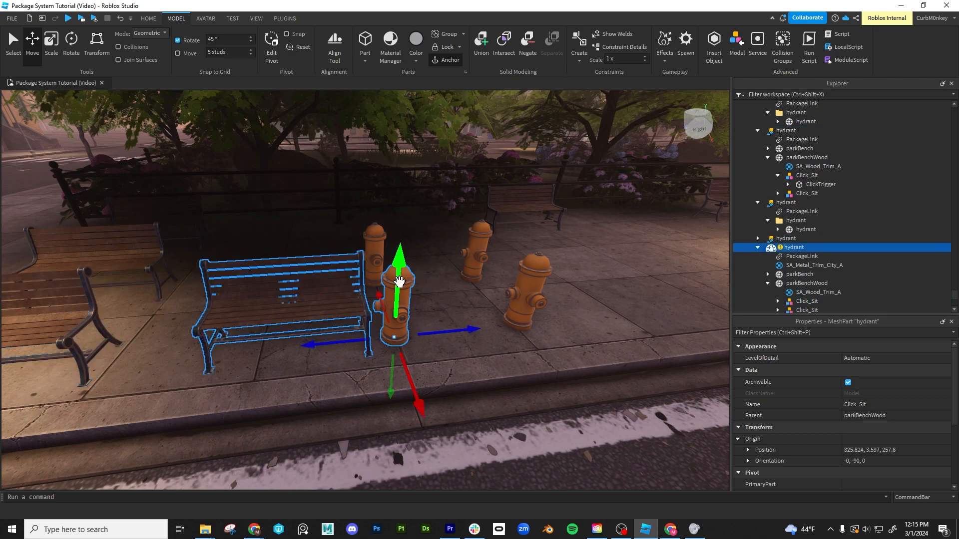
pyautogui.scroll(-2, 800, 252)
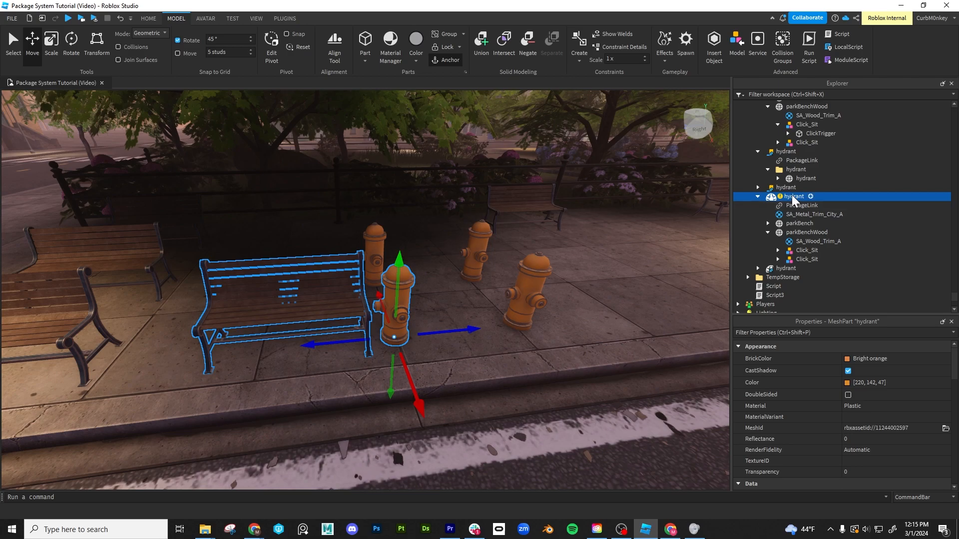
pyautogui.doubleClick(771, 196)
pyautogui.rightClick(771, 200)
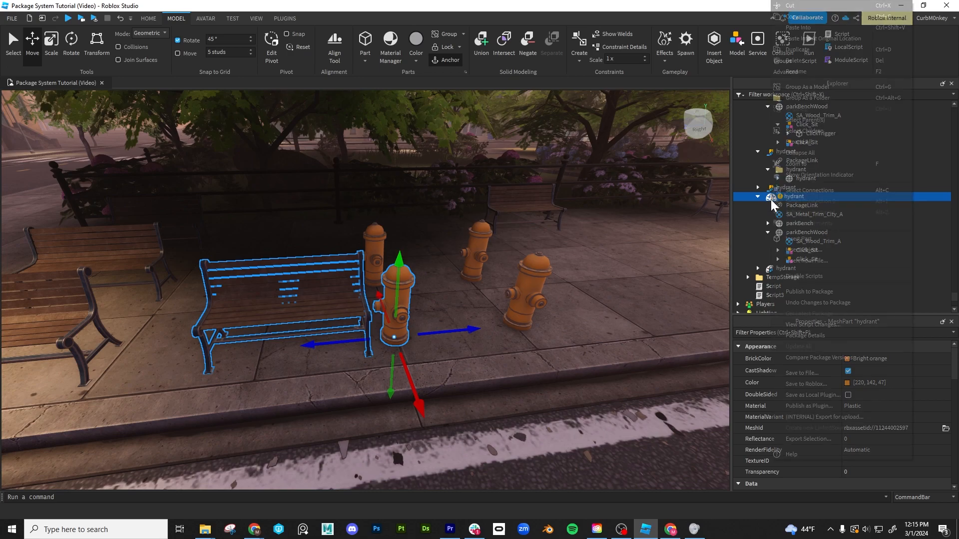
pyautogui.click(807, 292)
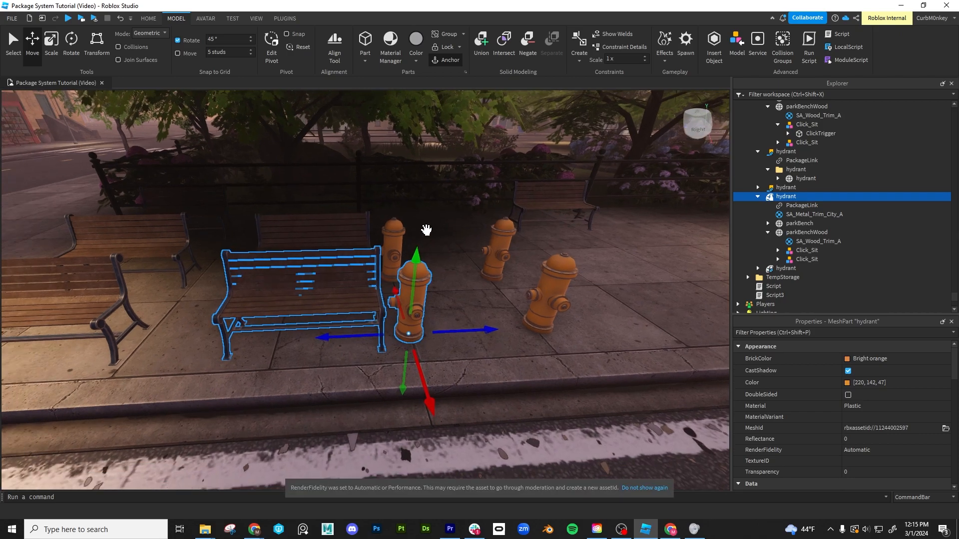
# - Try to reparent the hydrant mesh package's PackageLink to its parkBench child
pyautogui.moveTo(426, 230); pyautogui.dragTo(426, 230, button='right')
pyautogui.click(320, 248)
pyautogui.click(392, 279)
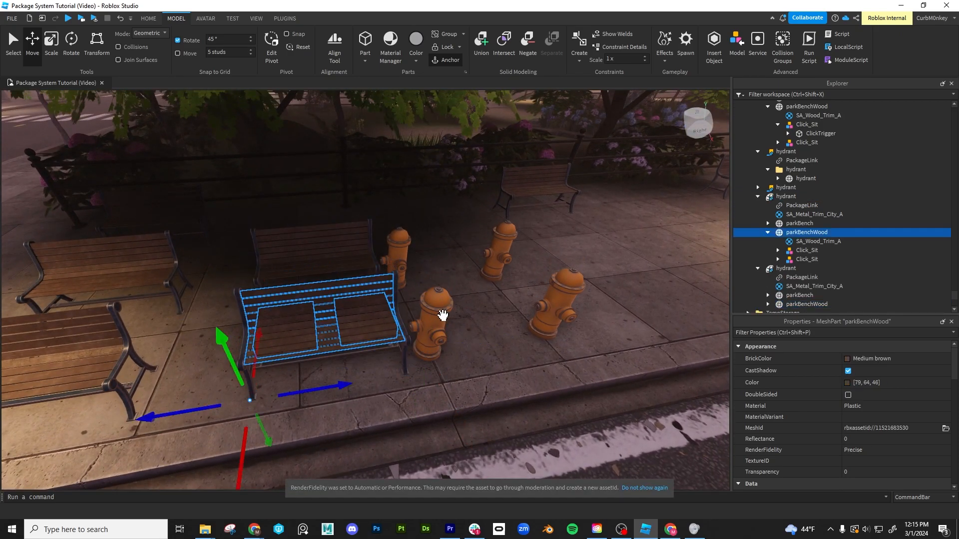
pyautogui.click(433, 306)
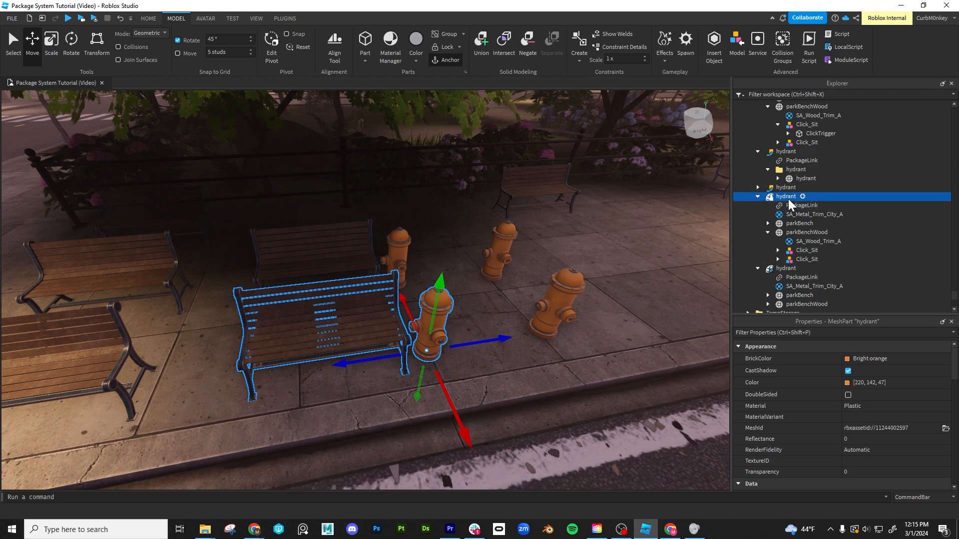
pyautogui.moveTo(792, 206); pyautogui.dragTo(805, 232)
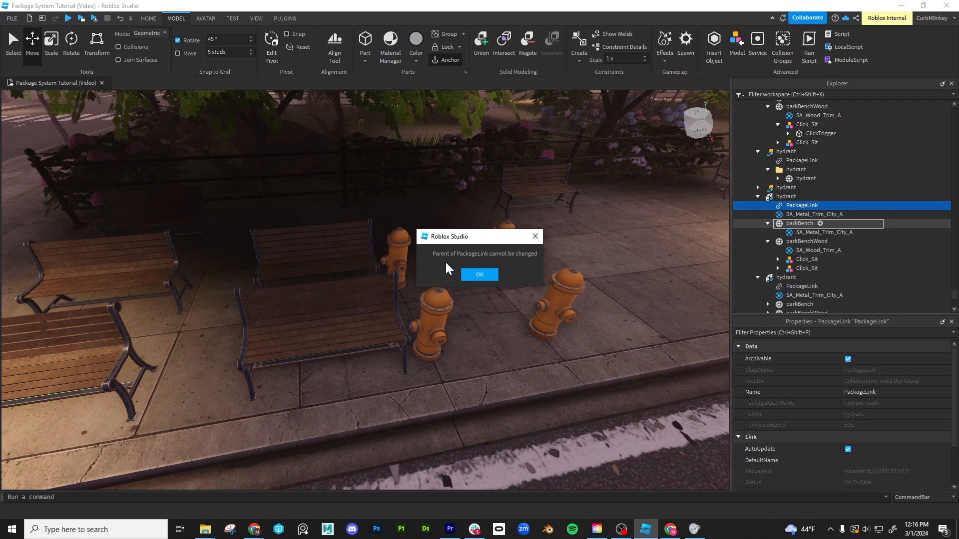
pyautogui.click(483, 275)
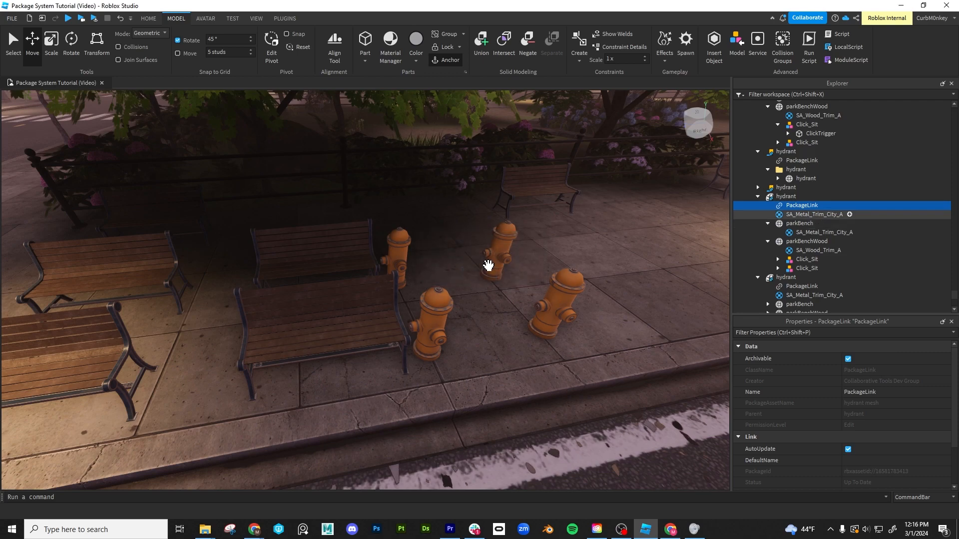
# - Select the hydrant mesh package and the front bench model package in turn to compare their structures
pyautogui.click(785, 198)
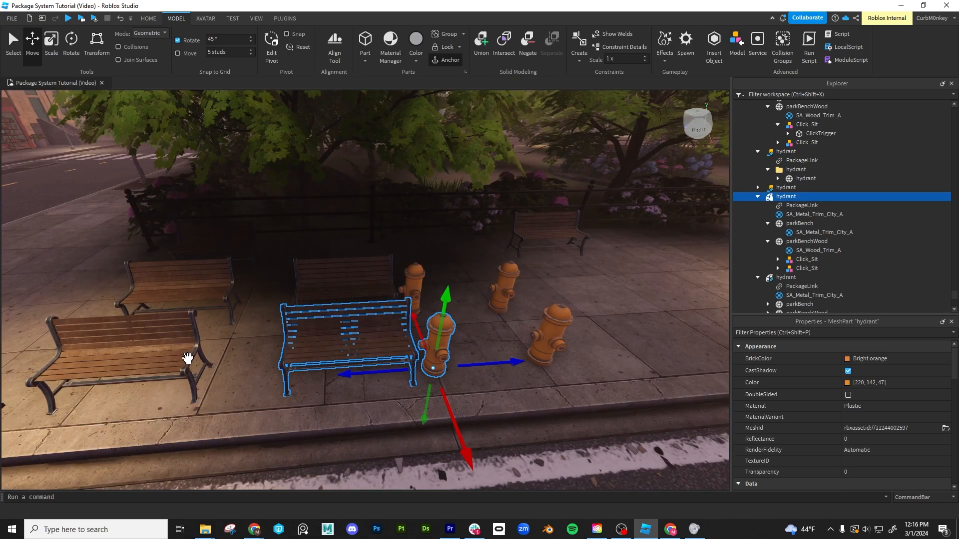
pyautogui.click(185, 356)
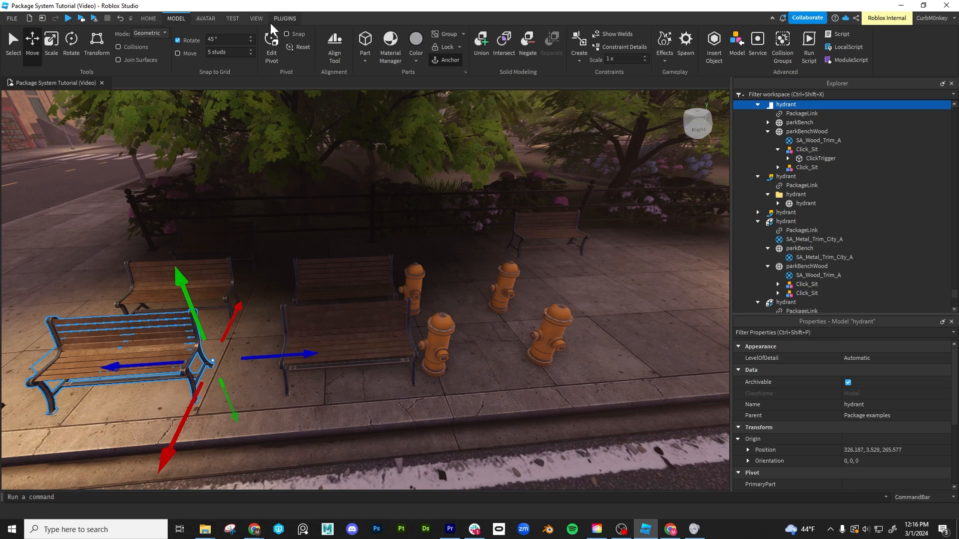
pyautogui.click(449, 331)
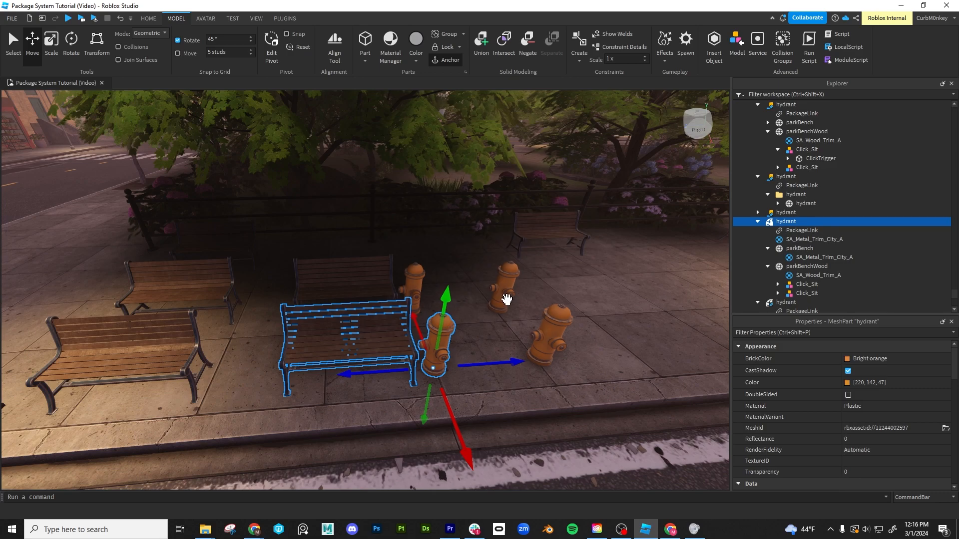
# - Select the rear and front hydrant mesh packages and the front bench model package in turn to compare their hierarchies
pyautogui.click(415, 273)
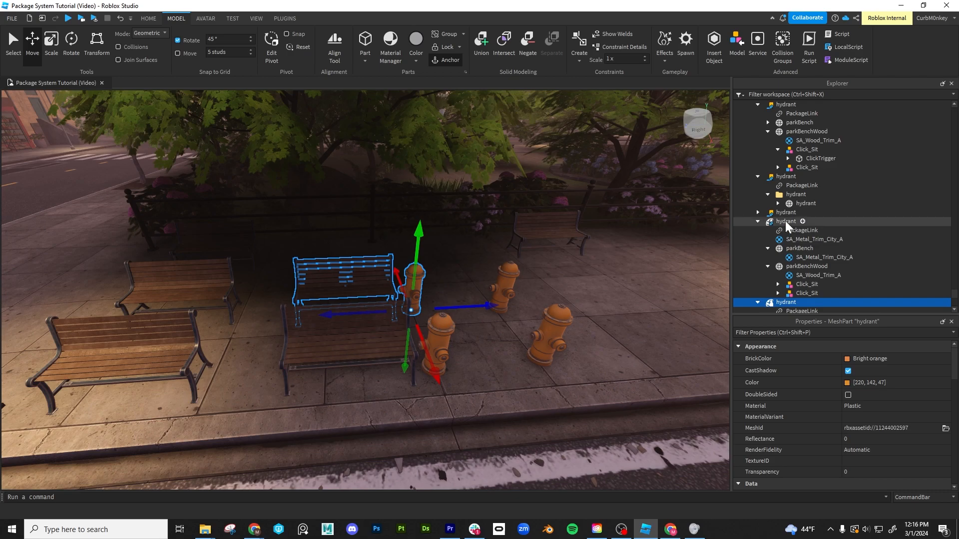
pyautogui.scroll(-2, 785, 200)
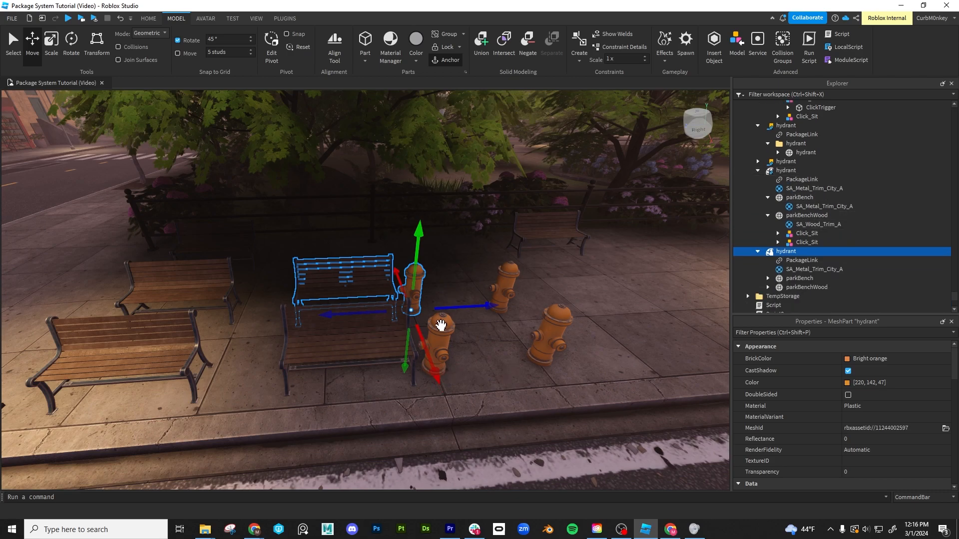
pyautogui.click(438, 325)
pyautogui.click(186, 348)
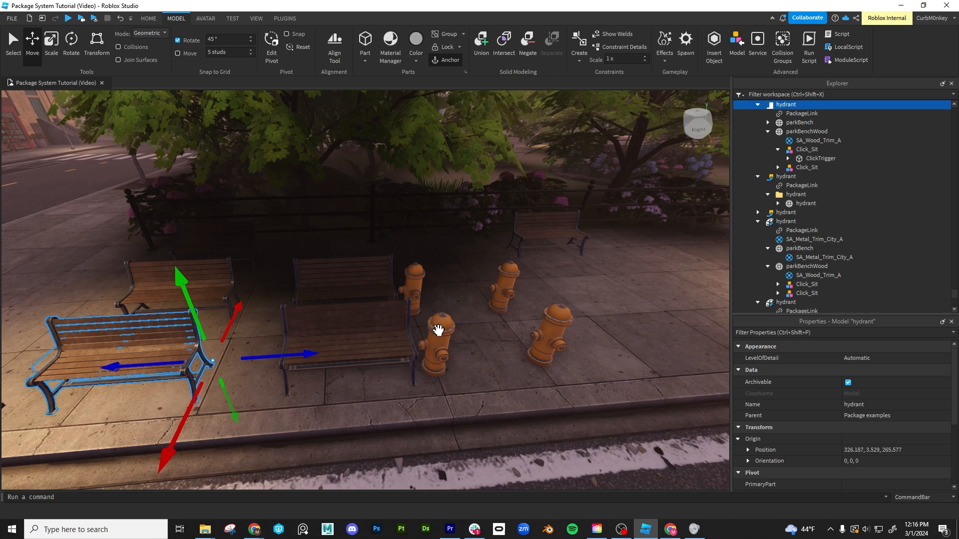
pyautogui.click(439, 329)
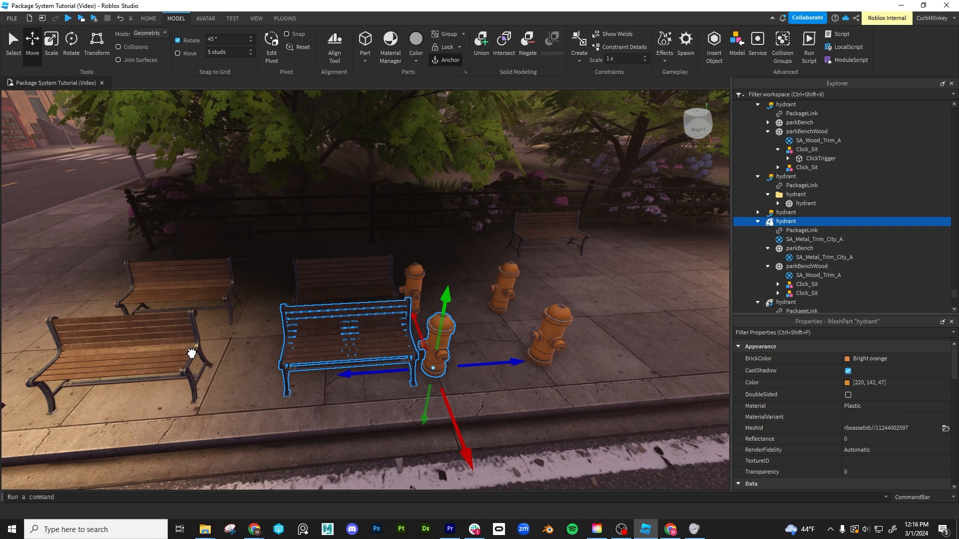
# - Replace the front hydrant mesh package and its bench children with the front bench model package using ReplaceObjs
pyautogui.keyDown('ctrl'); pyautogui.click(192, 353); pyautogui.keyUp('ctrl')
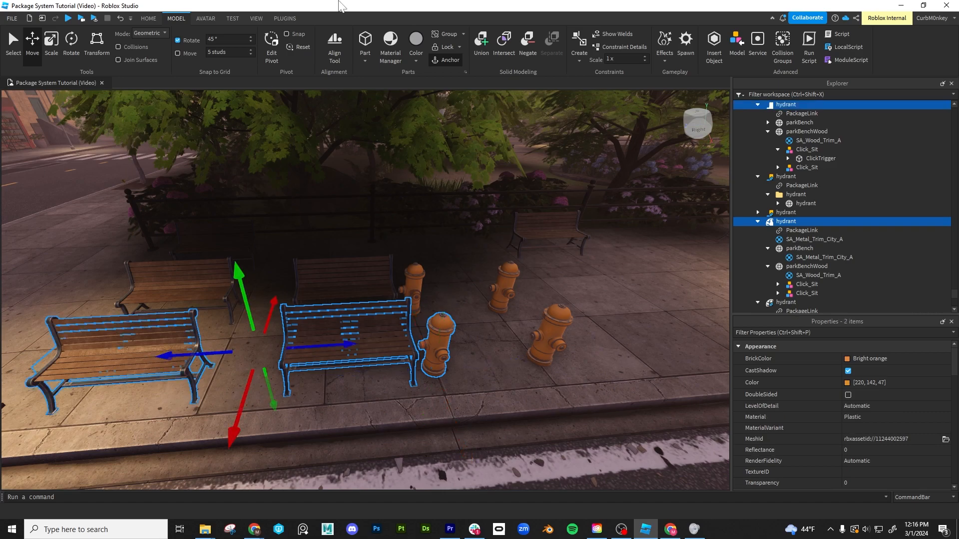
pyautogui.click(280, 16)
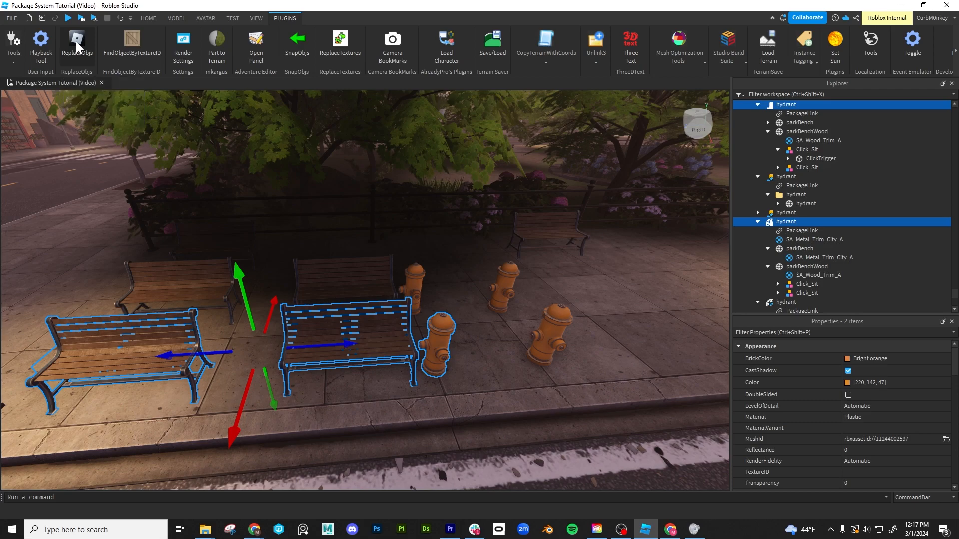
pyautogui.click(474, 349)
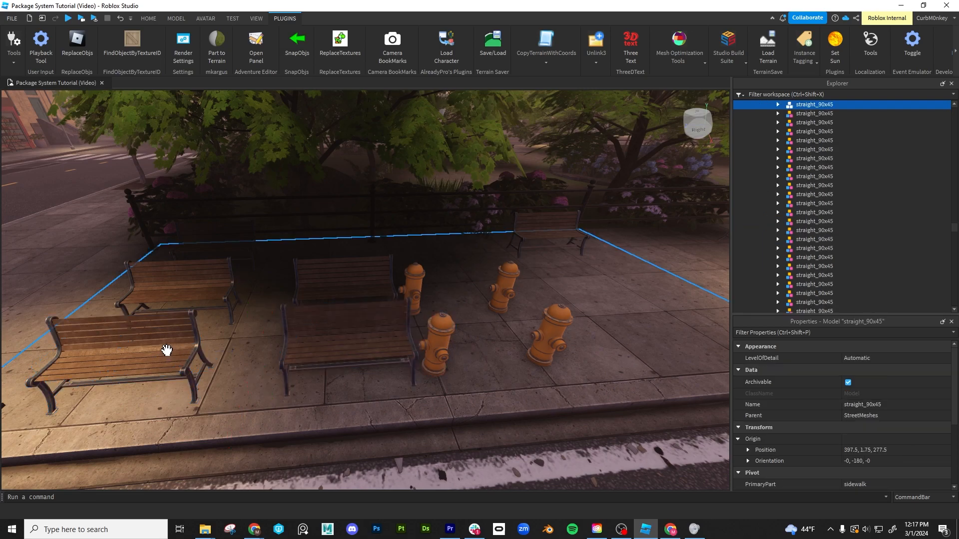
pyautogui.click(359, 341)
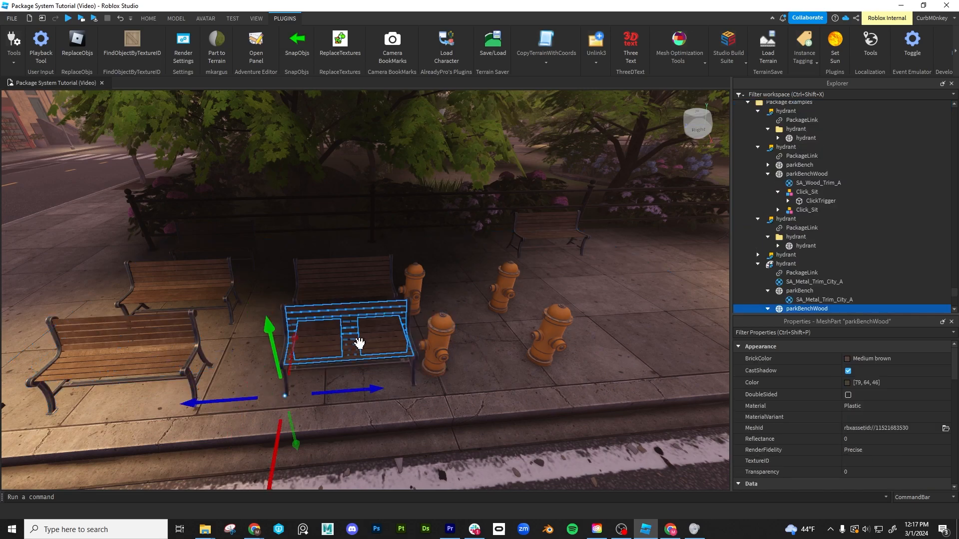
pyautogui.keyDown('ctrl'); pyautogui.click(192, 319); pyautogui.keyUp('ctrl')
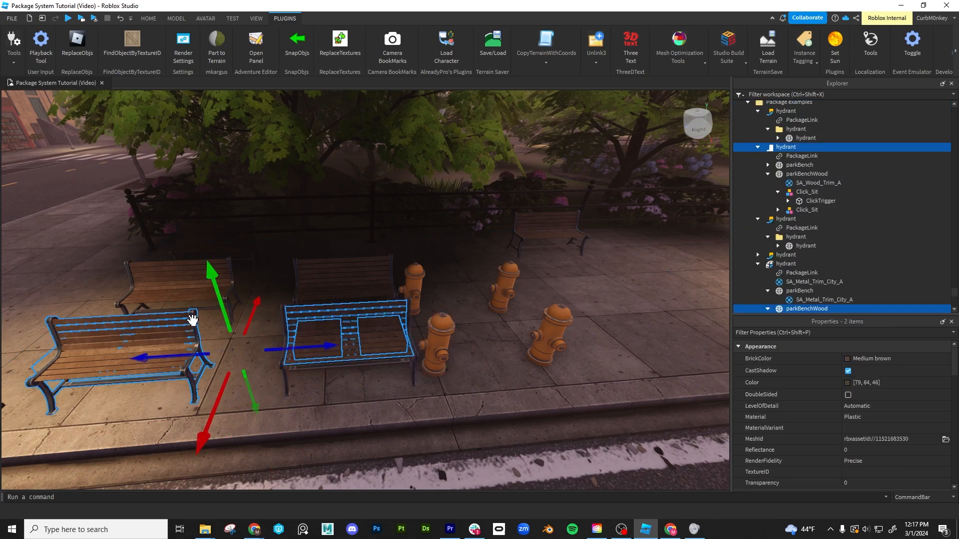
pyautogui.click(493, 344)
pyautogui.click(442, 330)
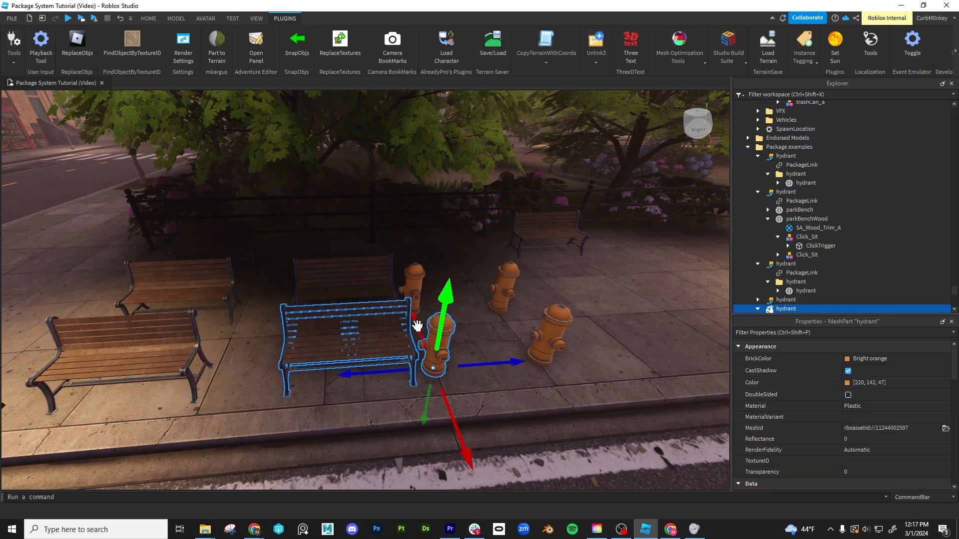
pyautogui.keyDown('ctrl'); pyautogui.click(191, 314); pyautogui.keyUp('ctrl')
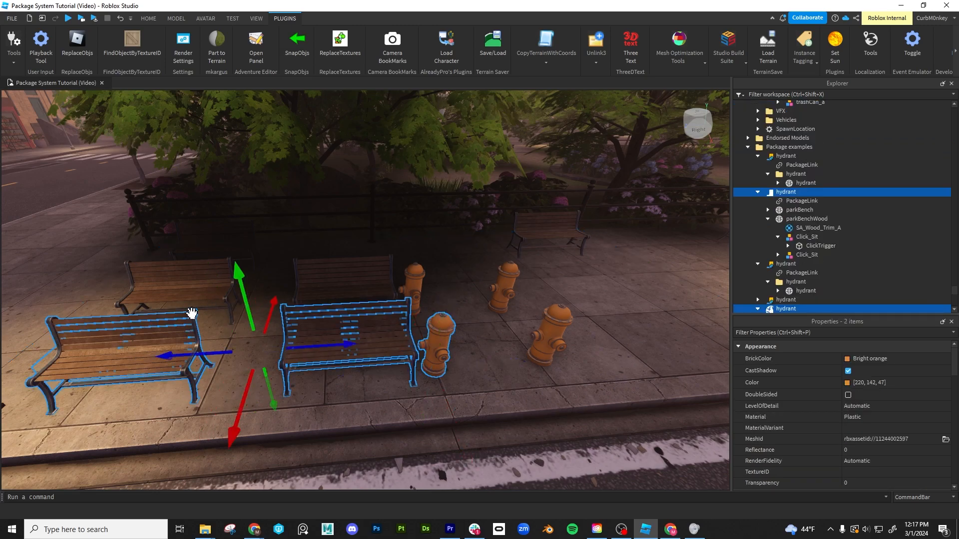
pyautogui.click(78, 44)
# - Inspect the replacement bench model and undo the replacement
pyautogui.click(257, 368)
pyautogui.click(313, 342)
pyautogui.moveTo(313, 343); pyautogui.dragTo(314, 343, button='right')
pyautogui.moveTo(465, 273); pyautogui.dragTo(467, 216)
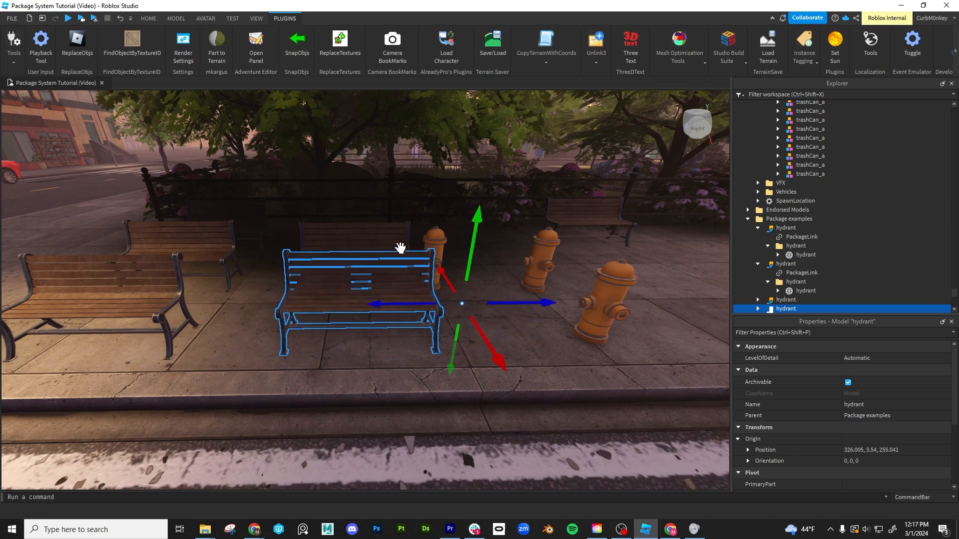
pyautogui.hotkey('ctrl', 'z')
pyautogui.hotkey('ctrl', 'z')
# - Replace both hydrant mesh packages with the front bench model package using ReplaceObjs, and inspect the new copies
pyautogui.click(452, 241)
pyautogui.click(434, 238)
pyautogui.keyDown('shift'); pyautogui.click(473, 267); pyautogui.keyUp('shift')
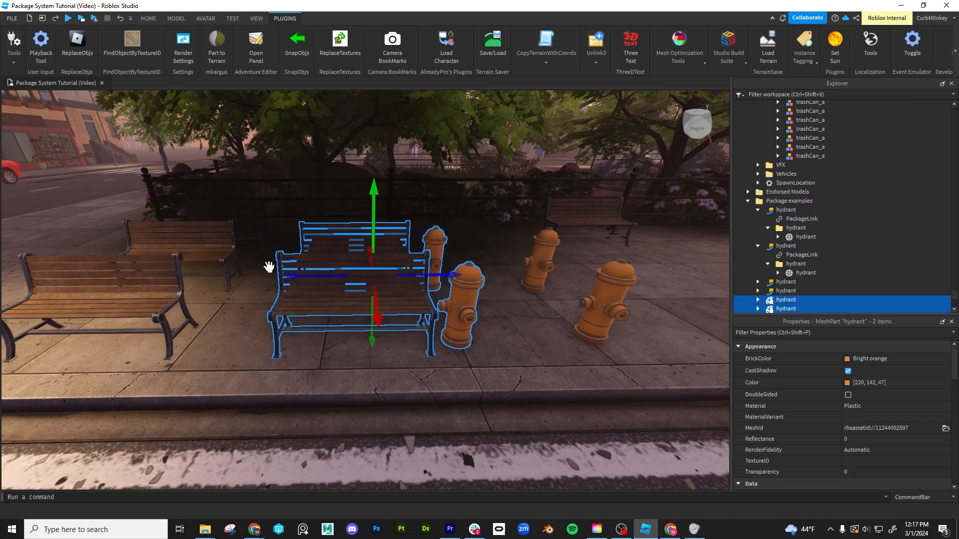
pyautogui.keyDown('shift'); pyautogui.click(178, 262); pyautogui.keyUp('shift')
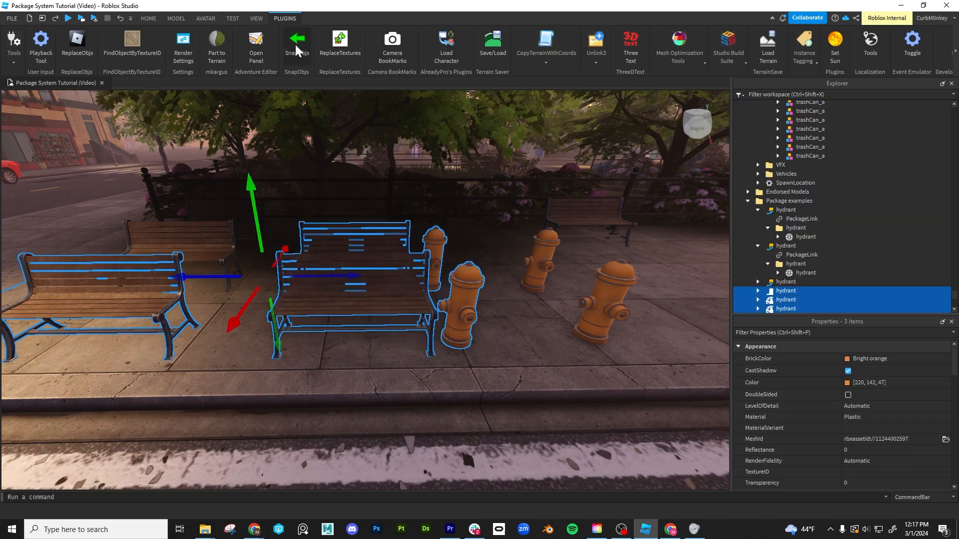
pyautogui.click(80, 42)
pyautogui.click(406, 270)
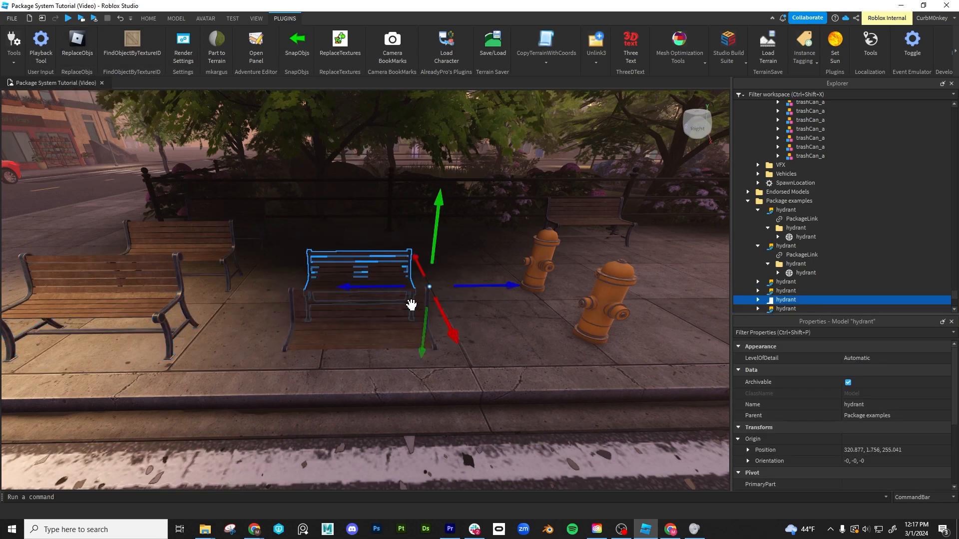
pyautogui.keyDown('ctrl'); pyautogui.click(291, 304); pyautogui.keyUp('ctrl')
pyautogui.moveTo(356, 247); pyautogui.dragTo(351, 210)
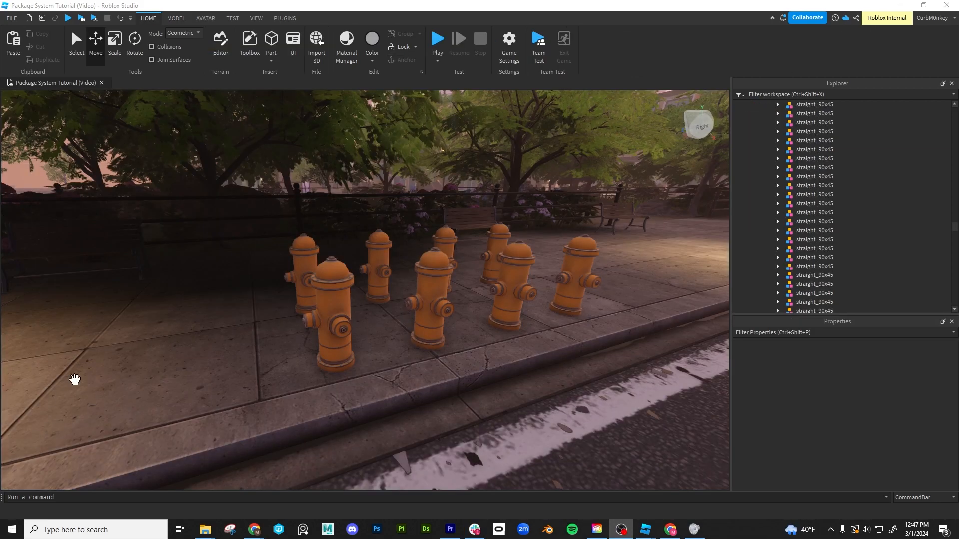
# - Insert a Part into the front hydrant model package
pyautogui.click(332, 290)
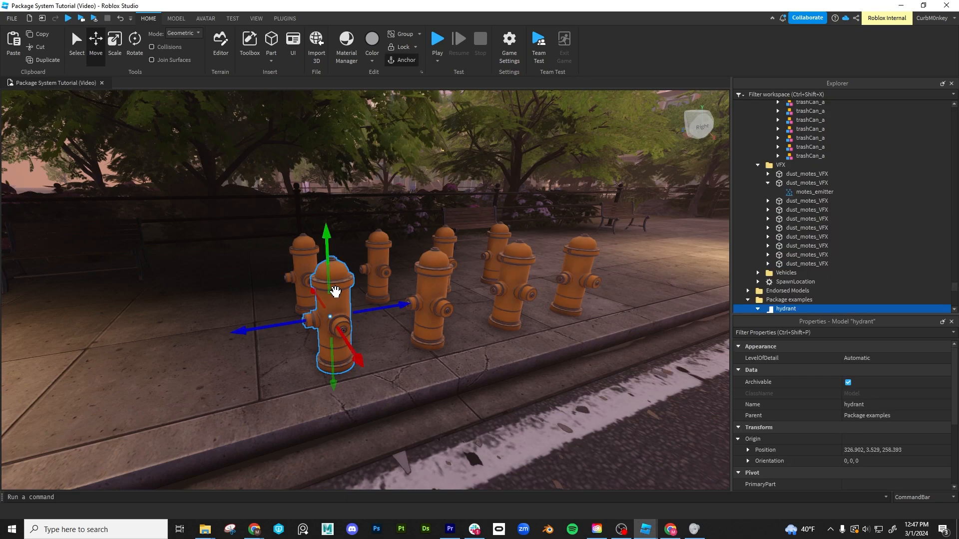
pyautogui.scroll(-1, 817, 267)
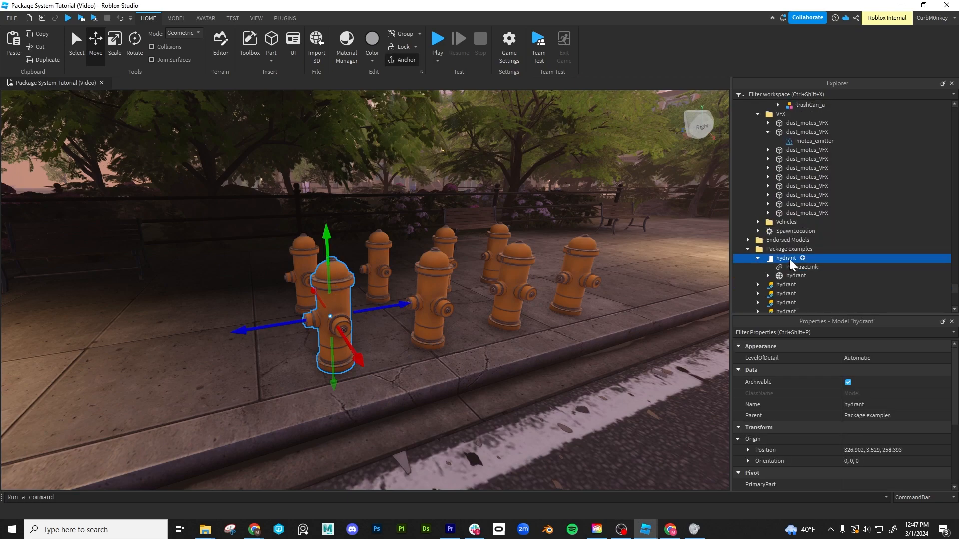
pyautogui.rightClick(790, 258)
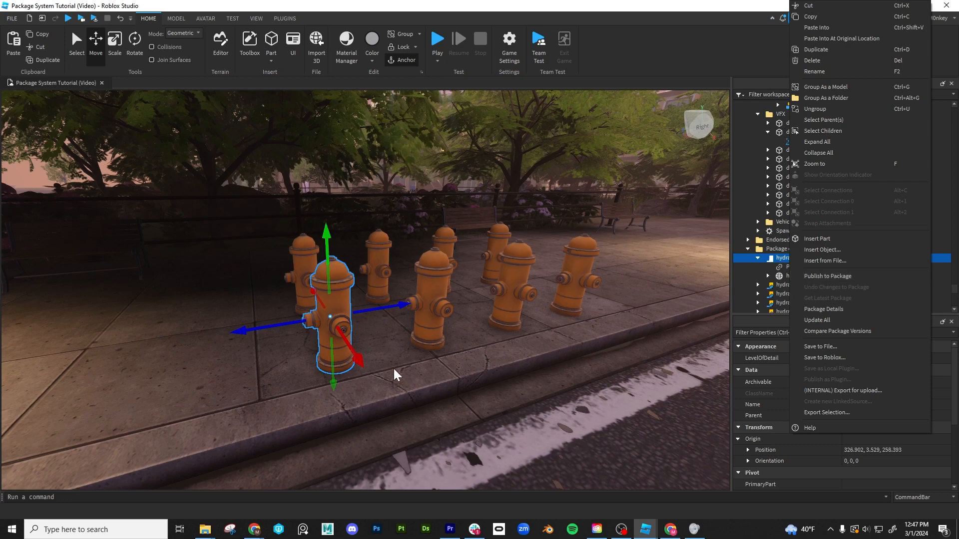
pyautogui.click(784, 276)
pyautogui.click(803, 259)
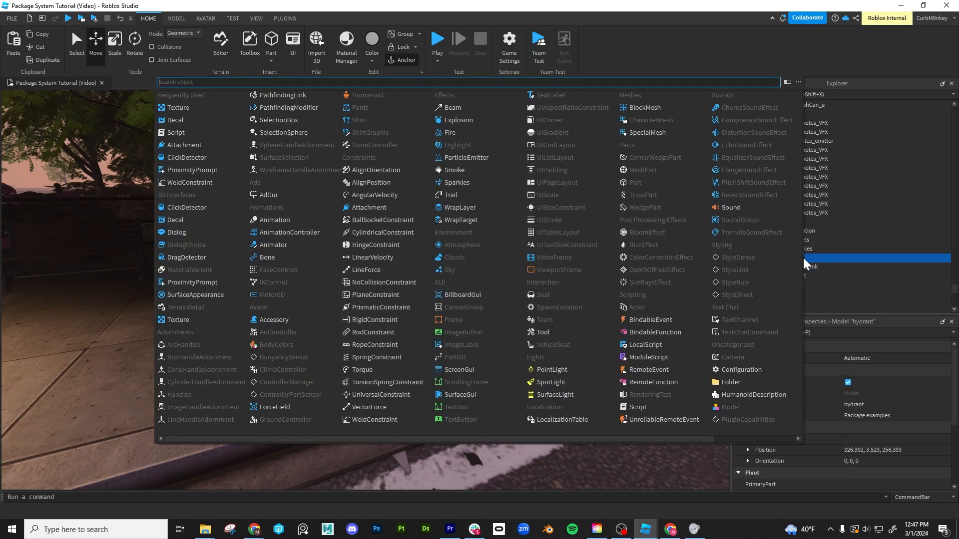
pyautogui.write('part')
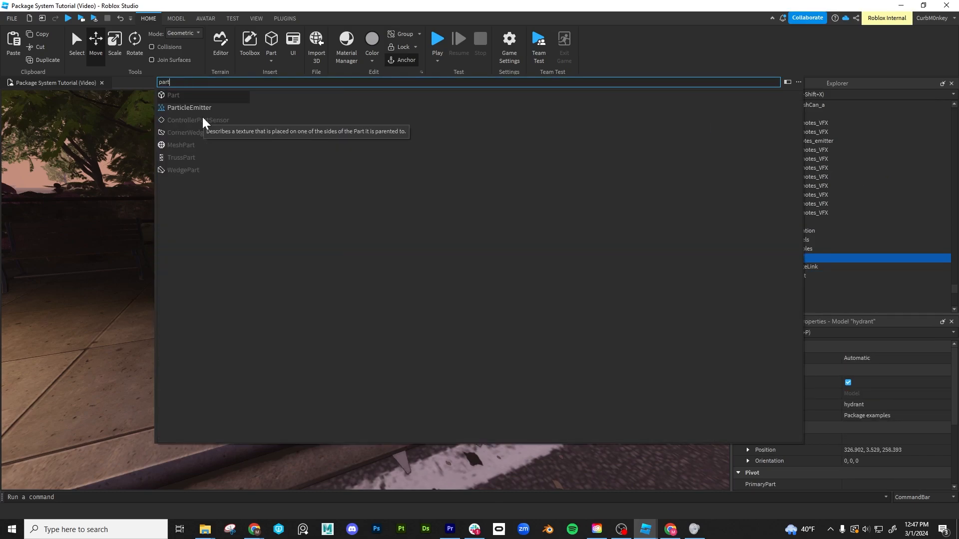
pyautogui.press('Return')
pyautogui.click(491, 330)
pyautogui.click(491, 337)
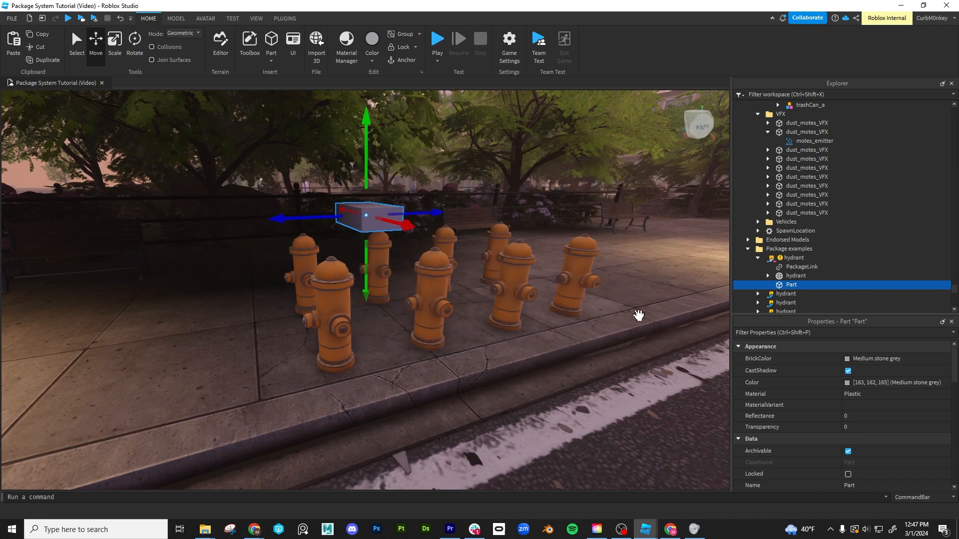
# - Move the new Part onto the front hydrant's upper body and resize it to about 1.289 × 1 × 1.442 studs
pyautogui.scroll(2, 326, 218)
pyautogui.moveTo(329, 238); pyautogui.dragTo(298, 240)
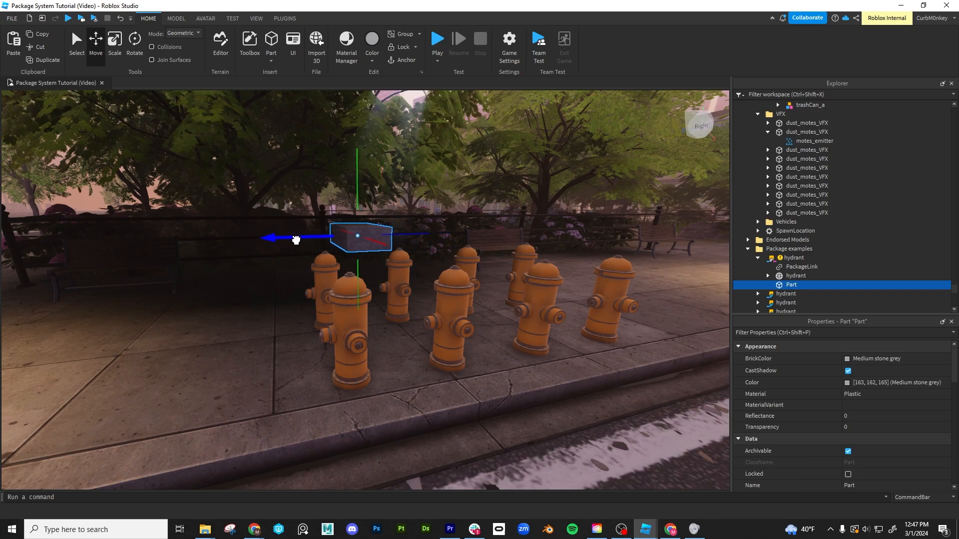
pyautogui.moveTo(358, 189); pyautogui.dragTo(358, 221)
pyautogui.moveTo(385, 287); pyautogui.dragTo(442, 334)
pyautogui.moveTo(331, 310); pyautogui.dragTo(278, 317)
pyautogui.hotkey('ctrl', '3')
pyautogui.moveTo(377, 340); pyautogui.dragTo(309, 313)
pyautogui.moveTo(402, 302); pyautogui.dragTo(398, 301)
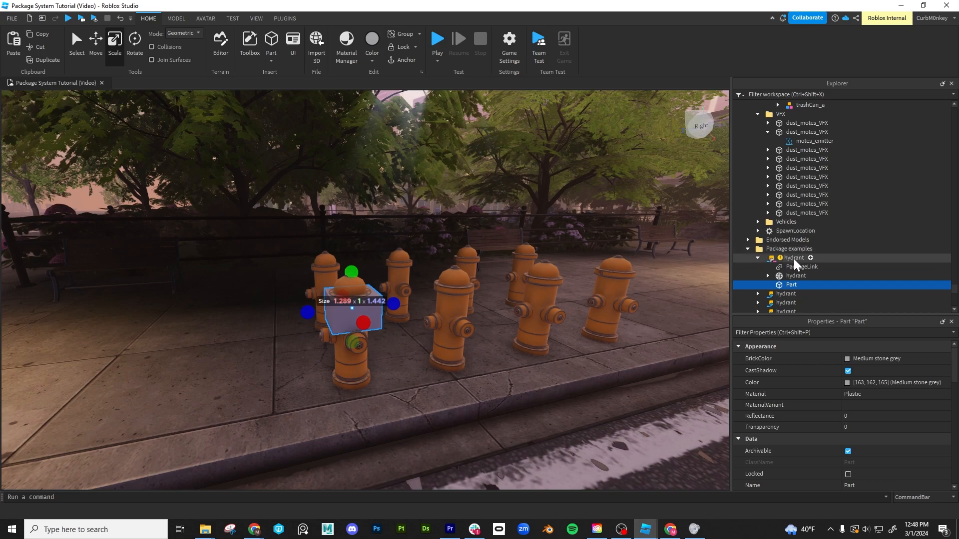
# - Select the modified front hydrant package and examine its available package options
pyautogui.click(794, 259)
pyautogui.rightClick(794, 263)
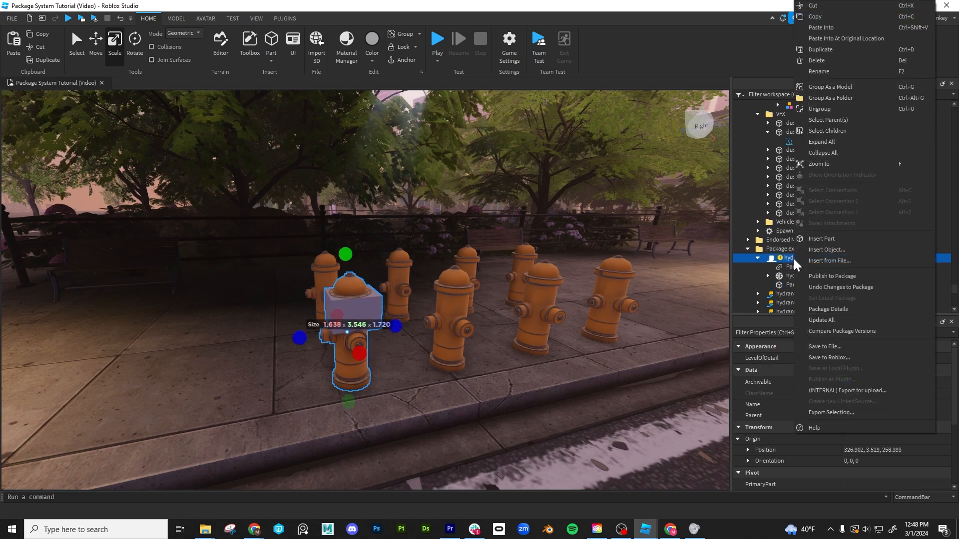
pyautogui.moveTo(506, 301); pyautogui.dragTo(506, 300, button='right')
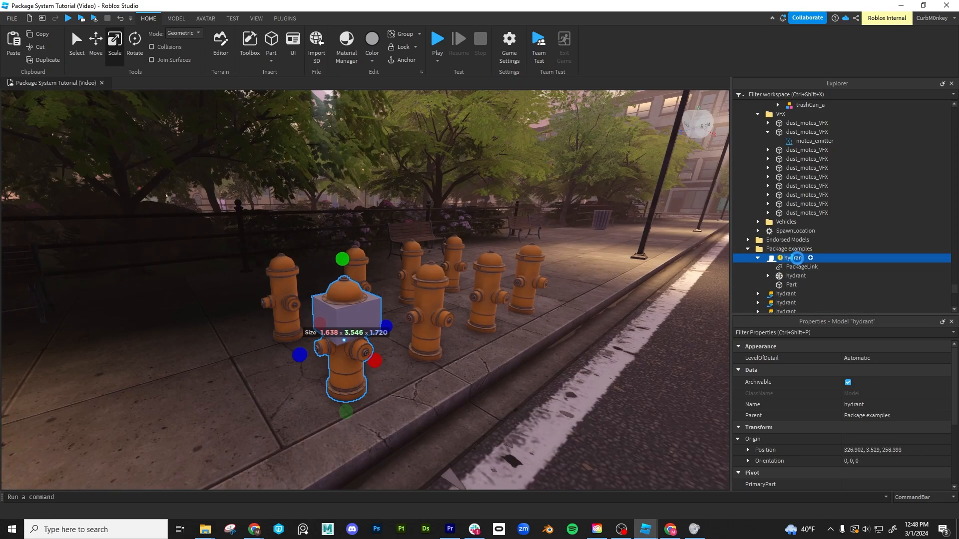
pyautogui.click(514, 378)
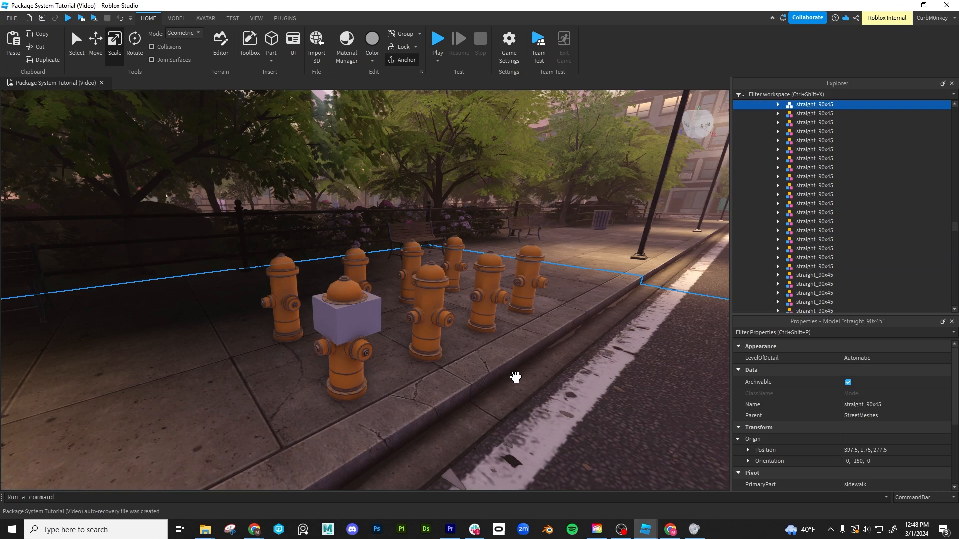
pyautogui.click(339, 288)
pyautogui.moveTo(351, 296); pyautogui.dragTo(352, 297, button='right')
pyautogui.press('a')
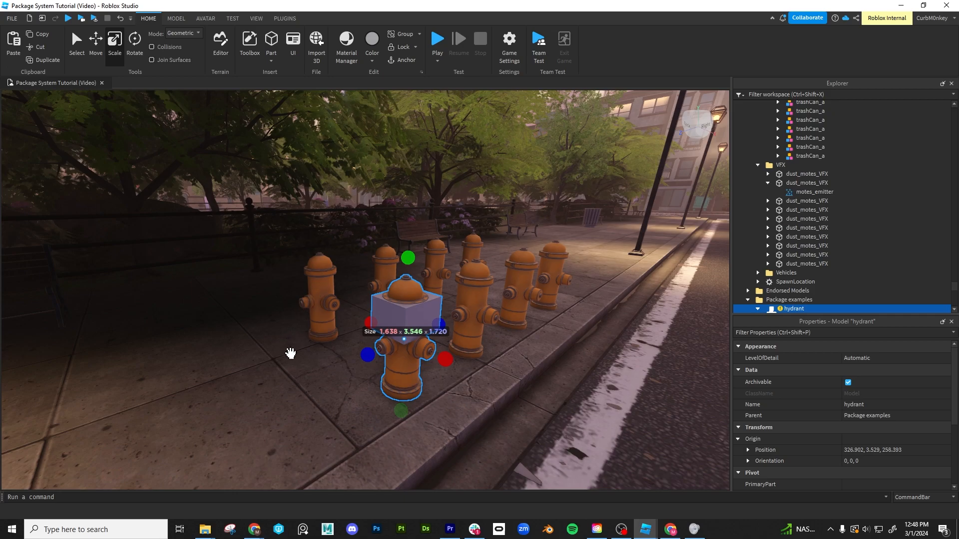
# - Select the unmodified hydrant behind and the modified front hydrant in turn to compare their package status and contents
pyautogui.click(290, 353)
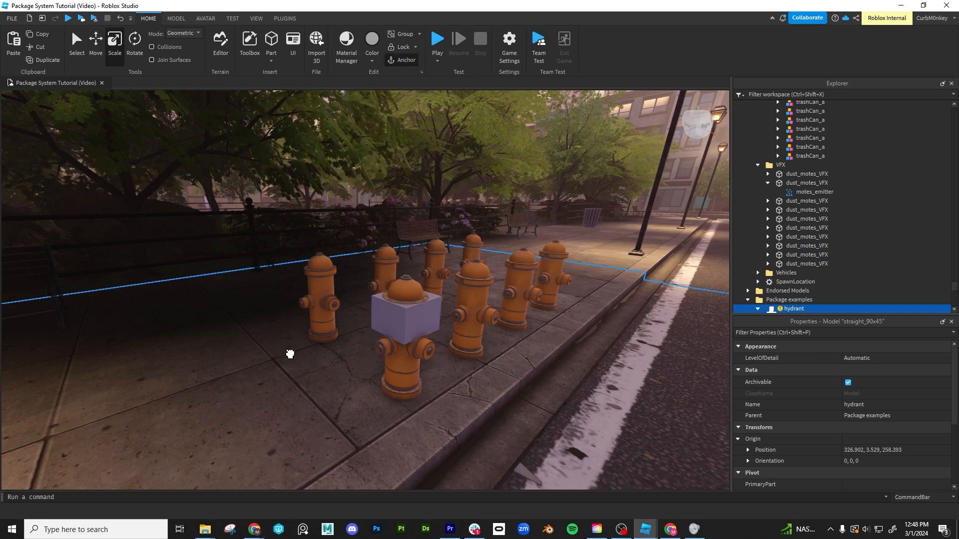
pyautogui.click(323, 269)
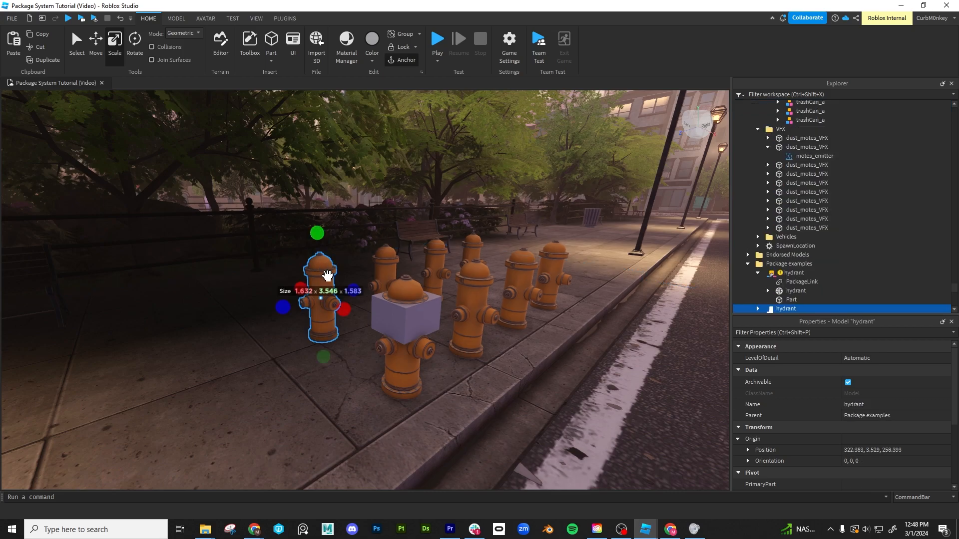
pyautogui.moveTo(327, 273); pyautogui.dragTo(326, 274, button='right')
pyautogui.click(424, 305)
pyautogui.scroll(-2, 829, 264)
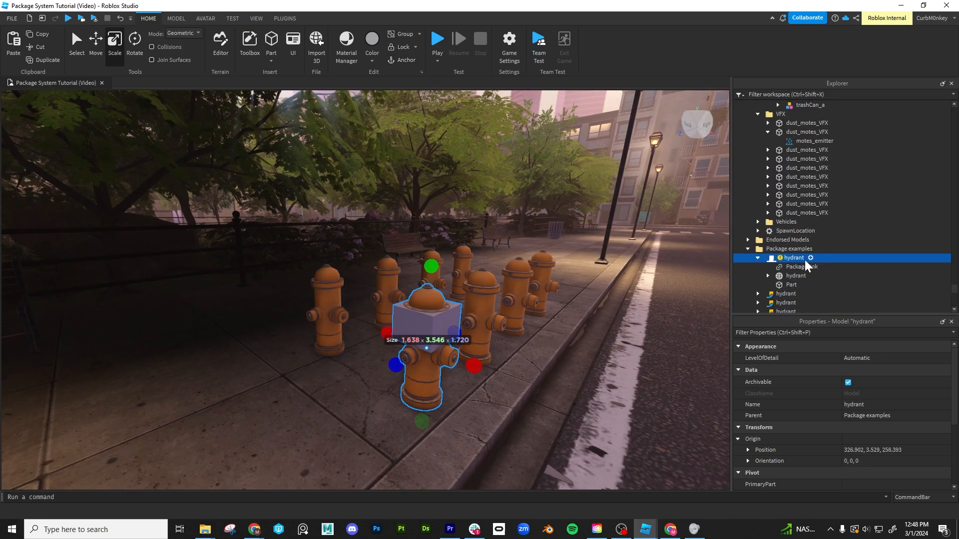
pyautogui.scroll(-1, 795, 243)
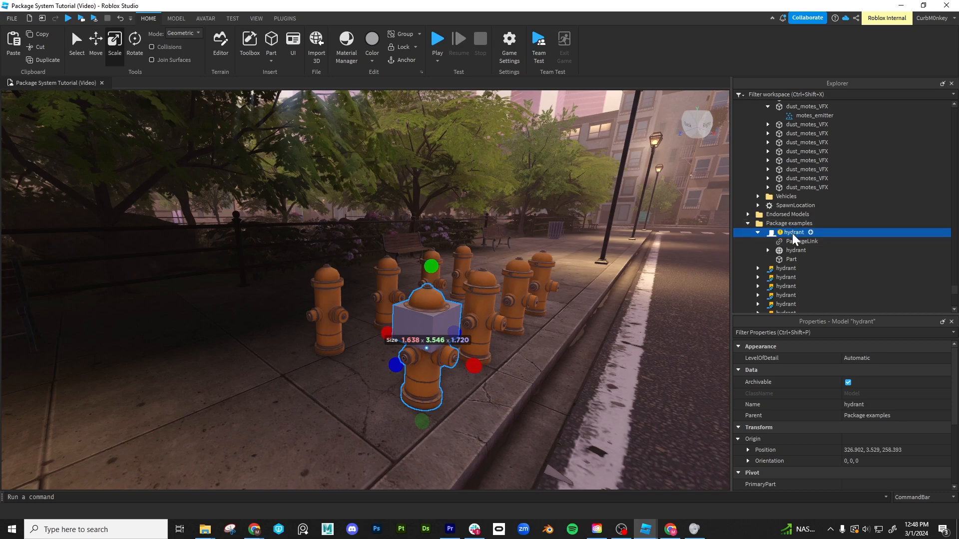
pyautogui.click(332, 330)
pyautogui.click(409, 319)
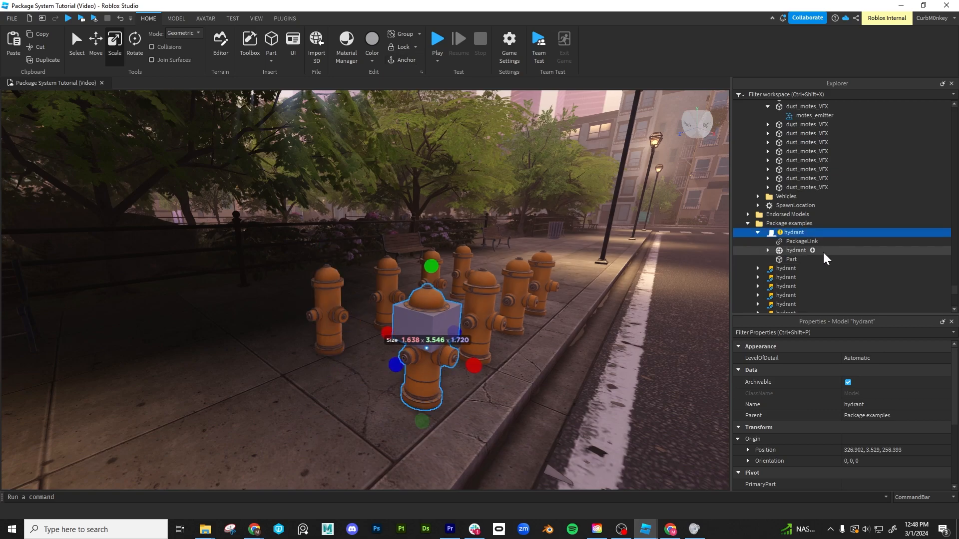
# - Delete the Part from the front hydrant package and select the package again
pyautogui.click(791, 260)
pyautogui.press('Delete')
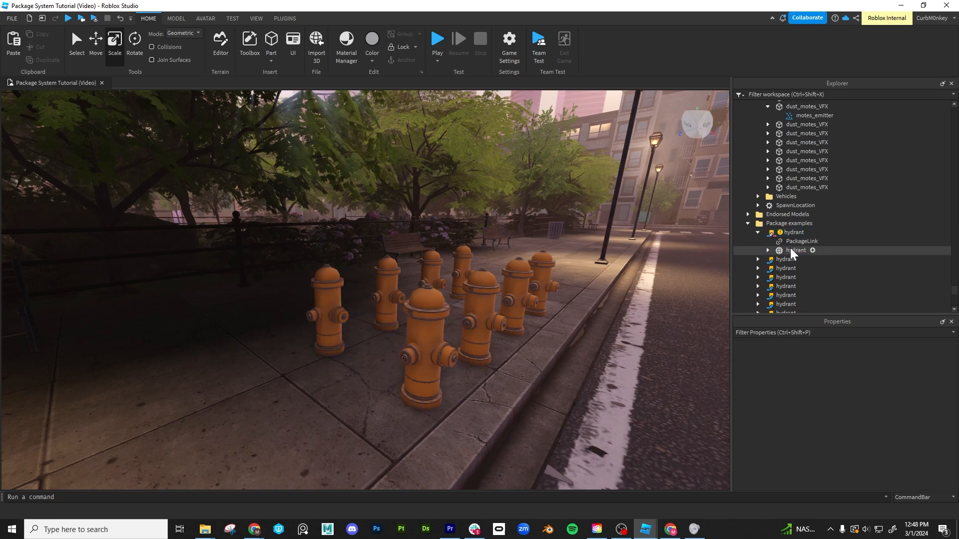
pyautogui.click(795, 234)
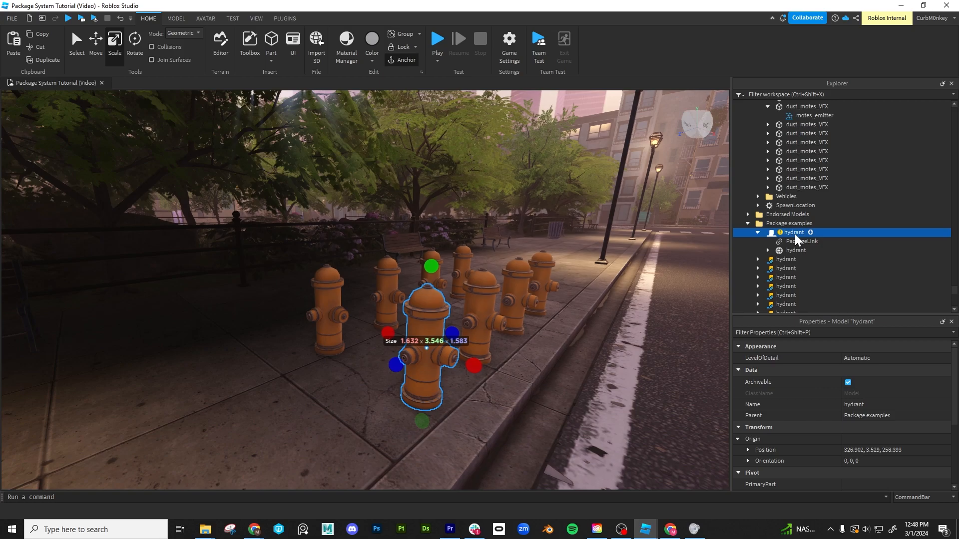
# - Undo the changes to the front hydrant package and examine the link properties of its PackageLink
pyautogui.moveTo(654, 369); pyautogui.dragTo(655, 368, button='right')
pyautogui.press('d')
pyautogui.rightClick(795, 234)
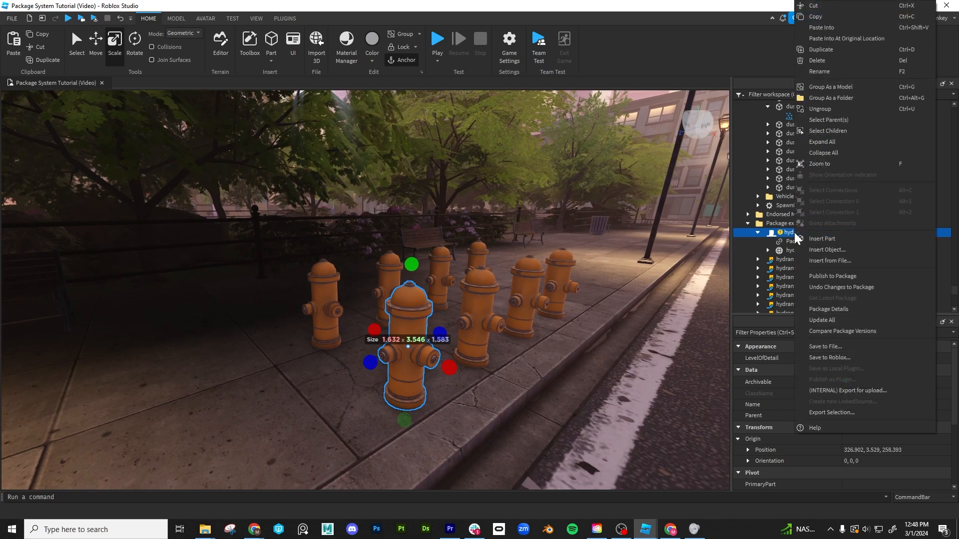
pyautogui.click(841, 288)
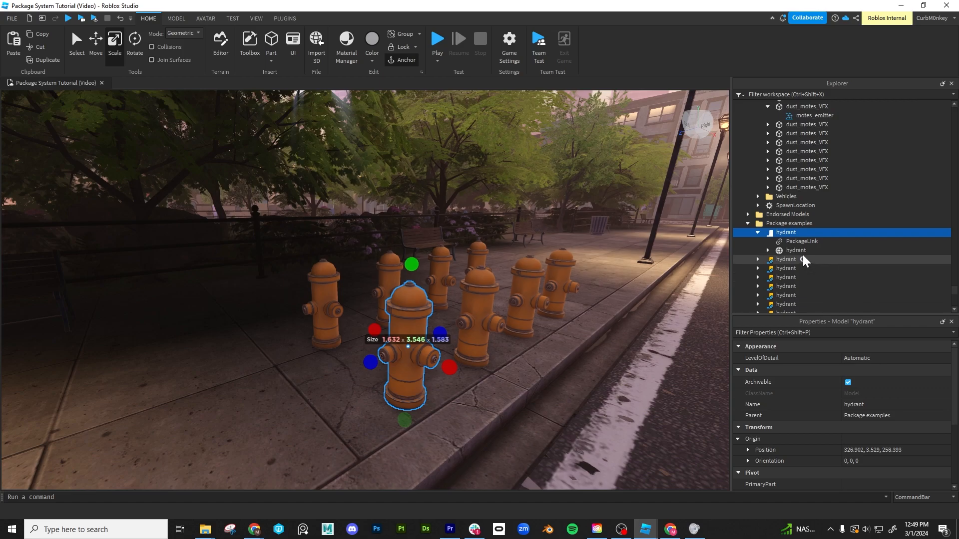
pyautogui.click(802, 241)
pyautogui.scroll(-3, 869, 449)
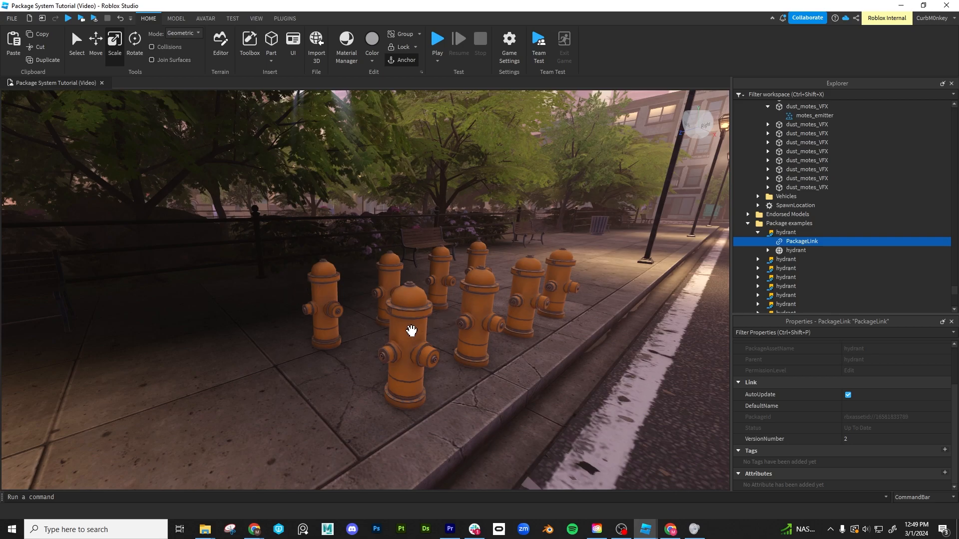
# - Duplicate the mesh inside the front hydrant package, accept the modification, delete the original mesh and reselect the package
pyautogui.click(411, 331)
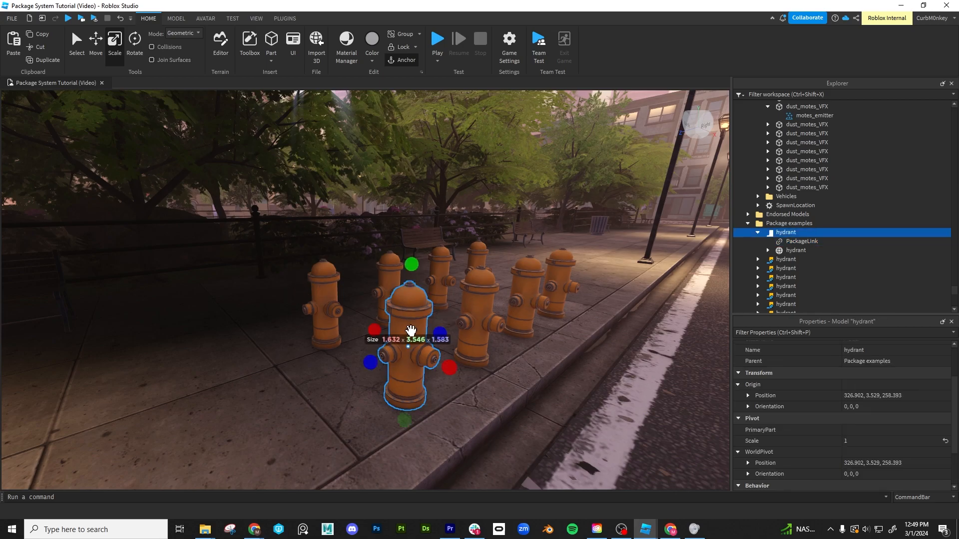
pyautogui.click(799, 251)
pyautogui.hotkey('ctrl', 'd')
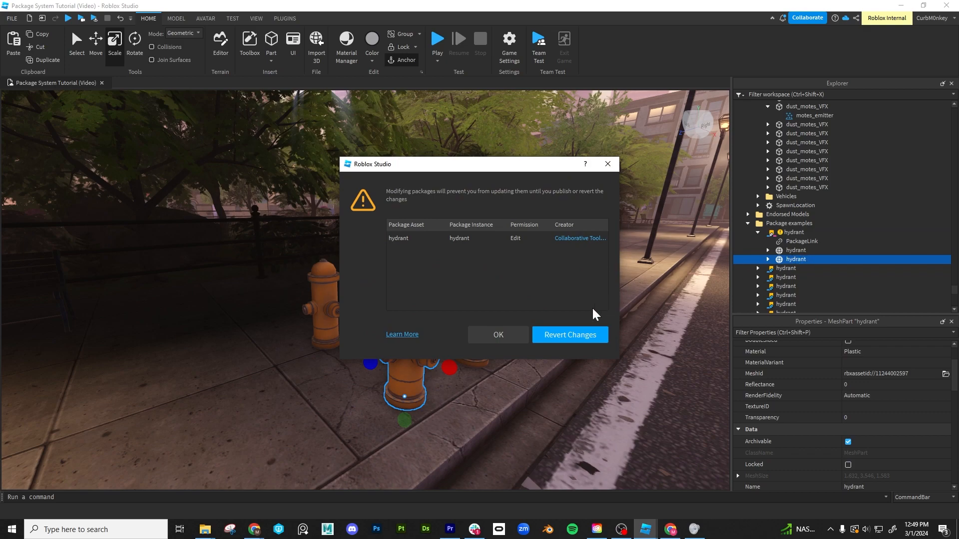
pyautogui.click(499, 337)
pyautogui.click(789, 251)
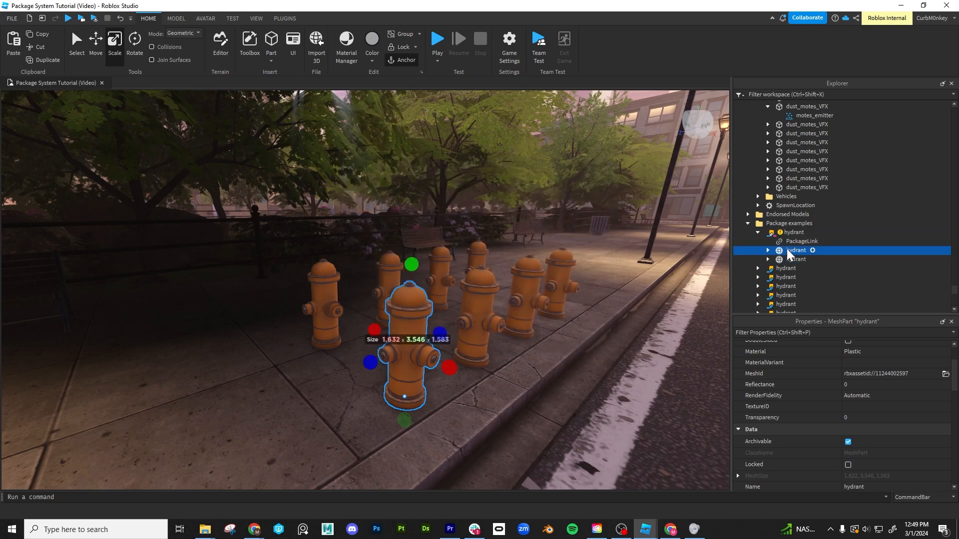
pyautogui.press('Delete')
pyautogui.click(794, 233)
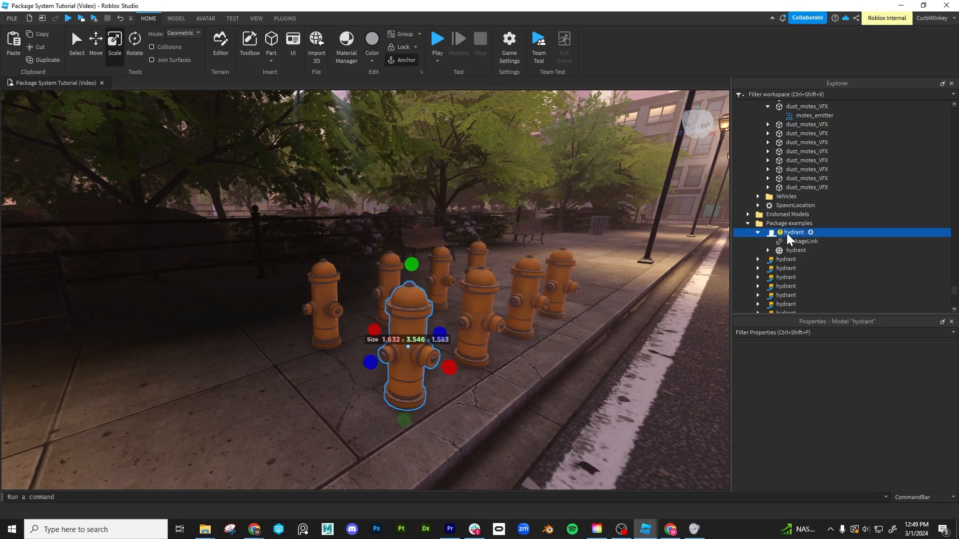
# - Insert a Part into the hydrant package behind the front one and accept modifying the package
pyautogui.click(323, 281)
pyautogui.press('f')
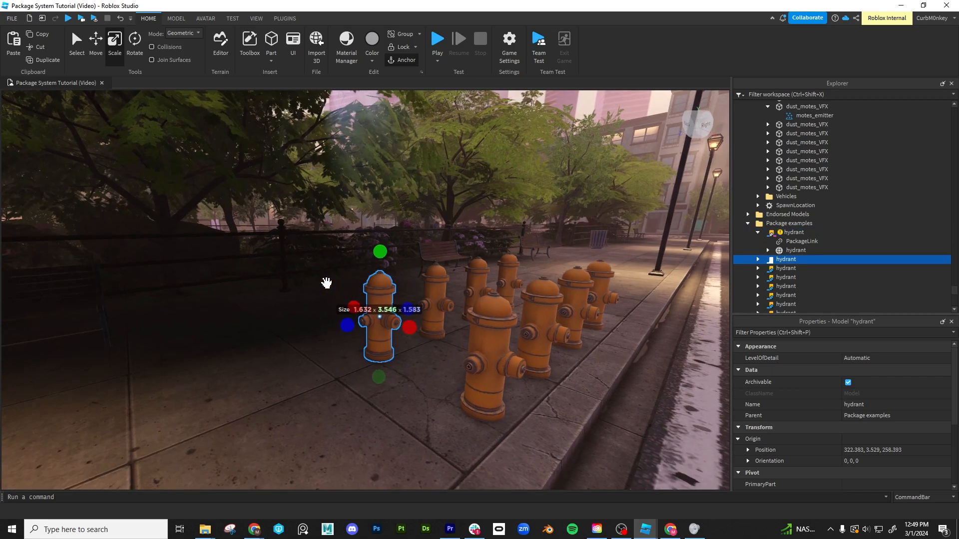
pyautogui.click(758, 259)
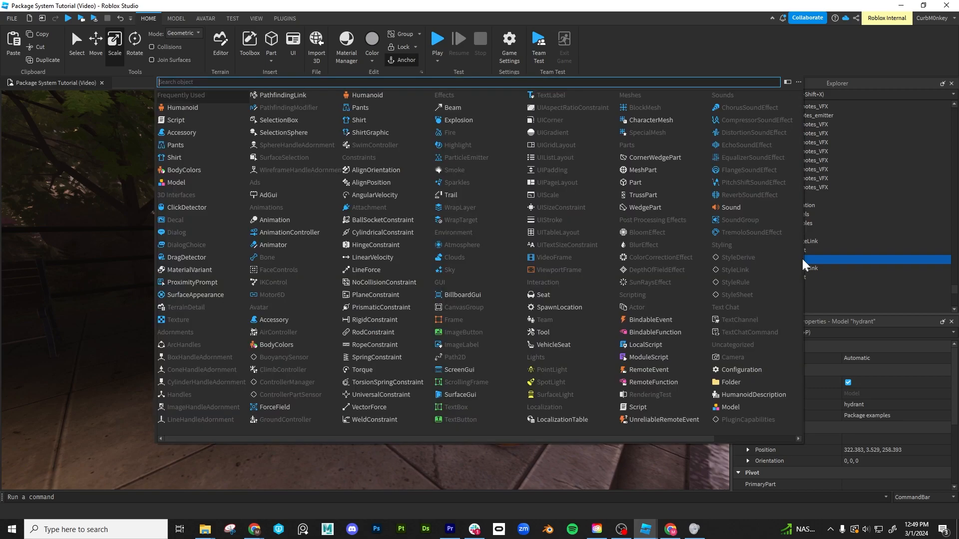
pyautogui.click(803, 259)
pyautogui.write('part')
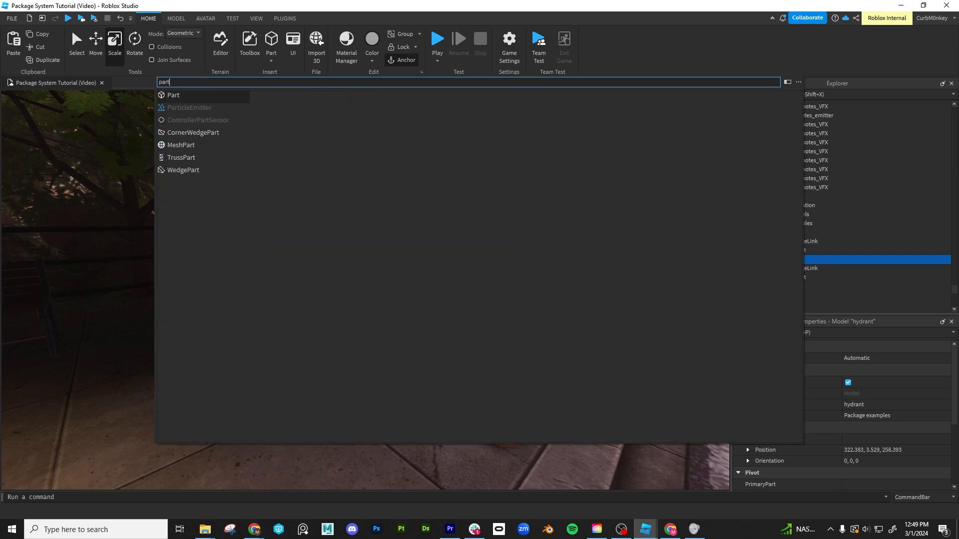
pyautogui.press('Return')
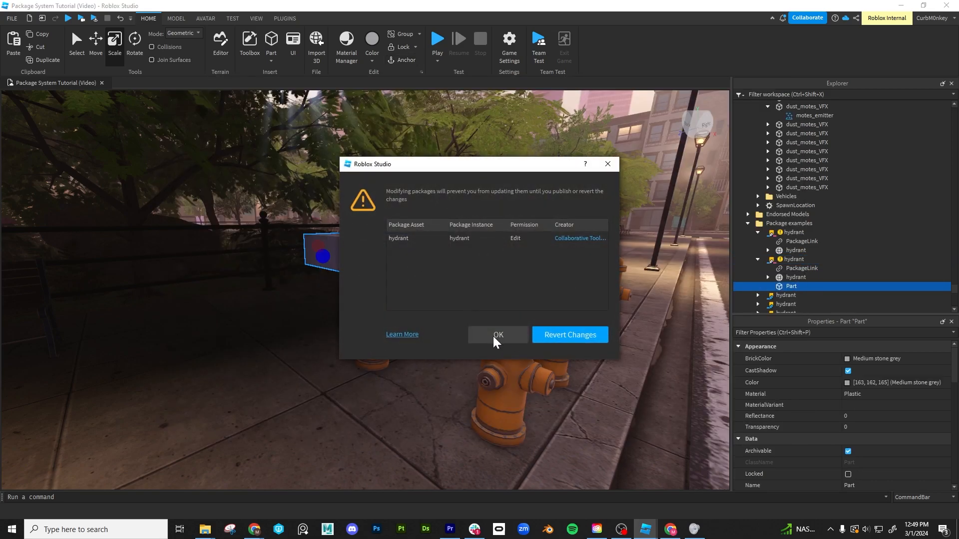
pyautogui.click(498, 334)
# - Set the new Part's shape to Ball
pyautogui.scroll(-10, 924, 412)
pyautogui.scroll(-3, 924, 417)
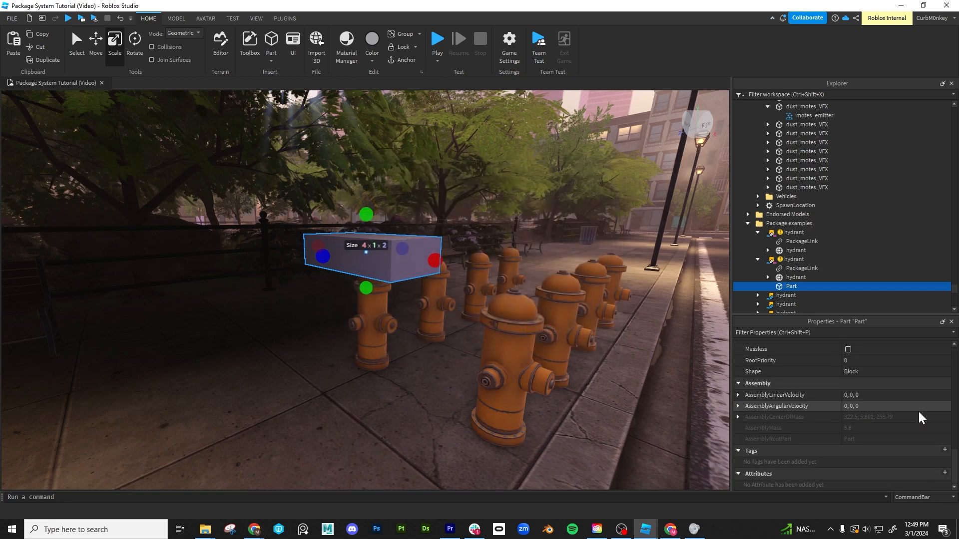
pyautogui.click(914, 374)
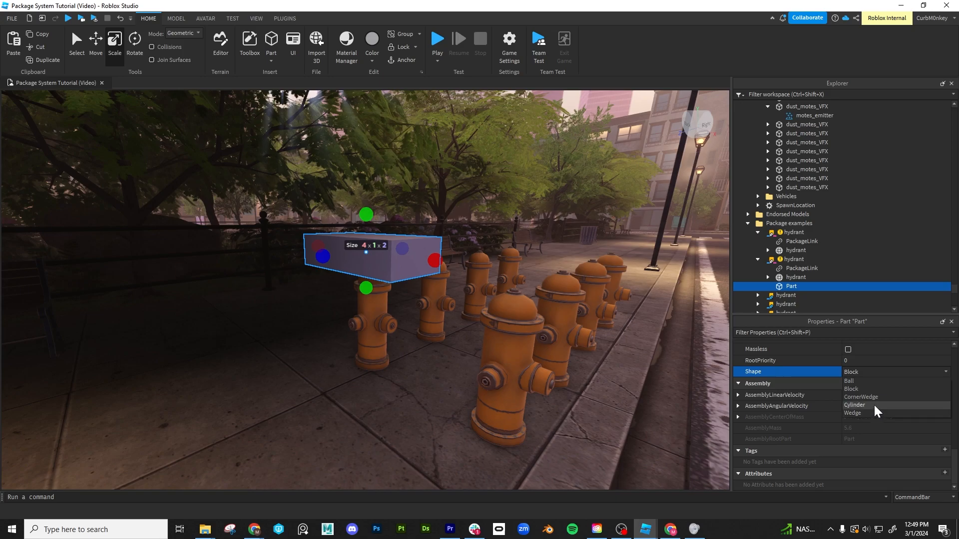
pyautogui.click(872, 382)
# - Shrink the ball Part and position it centred on top of the hydrant's cap
pyautogui.press('f')
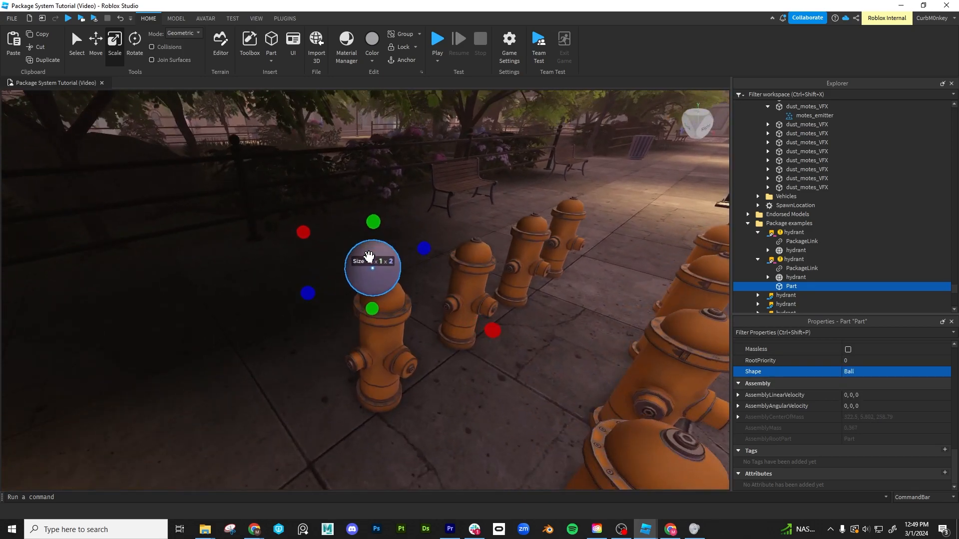
pyautogui.hotkey('ctrl', '2')
pyautogui.hotkey('ctrl', '3')
pyautogui.moveTo(385, 215); pyautogui.dragTo(385, 241)
pyautogui.moveTo(401, 265); pyautogui.dragTo(400, 265, button='right')
pyautogui.hotkey('ctrl', '2')
pyautogui.moveTo(340, 273); pyautogui.dragTo(371, 267)
pyautogui.moveTo(278, 310); pyautogui.dragTo(288, 299)
pyautogui.moveTo(368, 265); pyautogui.dragTo(372, 265)
pyautogui.moveTo(372, 265); pyautogui.dragTo(373, 266, button='right')
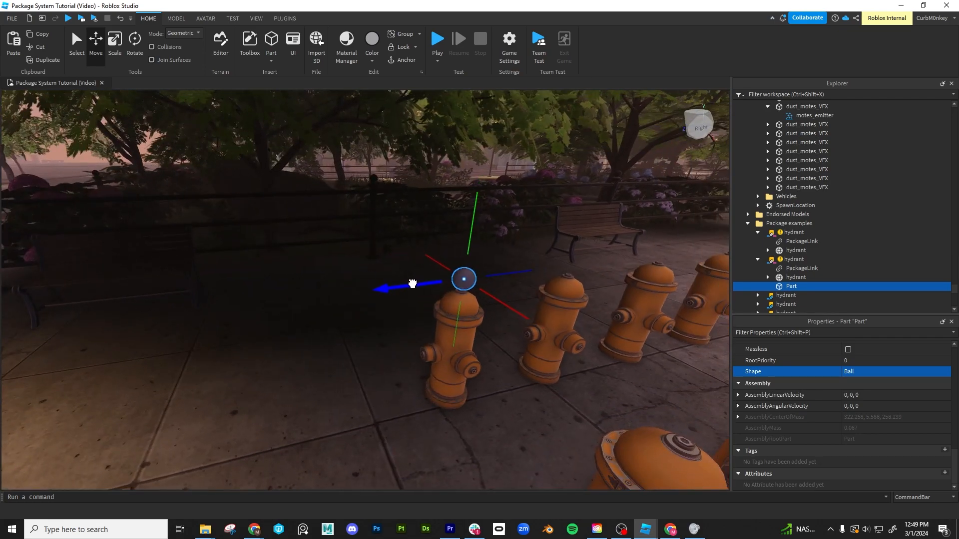
pyautogui.moveTo(479, 221); pyautogui.dragTo(472, 230)
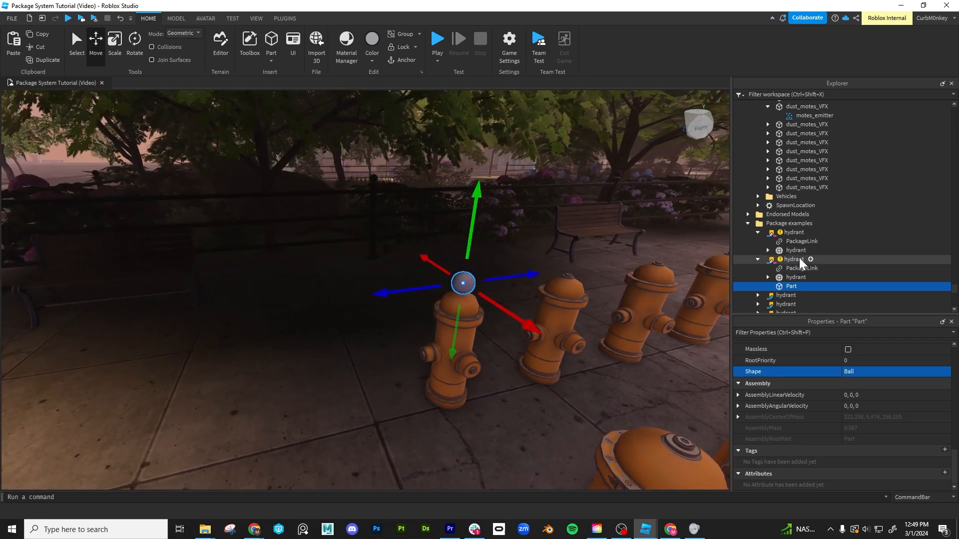
# - Publish the ball-topped hydrant's changes to its package
pyautogui.click(794, 261)
pyautogui.rightClick(795, 267)
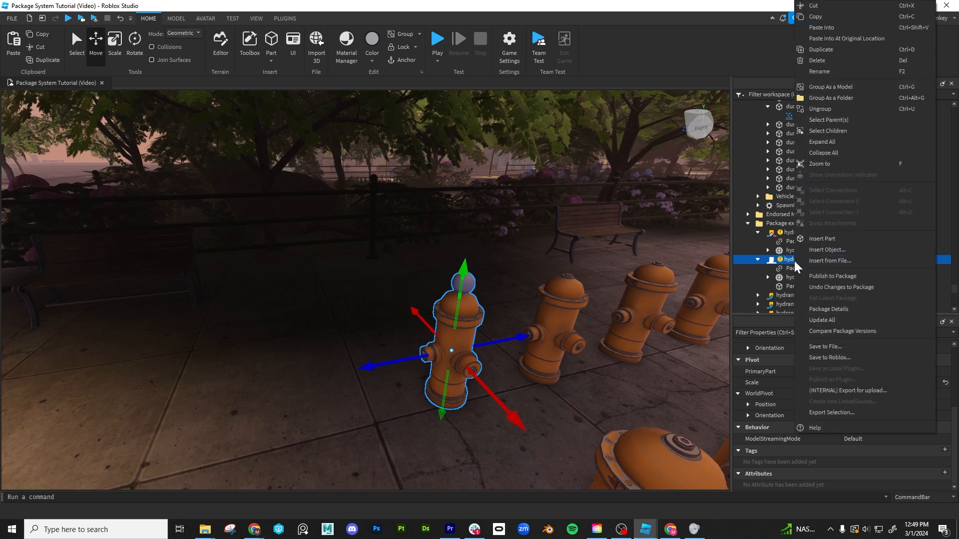
pyautogui.click(841, 278)
pyautogui.moveTo(535, 336); pyautogui.dragTo(535, 338, button='right')
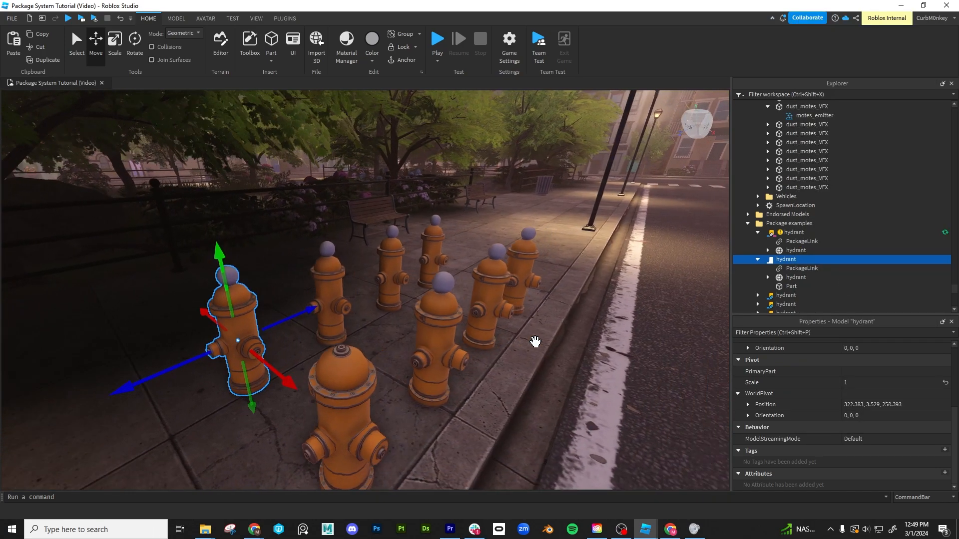
pyautogui.click(579, 232)
# - Select the modified front hydrant without a ball and undo its package changes
pyautogui.click(342, 394)
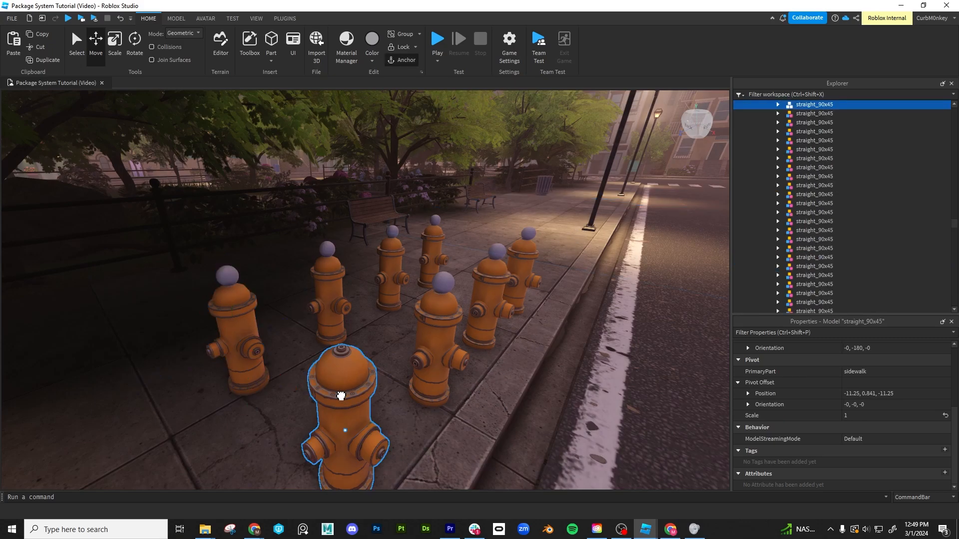
pyautogui.scroll(-3, 342, 394)
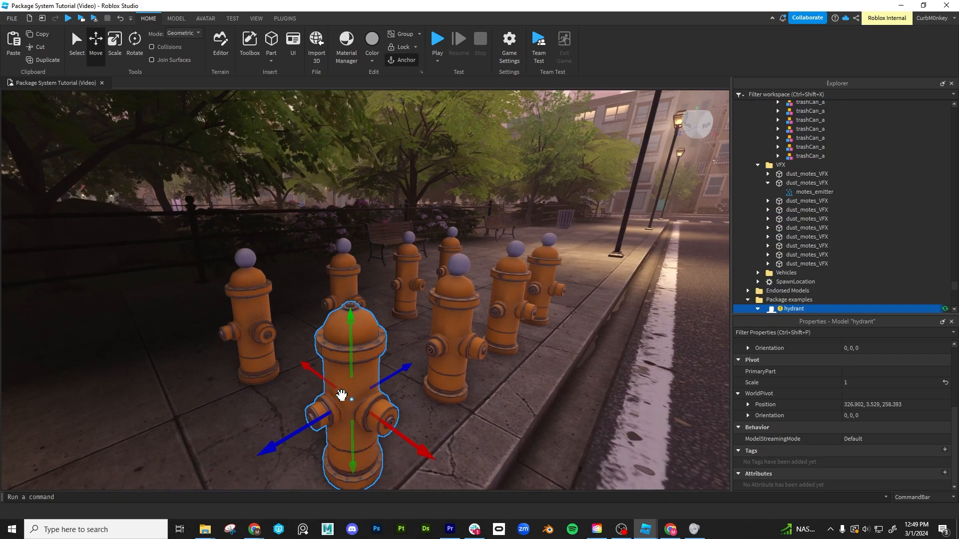
pyautogui.moveTo(341, 395); pyautogui.dragTo(340, 394, button='right')
pyautogui.scroll(-2, 856, 251)
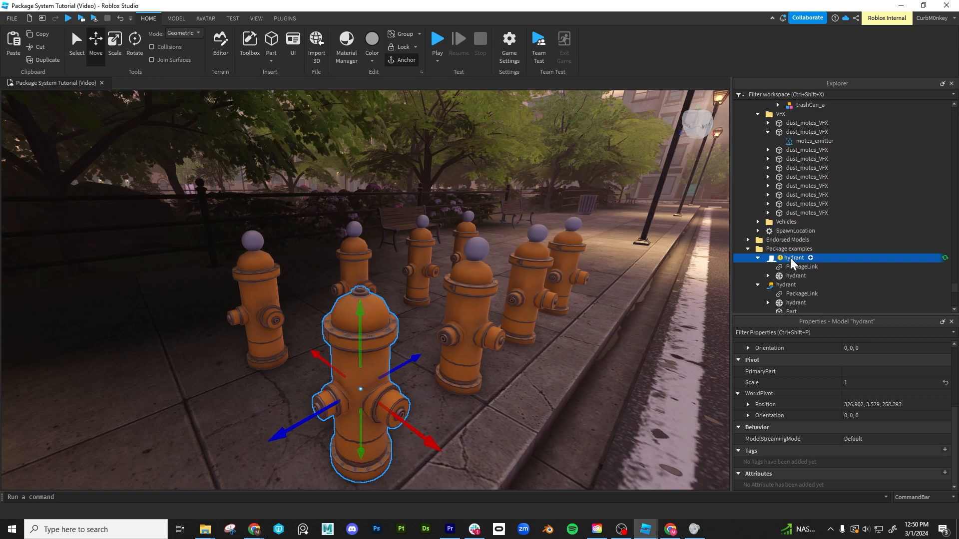
pyautogui.rightClick(791, 263)
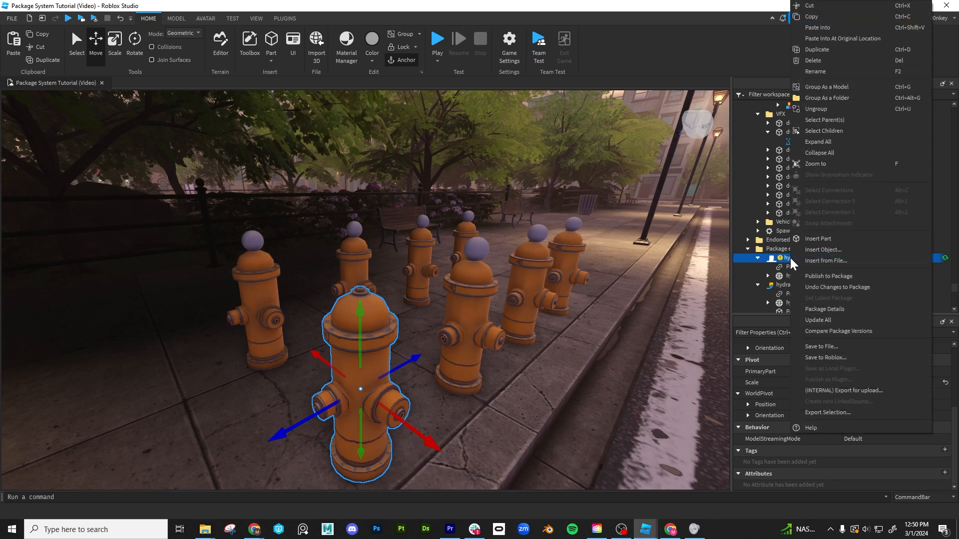
pyautogui.click(840, 289)
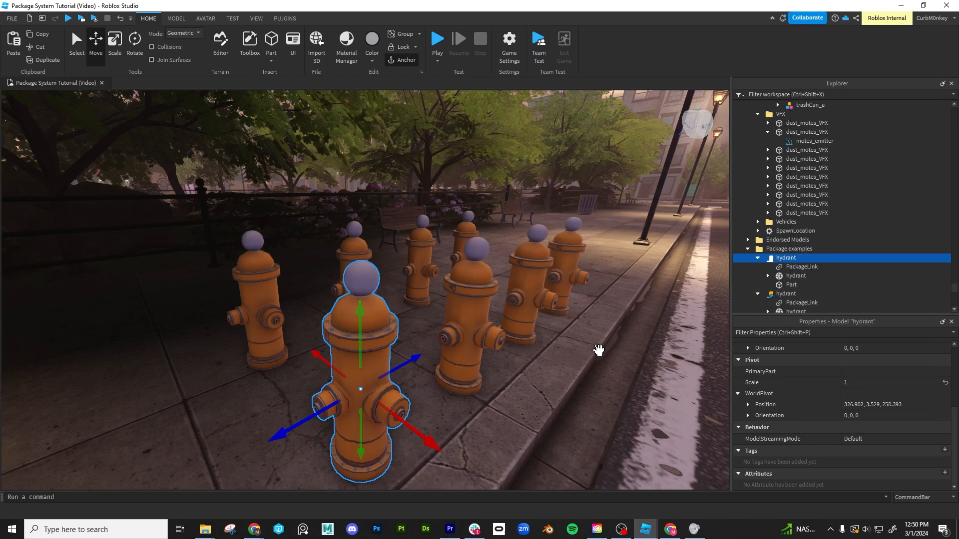
# - Examine the front hydrant package's contents and its available package options
pyautogui.moveTo(805, 260)
pyautogui.scroll(-3, 566, 376)
pyautogui.scroll(3, 565, 378)
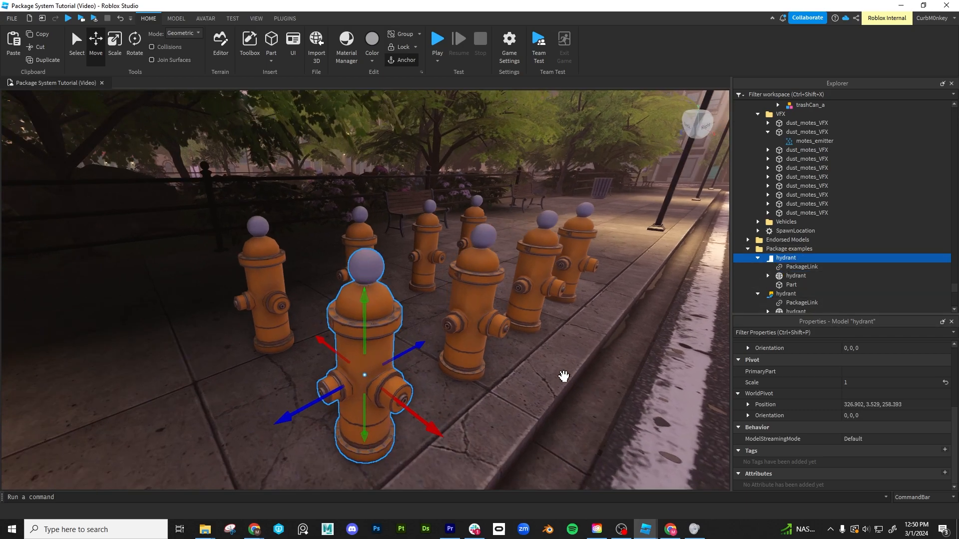
pyautogui.rightClick(786, 182)
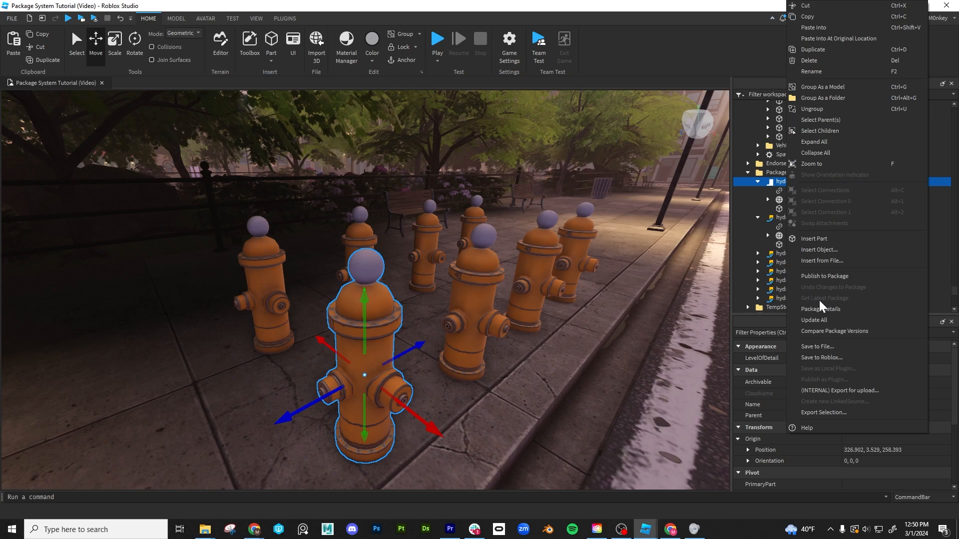
pyautogui.moveTo(549, 379); pyautogui.dragTo(541, 383, button='right')
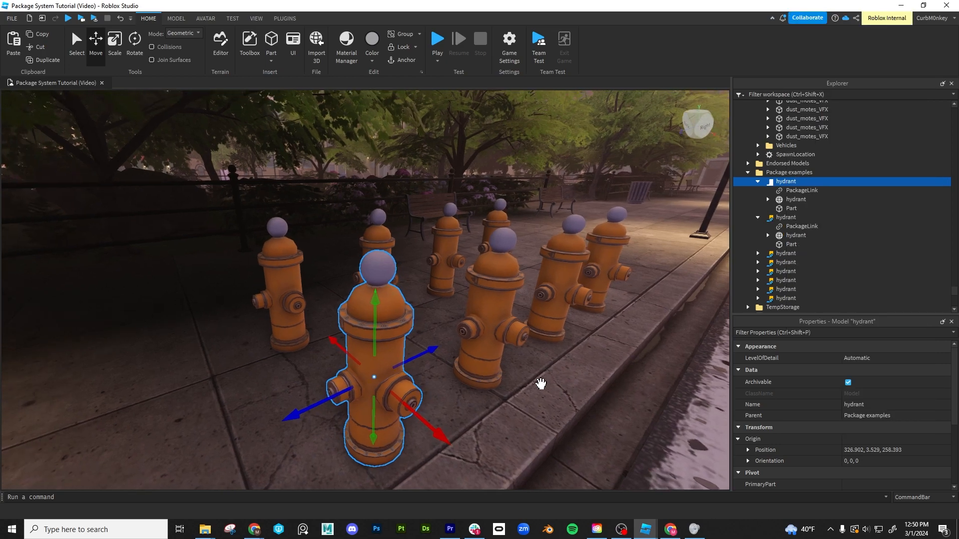
# - Set the front hydrant's PackageLink version number to 2 and accept the version change
pyautogui.click(794, 191)
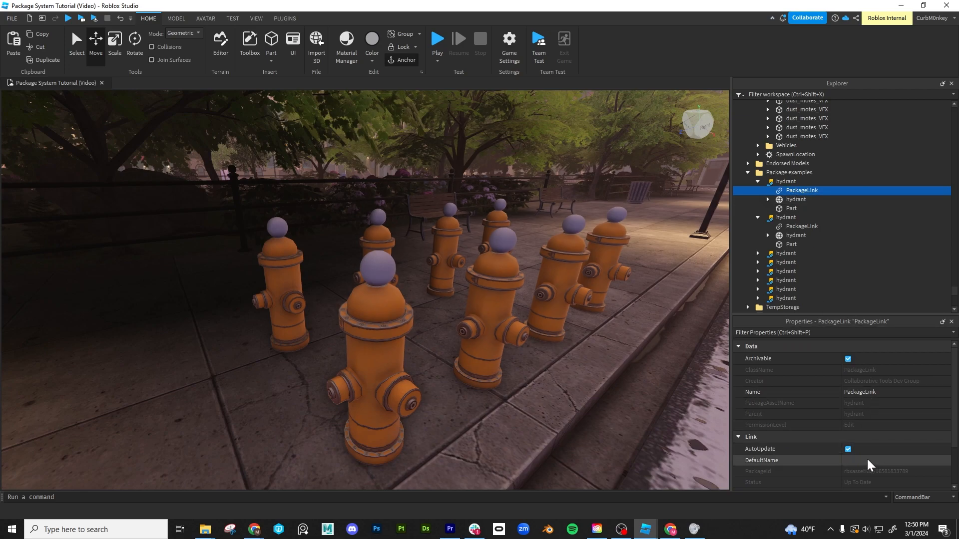
pyautogui.scroll(-1, 880, 423)
pyautogui.click(852, 440)
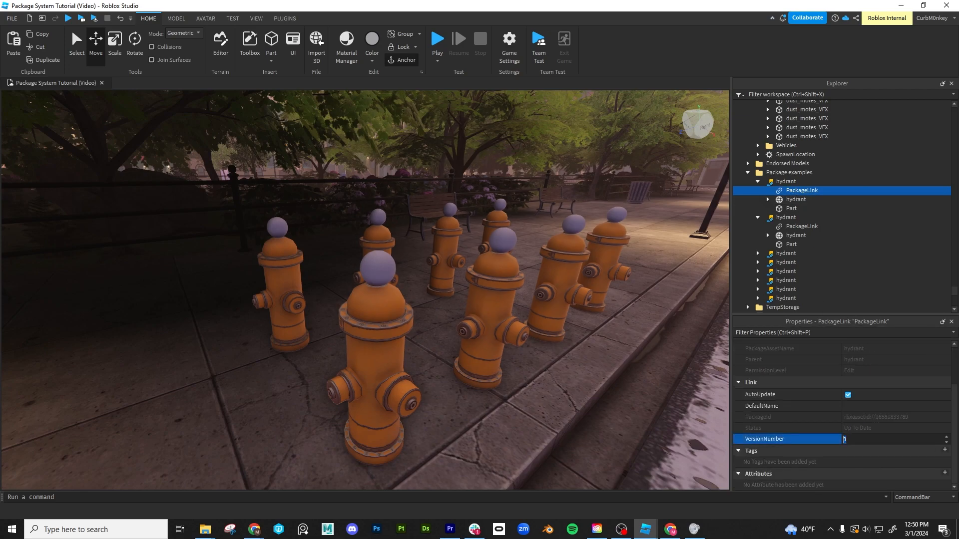
pyautogui.press('Return')
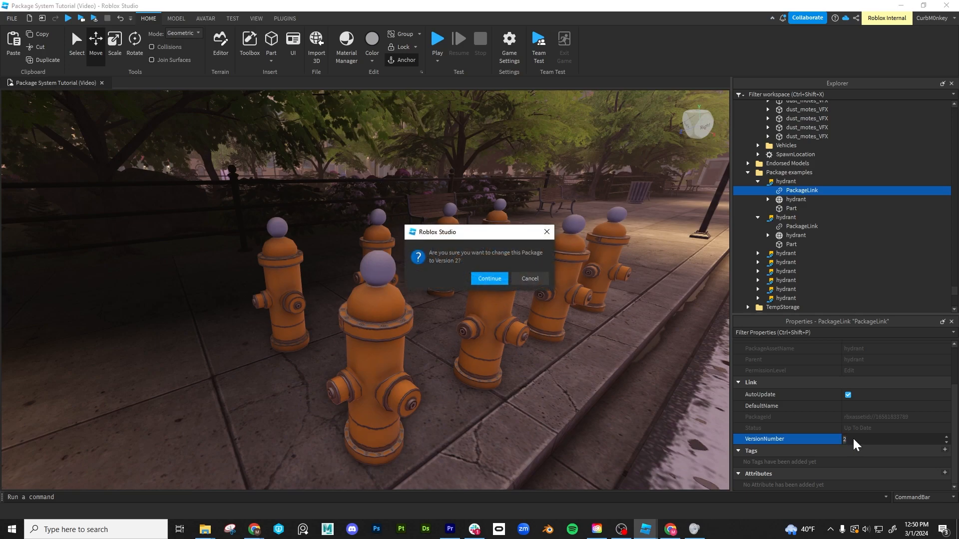
pyautogui.click(488, 281)
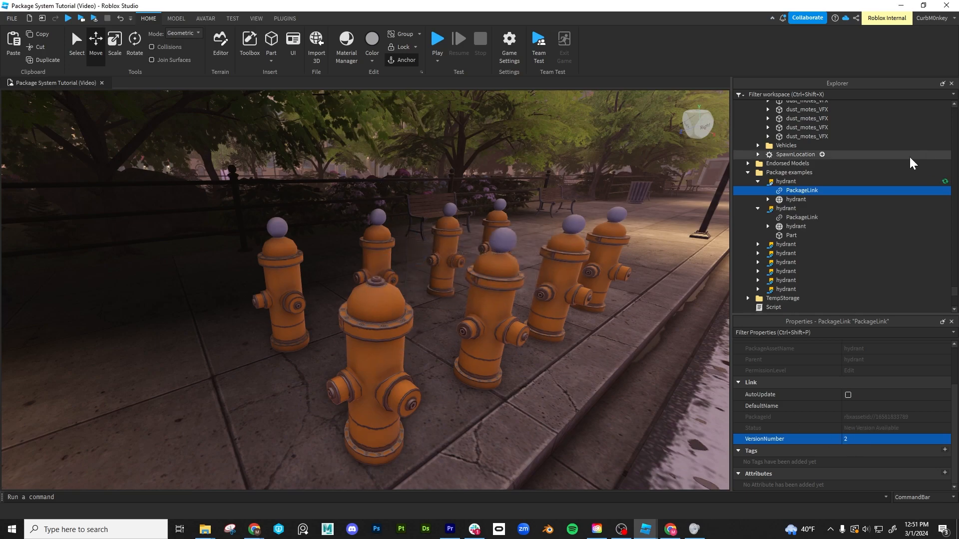
# - Update the front hydrant to the latest package version
pyautogui.click(786, 181)
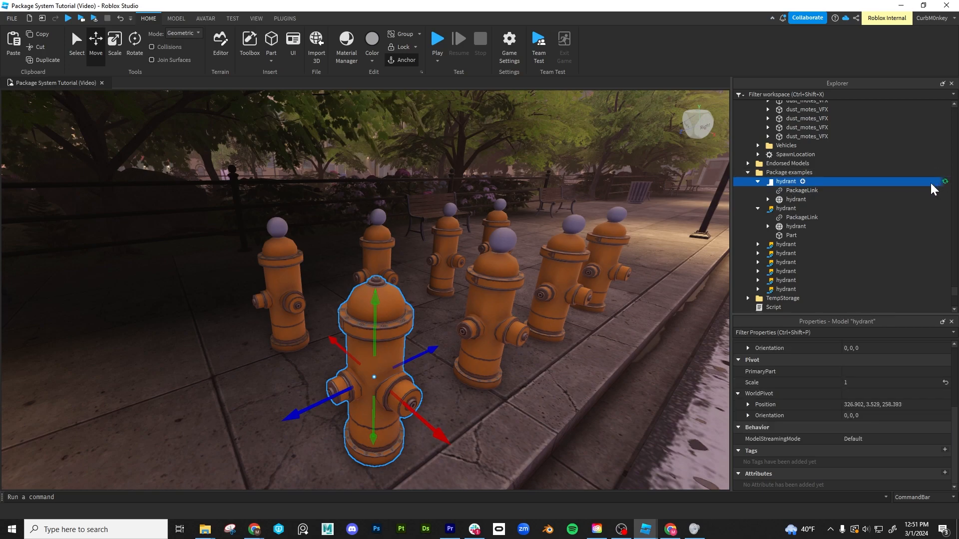
pyautogui.rightClick(782, 184)
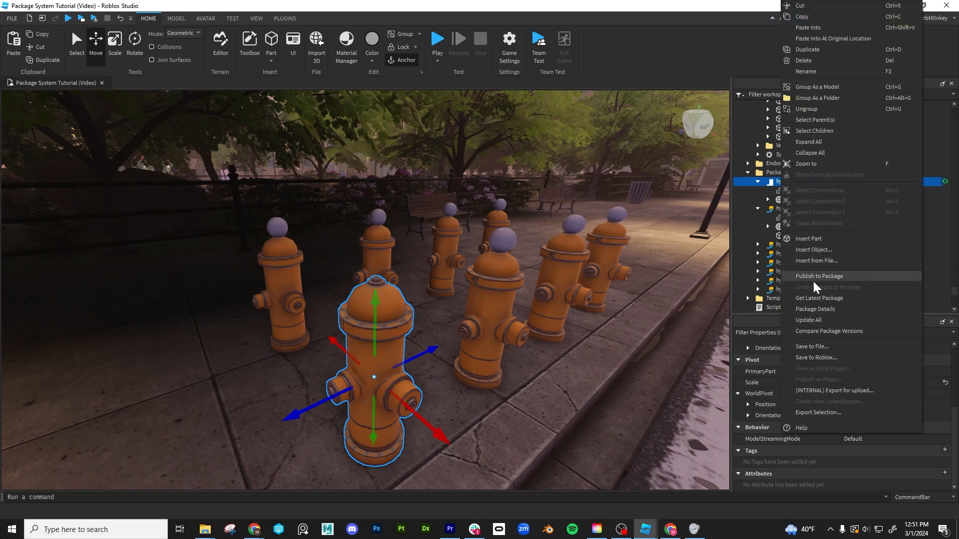
pyautogui.click(821, 299)
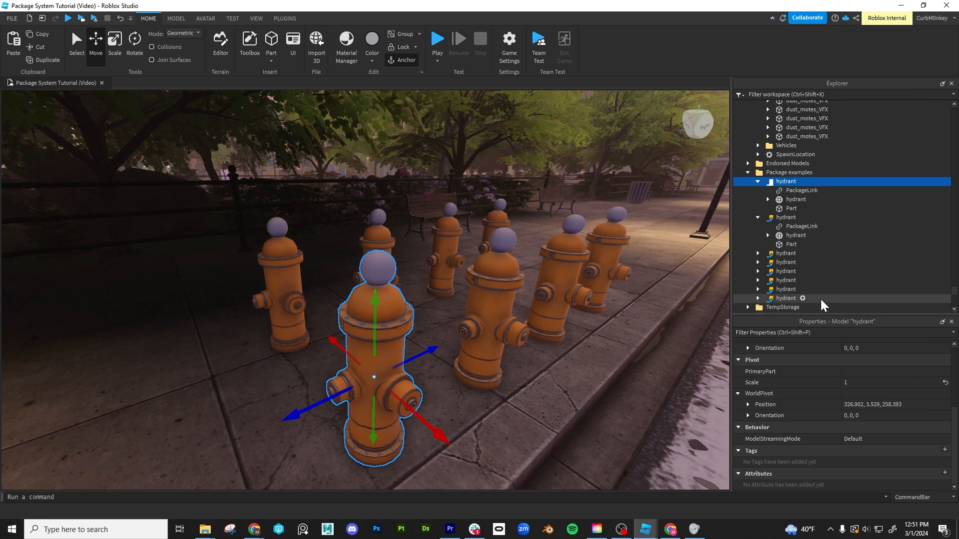
# - Check the version number in the front hydrant's PackageLink properties
pyautogui.click(795, 192)
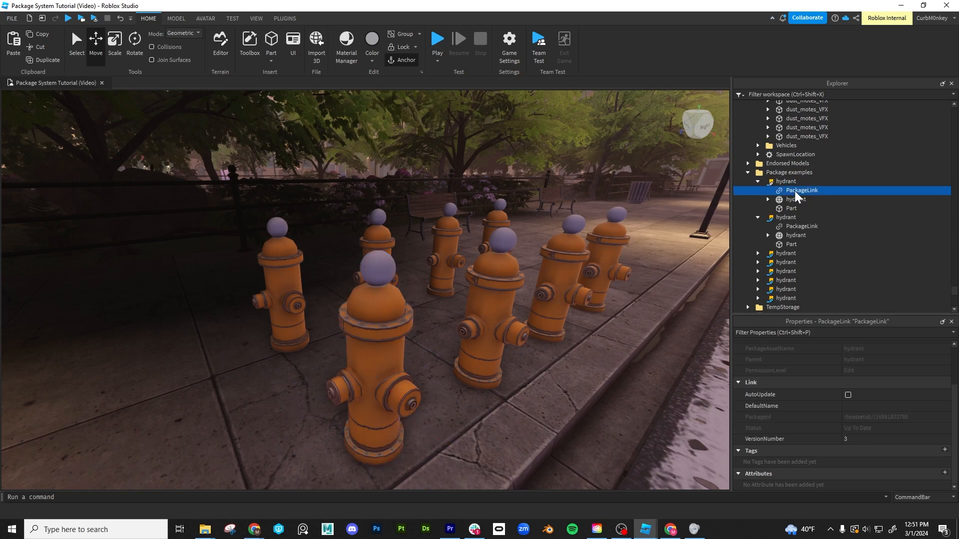
pyautogui.click(849, 439)
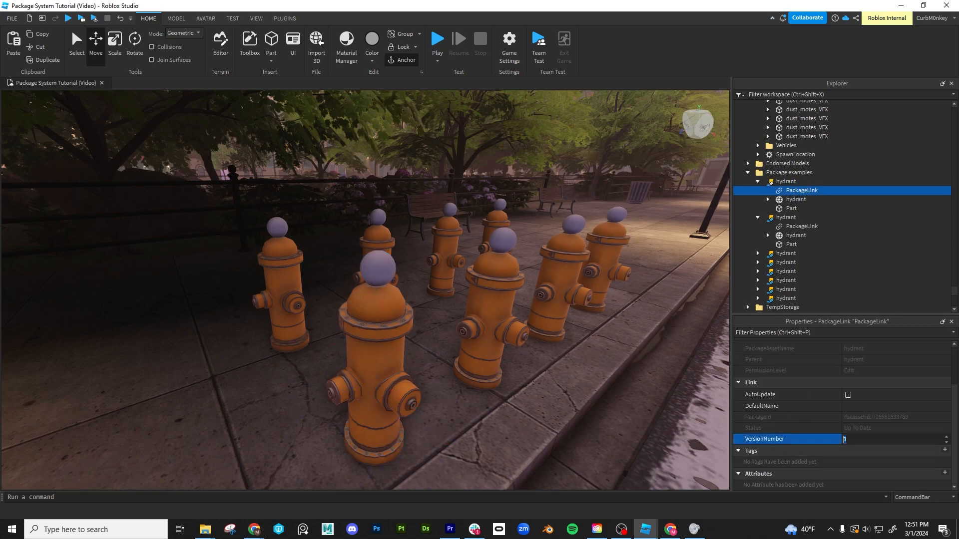
pyautogui.click(783, 181)
# - Duplicate the ball Part on the front hydrant and raise the copy about 0.33 studs above the original
pyautogui.click(790, 209)
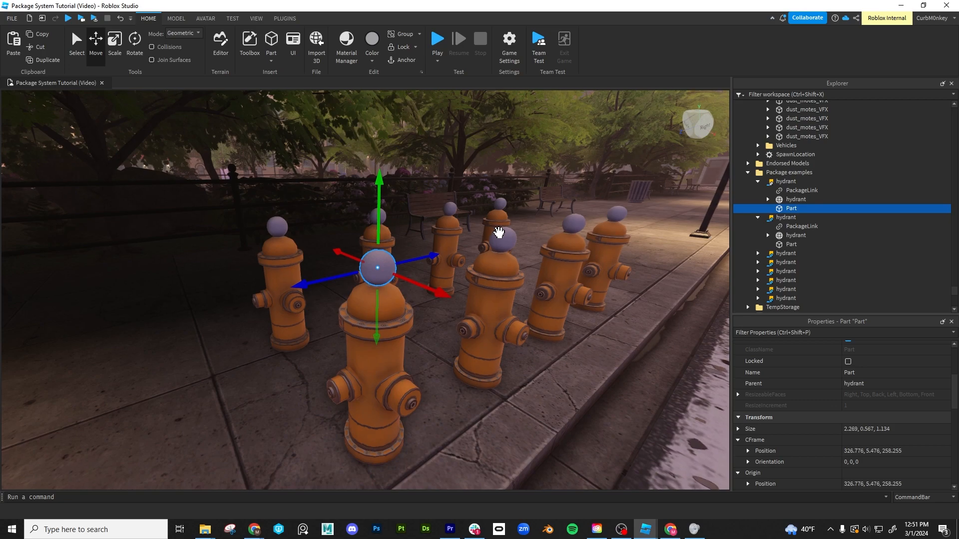
pyautogui.scroll(2, 496, 227)
pyautogui.hotkey('ctrl', 'd')
pyautogui.click(499, 332)
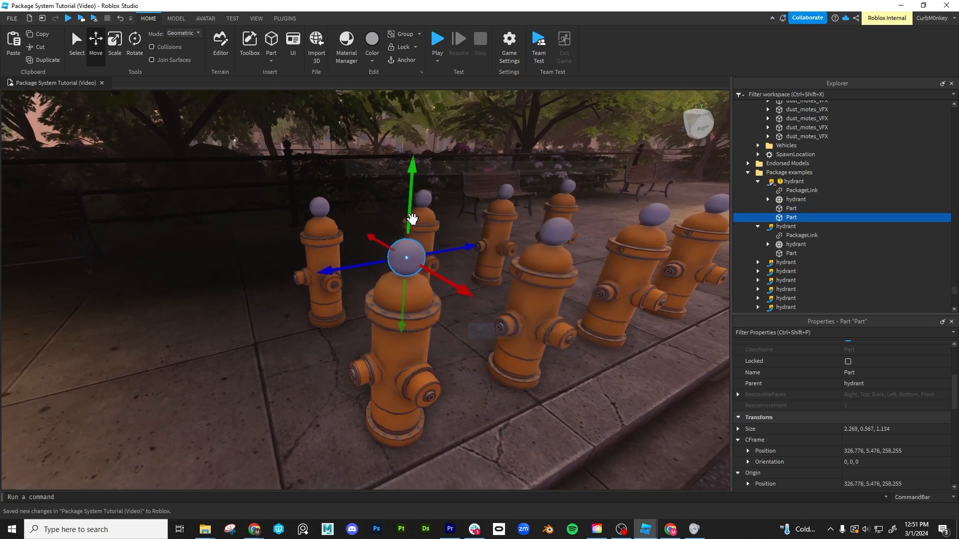
pyautogui.moveTo(411, 201); pyautogui.dragTo(411, 179)
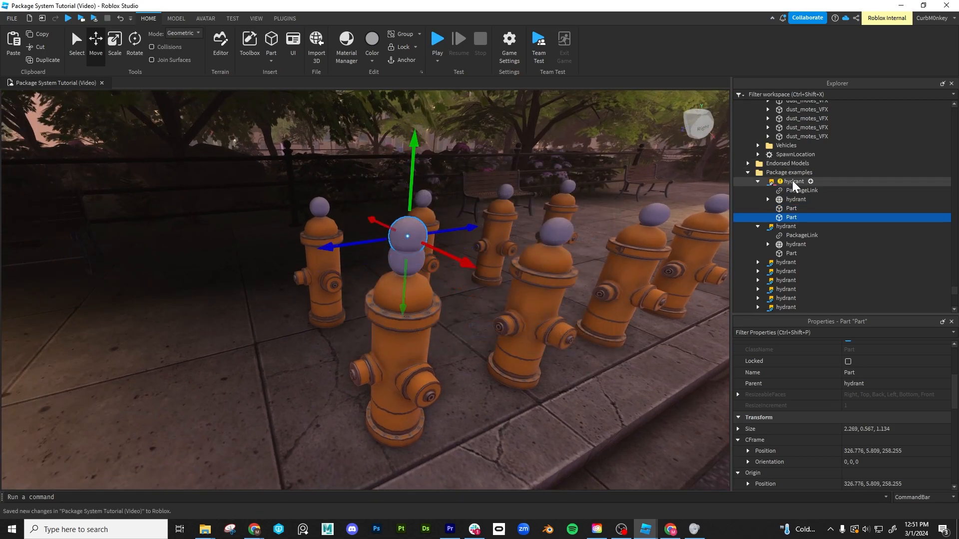
# - Undo the front hydrant's package changes
pyautogui.click(794, 183)
pyautogui.rightClick(794, 183)
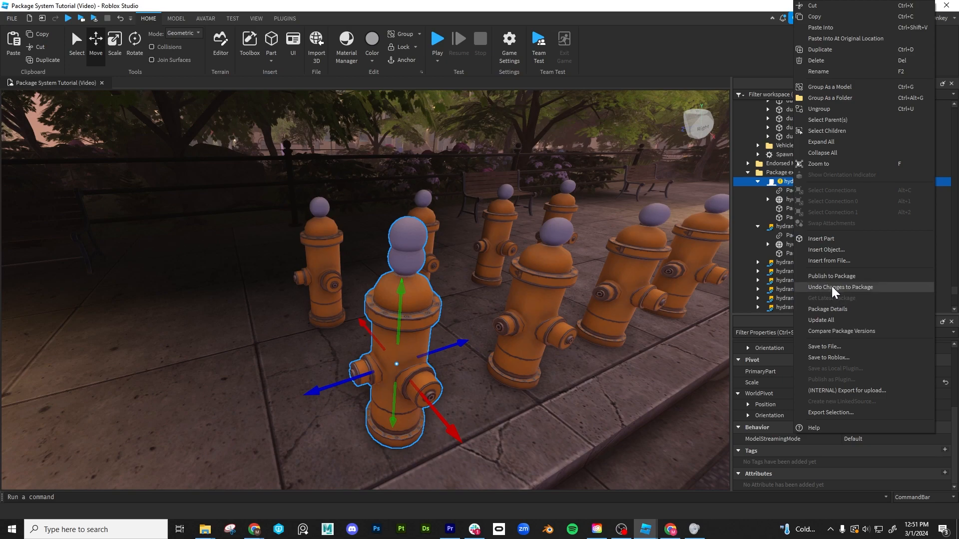
pyautogui.click(832, 288)
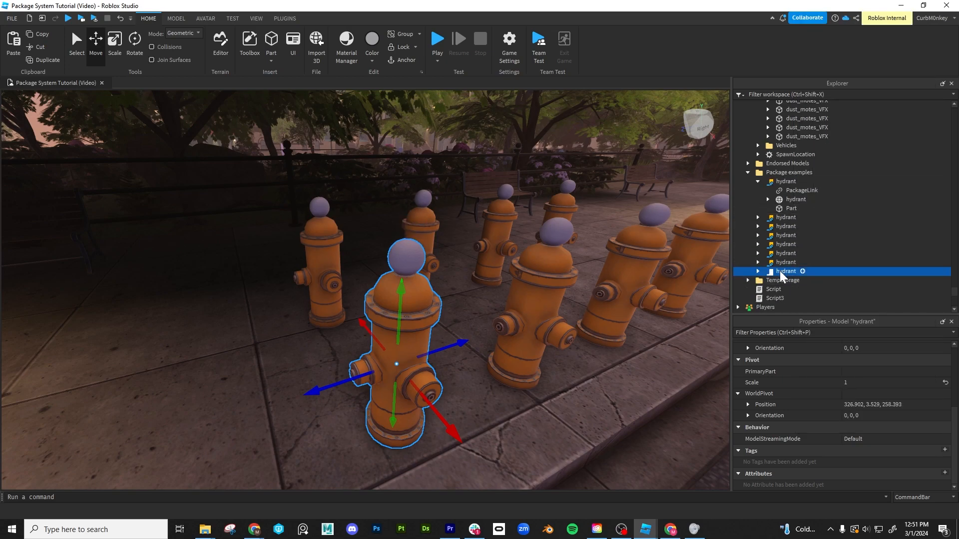
# - Open the package details of the first hydrant in the Package examples folder and review its general settings
pyautogui.rightClick(781, 273)
pyautogui.rightClick(787, 181)
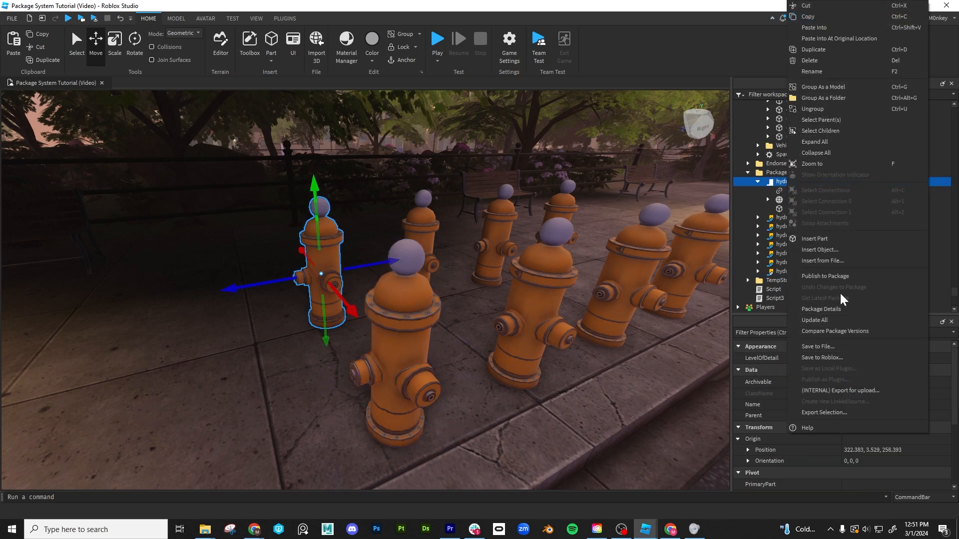
pyautogui.click(826, 310)
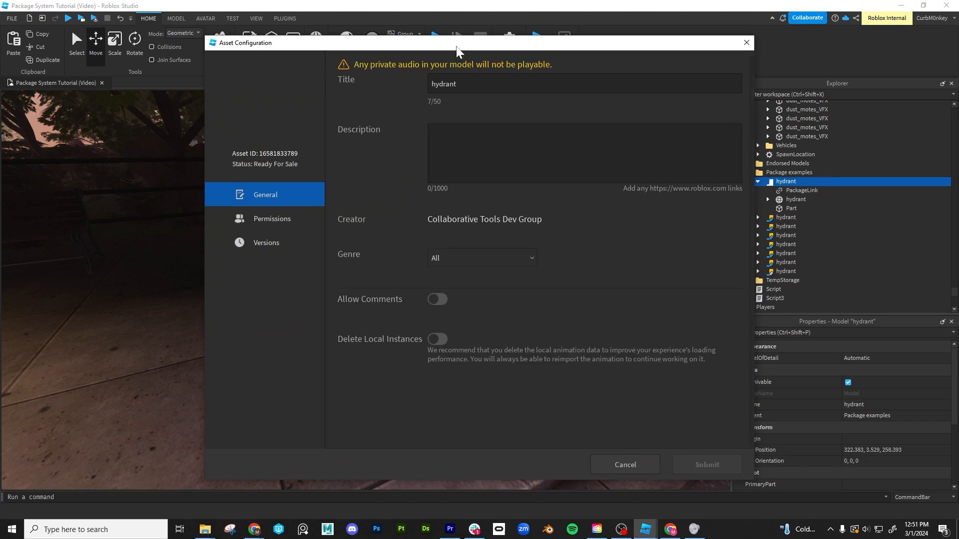
pyautogui.moveTo(444, 46); pyautogui.dragTo(393, 52)
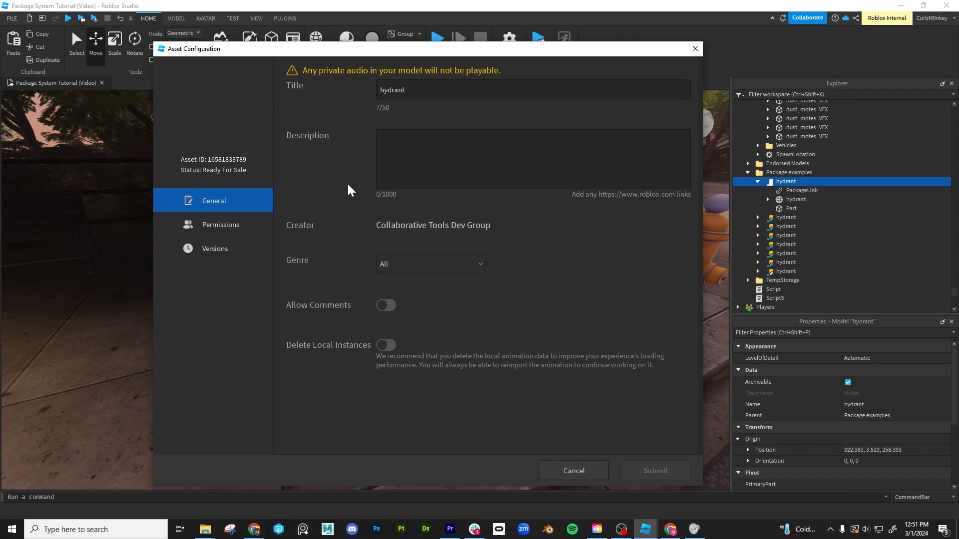
pyautogui.moveTo(304, 53); pyautogui.dragTo(329, 45)
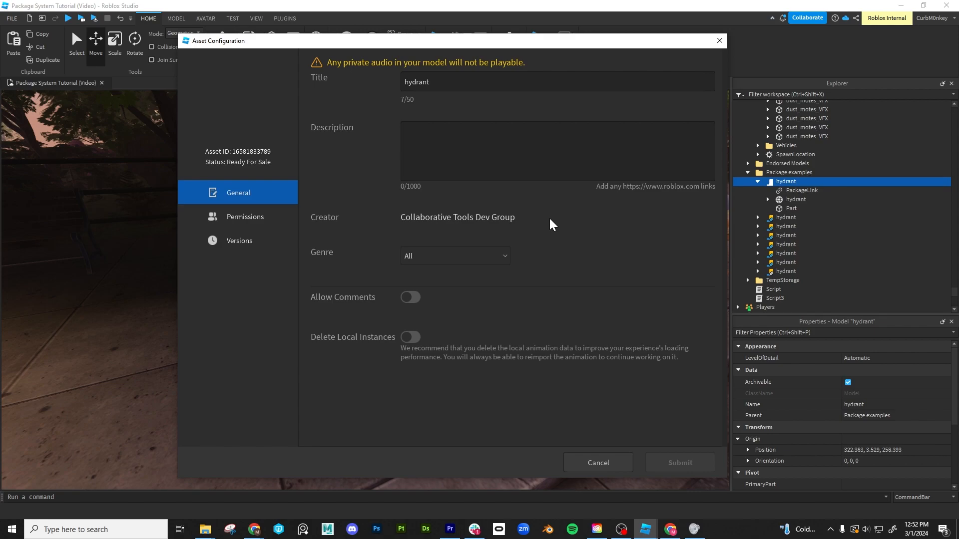
# - Examine the hydrant package's permissions for each group role and its version history, and close the package details
pyautogui.click(244, 219)
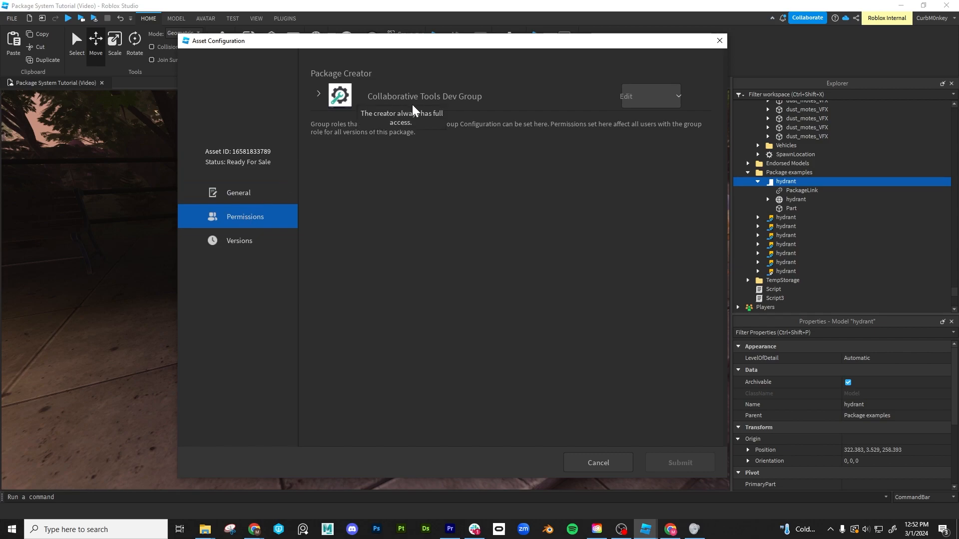
pyautogui.click(319, 96)
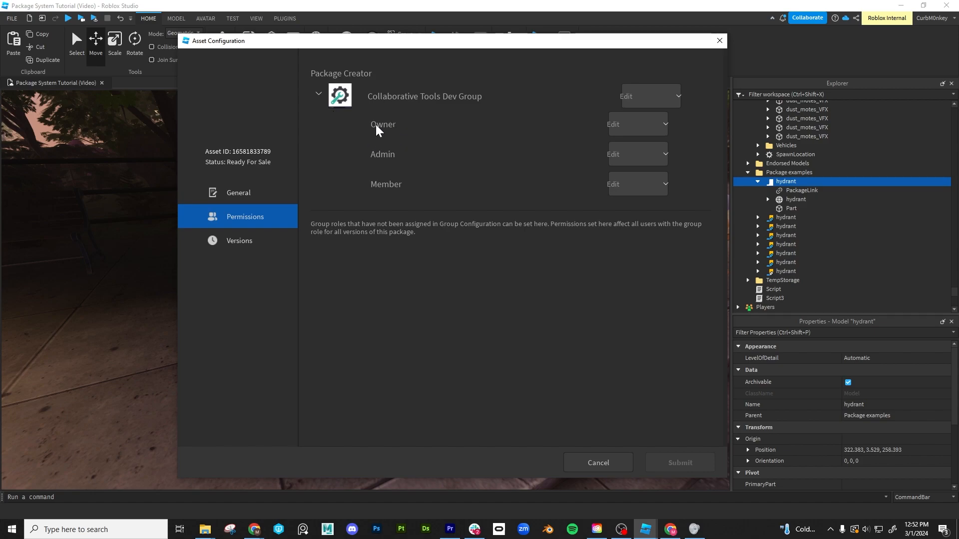
pyautogui.moveTo(357, 125)
pyautogui.moveTo(361, 155)
pyautogui.click(235, 242)
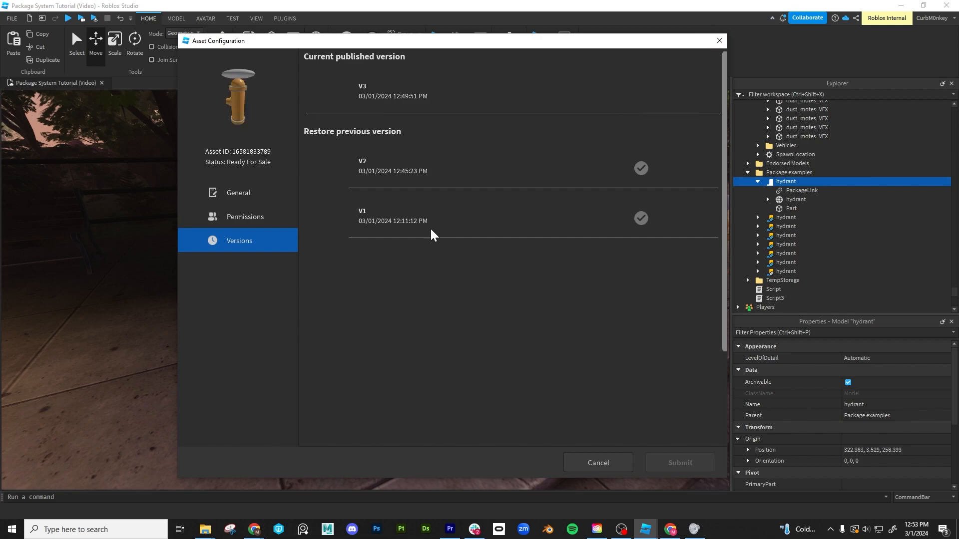
pyautogui.click(721, 40)
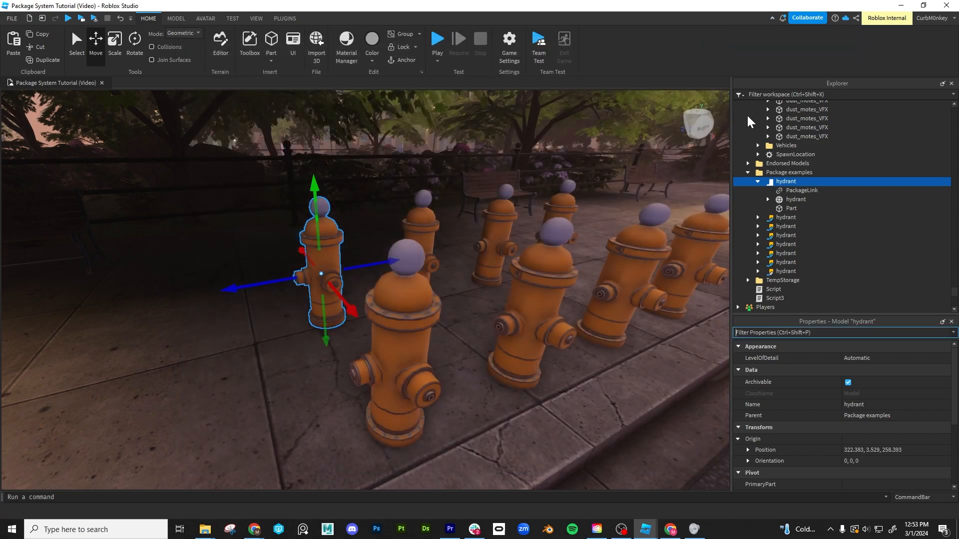
# - Open the package version comparison for the first hydrant, enlarge its window and inspect the hydrant previews from another angle
pyautogui.rightClick(780, 181)
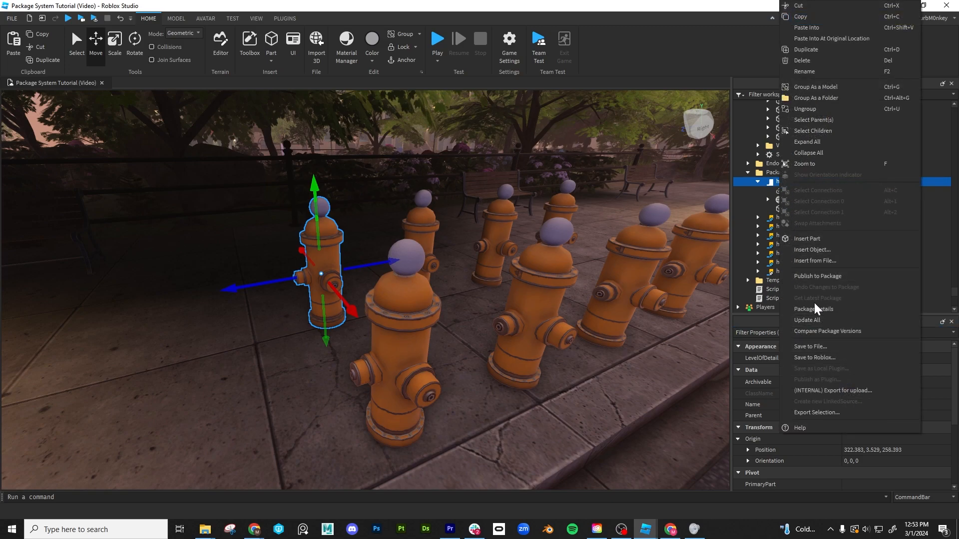
pyautogui.click(808, 331)
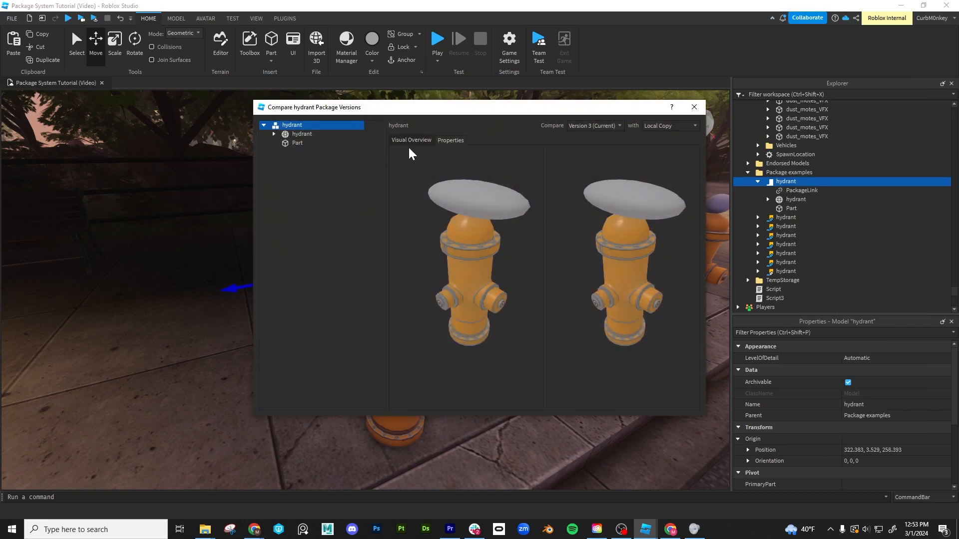
pyautogui.moveTo(252, 258); pyautogui.dragTo(165, 259)
pyautogui.moveTo(420, 417); pyautogui.dragTo(429, 488)
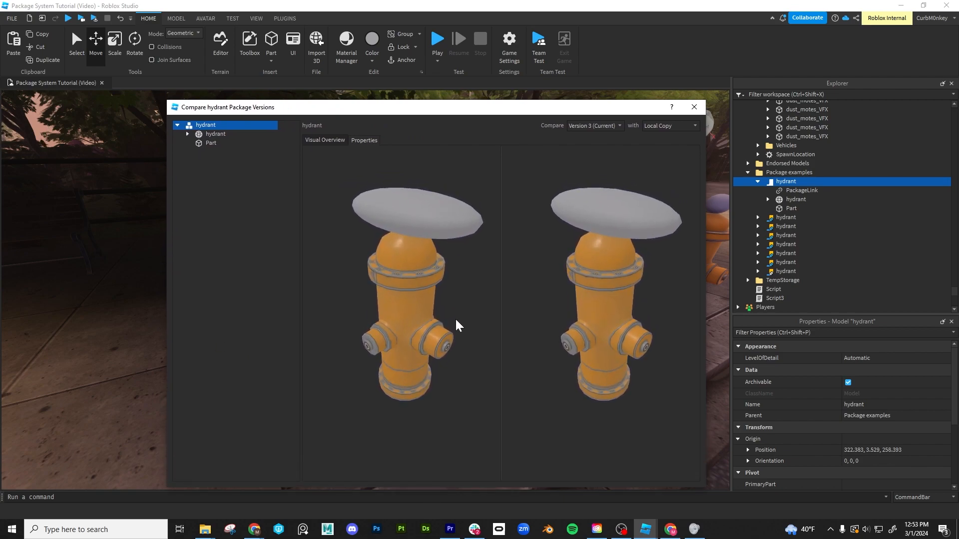
pyautogui.moveTo(436, 325); pyautogui.dragTo(499, 288)
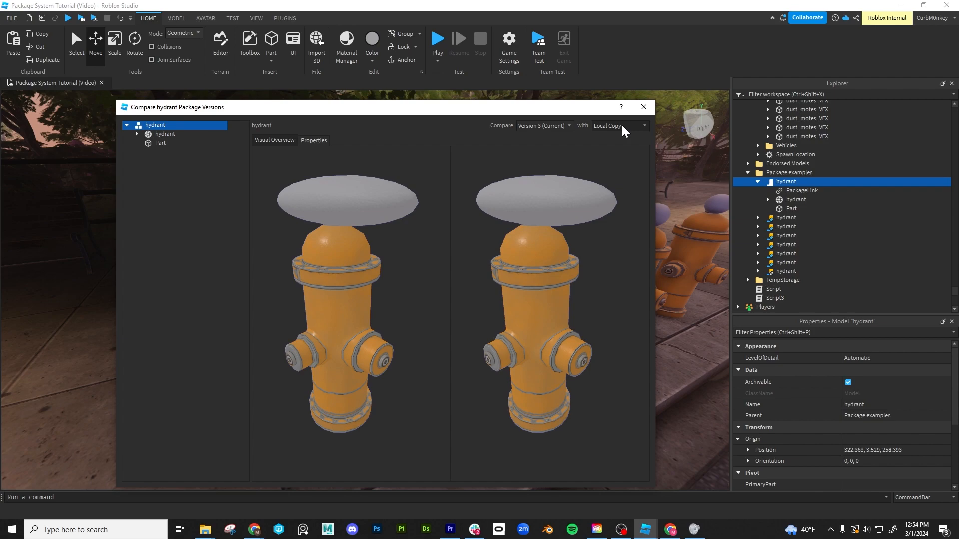
# - Compare Version 1 of the hydrant package with the Local Copy and inspect both models from different angles
pyautogui.click(570, 125)
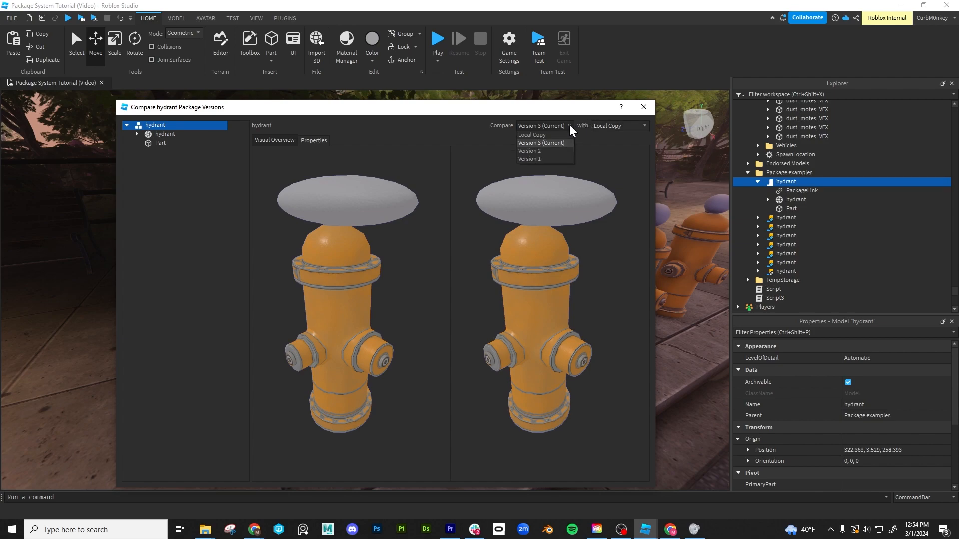
pyautogui.click(532, 159)
pyautogui.moveTo(406, 211)
pyautogui.mouseDown(button='middle')
pyautogui.moveTo(406, 223)
pyautogui.moveTo(398, 216)
pyautogui.mouseUp(button='middle')
pyautogui.moveTo(380, 229); pyautogui.dragTo(402, 211)
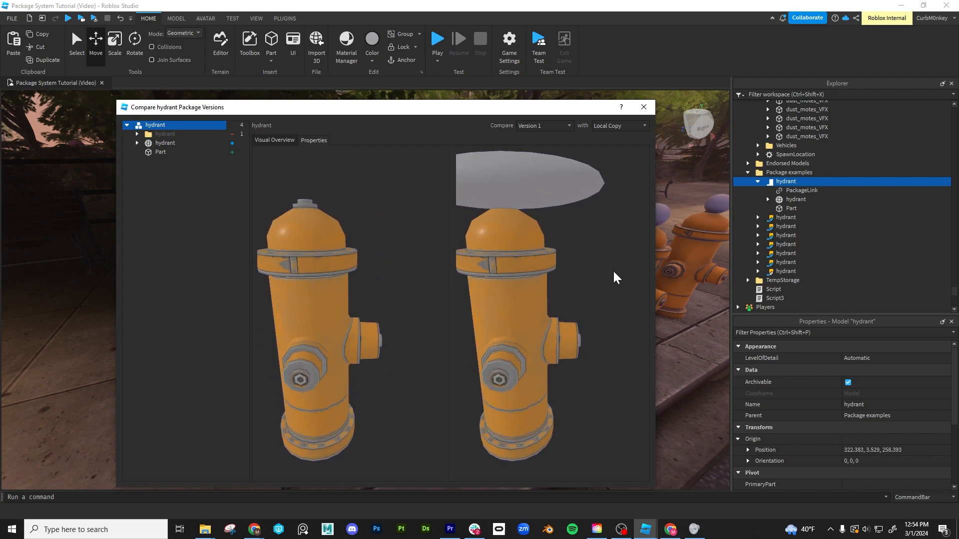
# - Compare Version 1 with Version 3 (Current) and inspect the two models and the changed hydrant folder
pyautogui.click(633, 126)
pyautogui.click(626, 142)
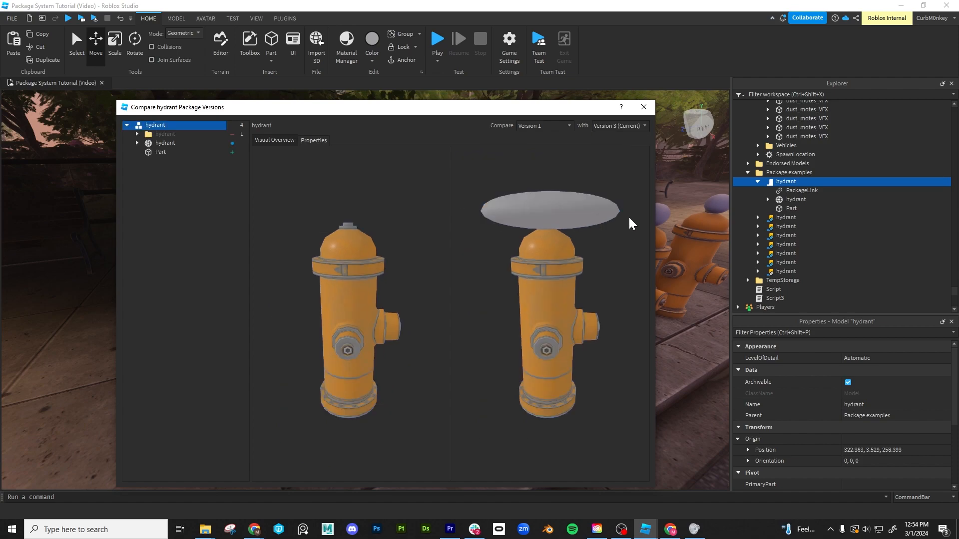
pyautogui.moveTo(636, 298); pyautogui.dragTo(592, 298)
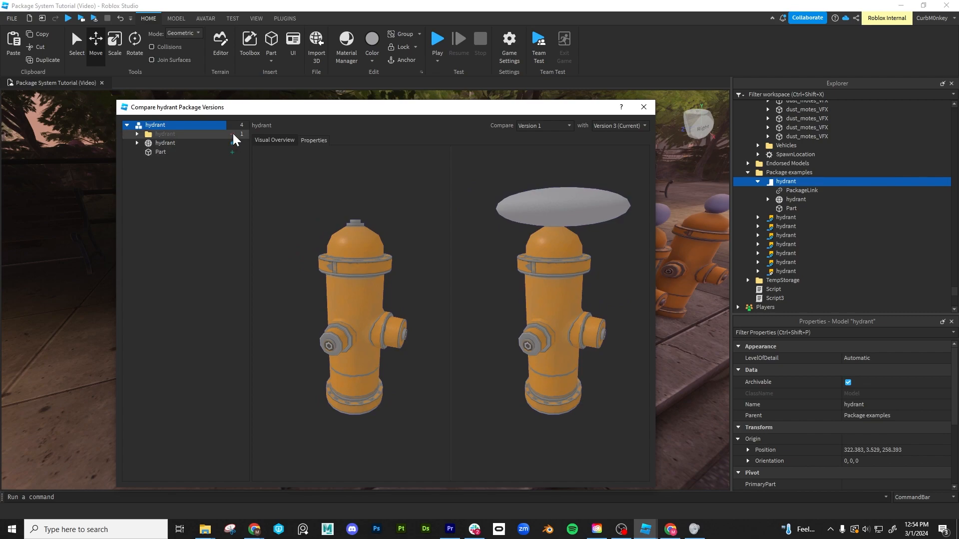
pyautogui.click(136, 134)
pyautogui.click(137, 134)
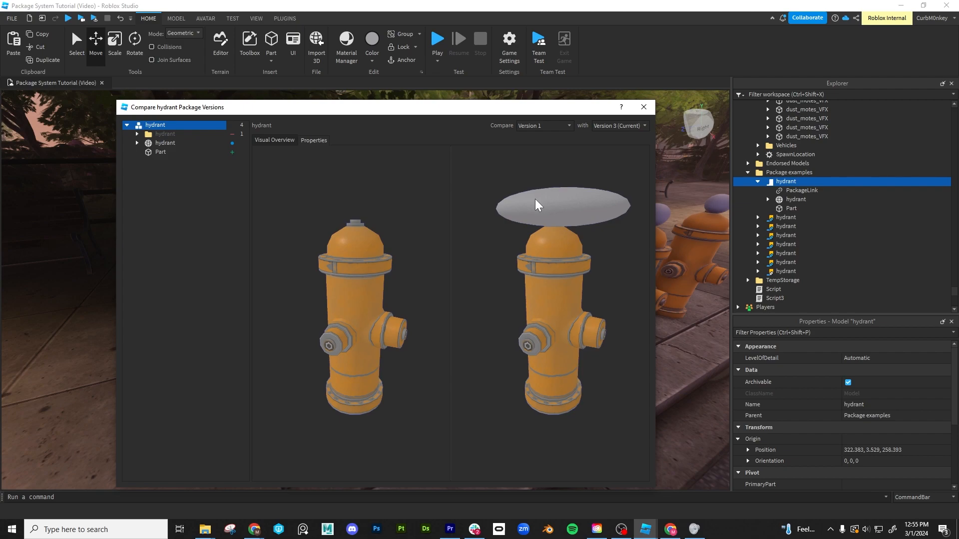
# - Examine the property differences between the two package versions for the hydrant model, the hydrant mesh and the Part
pyautogui.click(298, 125)
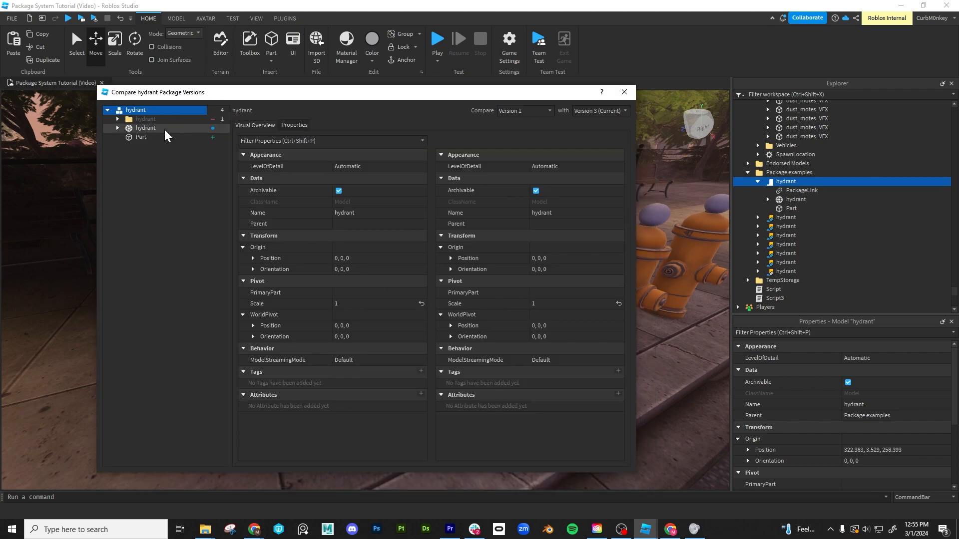
pyautogui.click(140, 131)
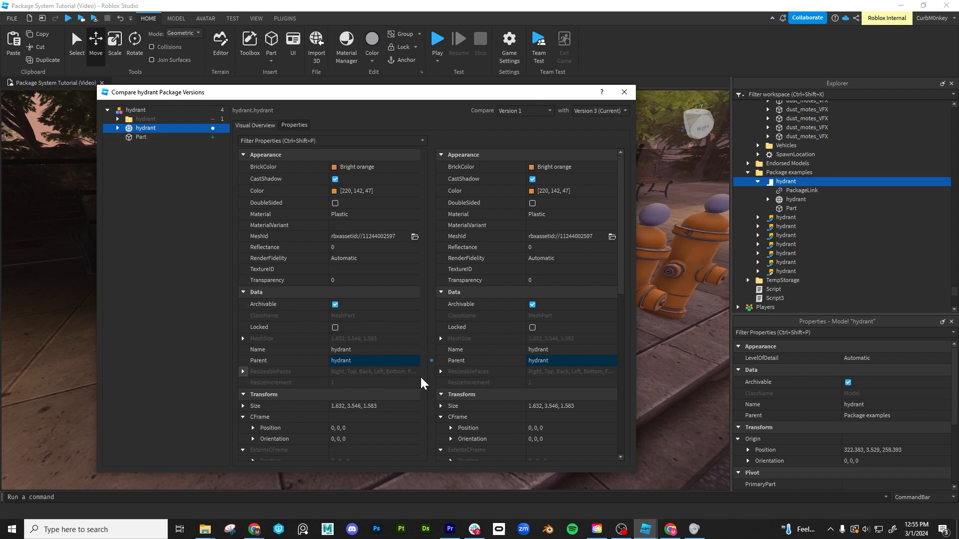
pyautogui.click(140, 139)
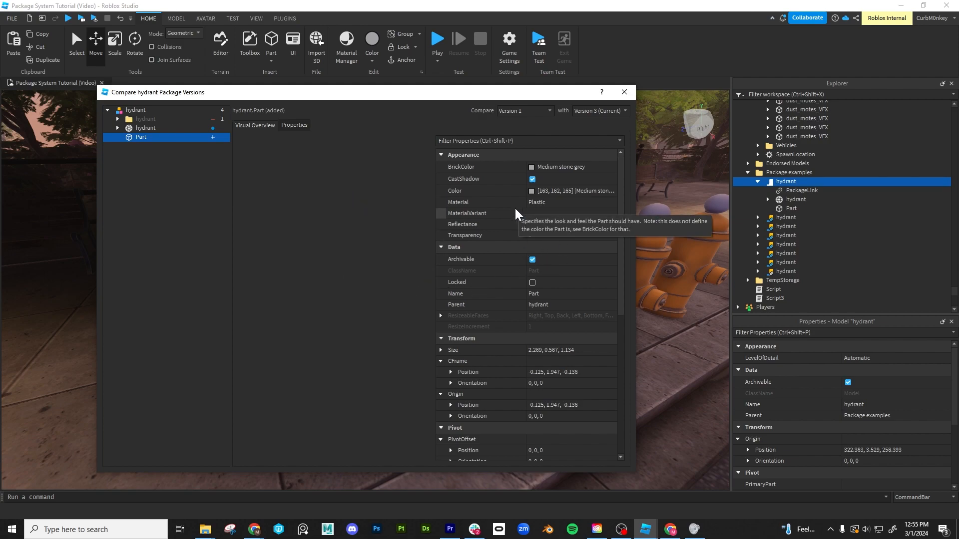
pyautogui.scroll(-5, 550, 309)
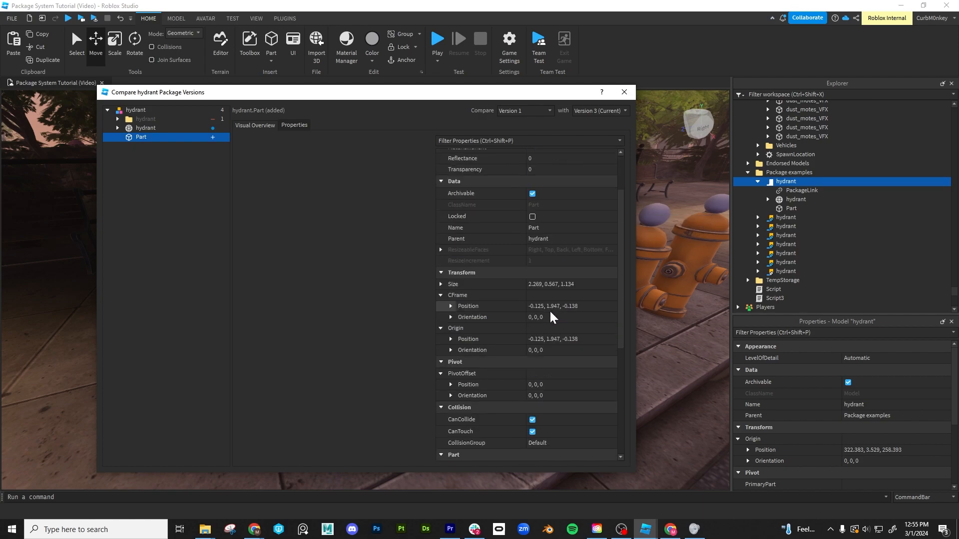
pyautogui.scroll(5, 548, 310)
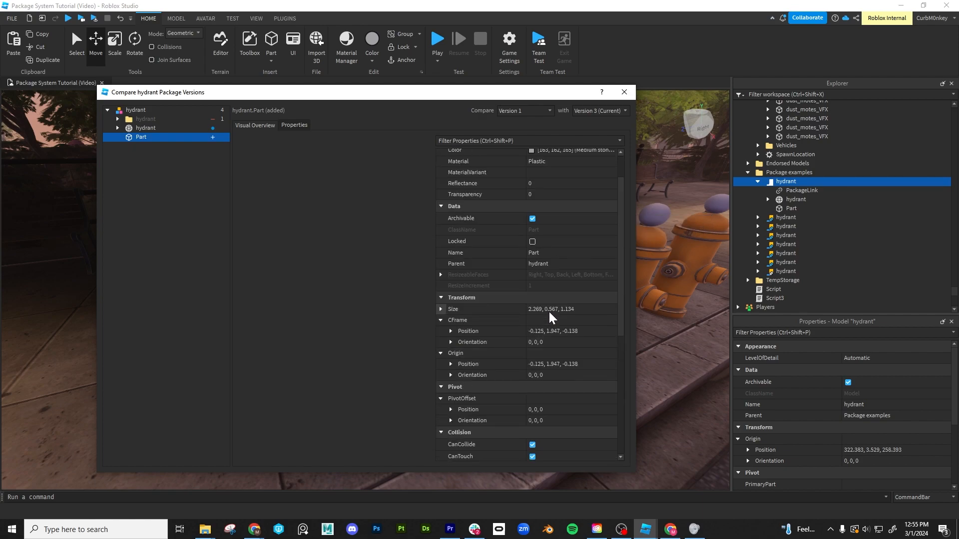
pyautogui.click(142, 128)
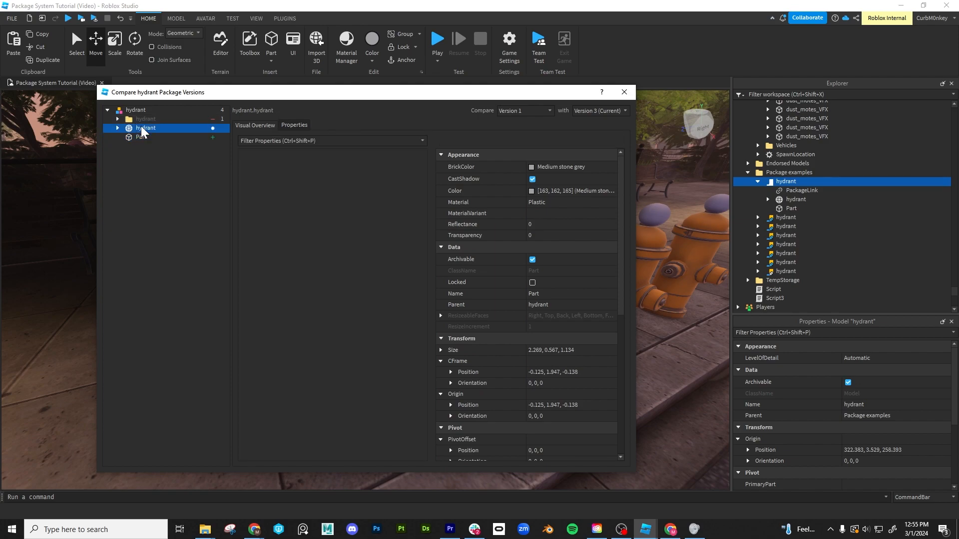
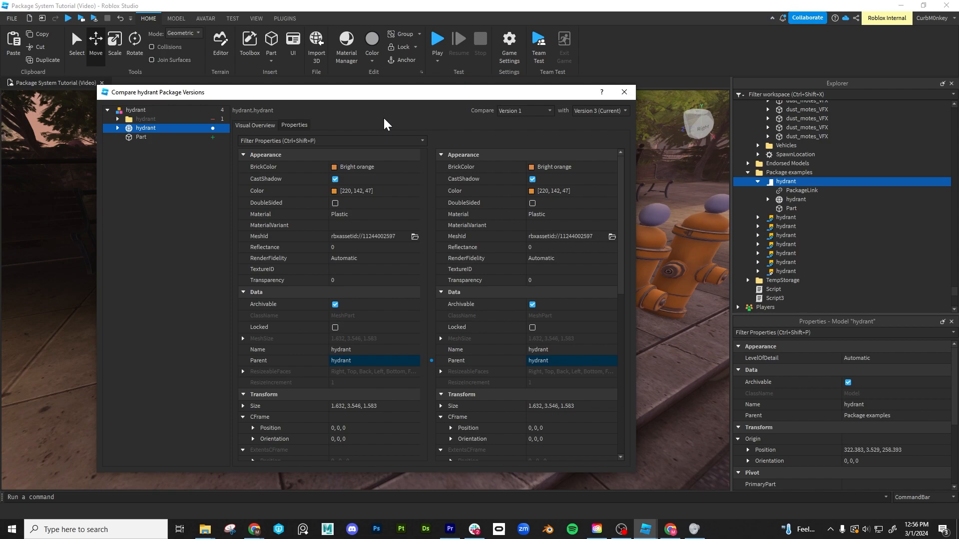
# - Review the properties of the top-level hydrant model in the version comparison and close it
pyautogui.click(140, 110)
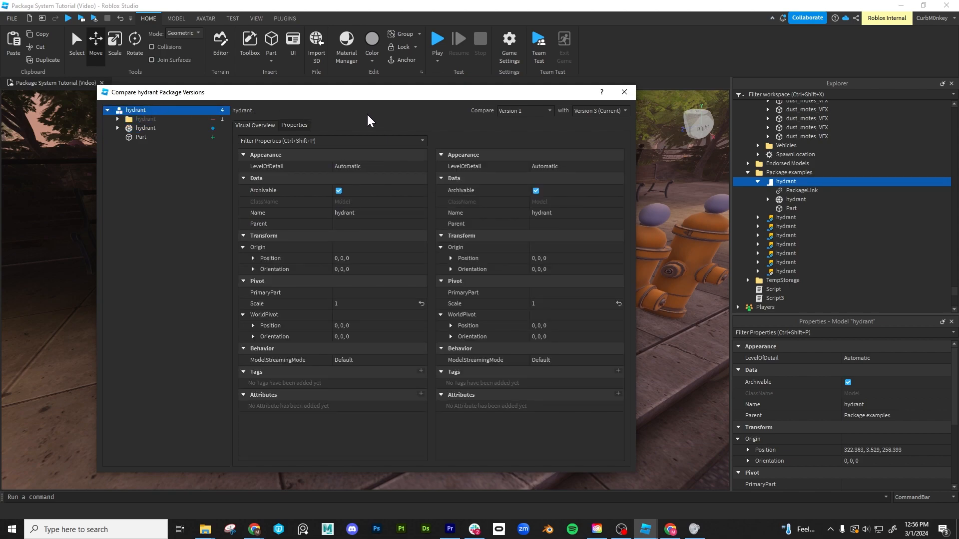
pyautogui.click(628, 93)
# - Look at the package commands available for the first hydrant, including Update All, and dismiss them
pyautogui.rightClick(790, 183)
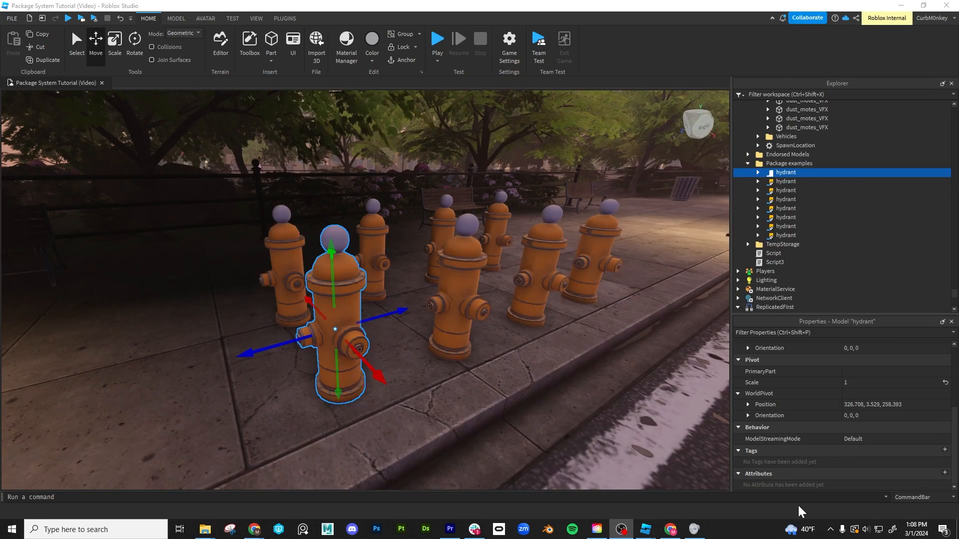
pyautogui.rightClick(772, 174)
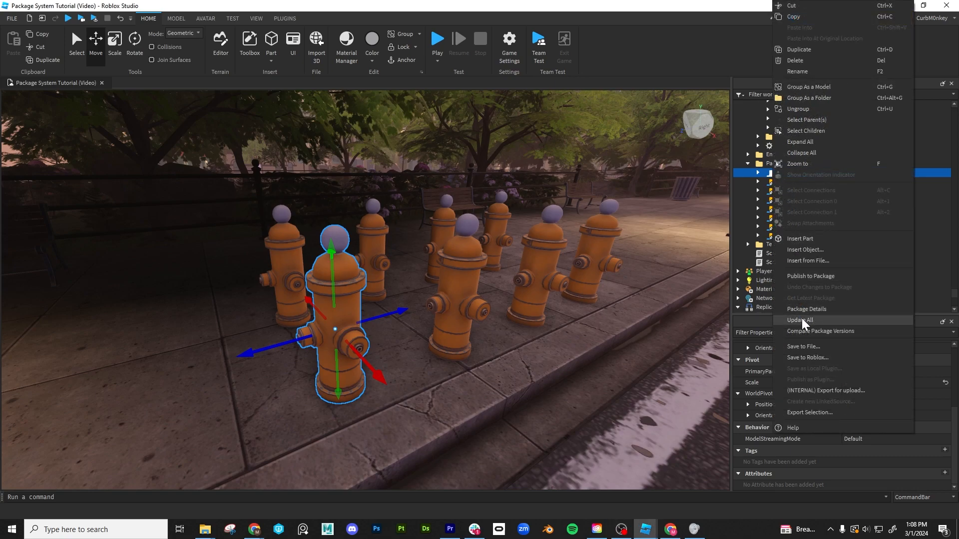
pyautogui.click(525, 362)
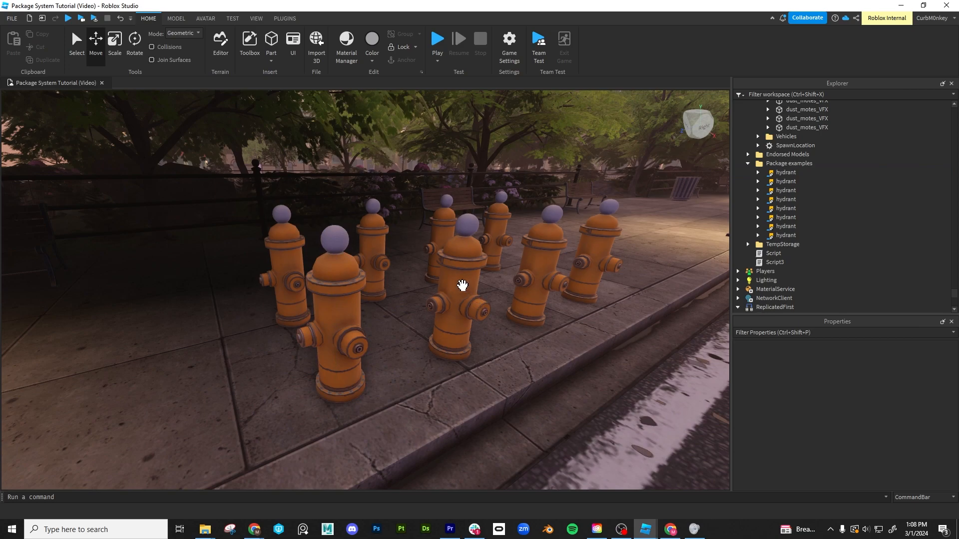
# - Check the AutoUpdate setting on the second hydrant's PackageLink
pyautogui.click(458, 271)
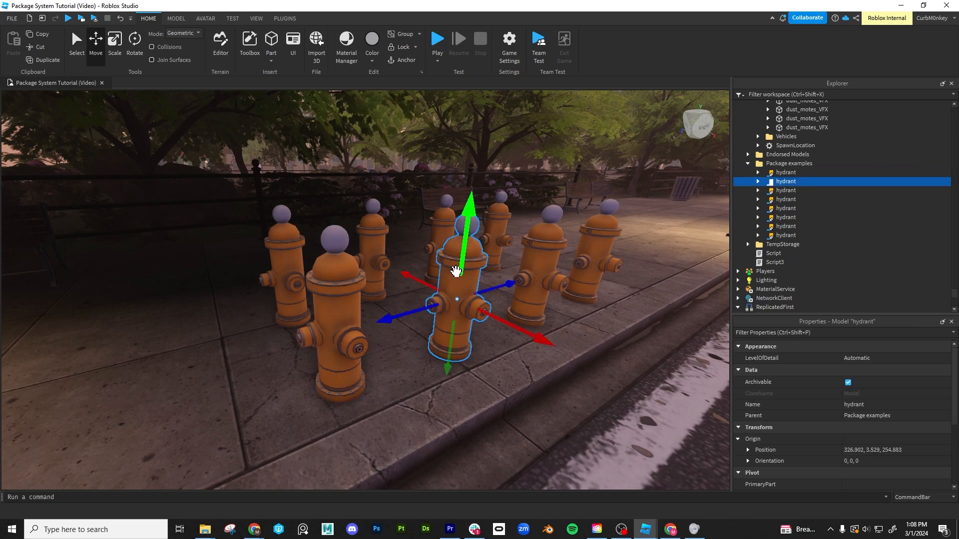
pyautogui.click(757, 181)
pyautogui.click(802, 190)
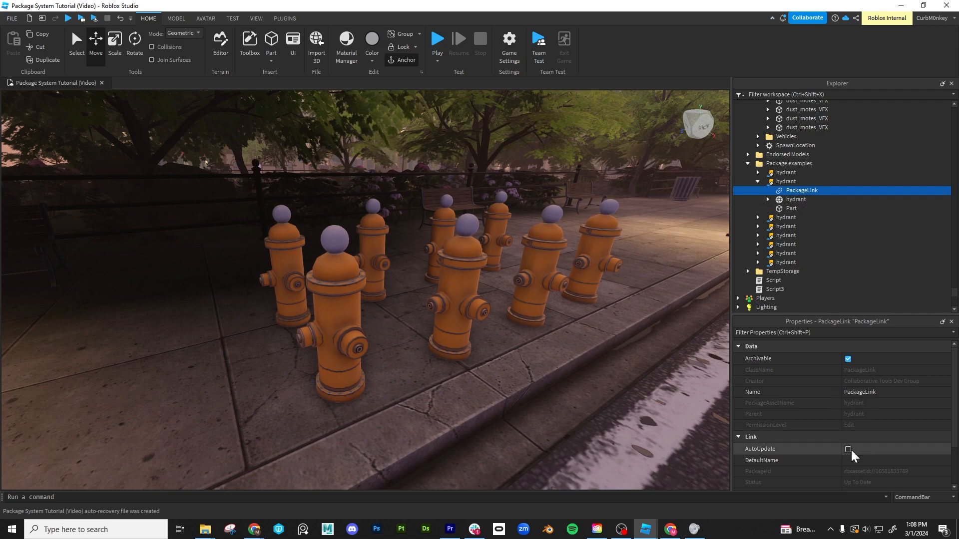
pyautogui.click(758, 181)
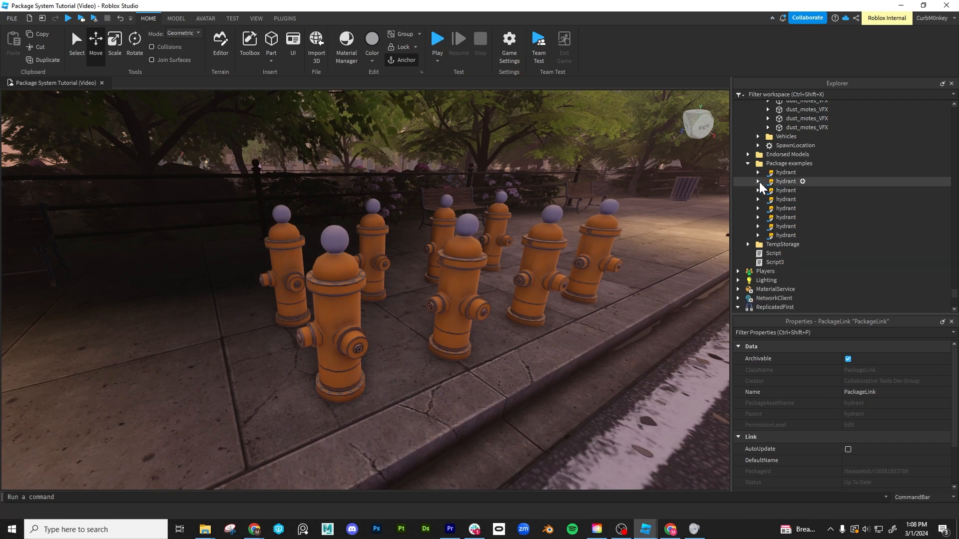
# - Delete the sphere Part from the first hydrant and accept modifying the package copy
pyautogui.click(343, 277)
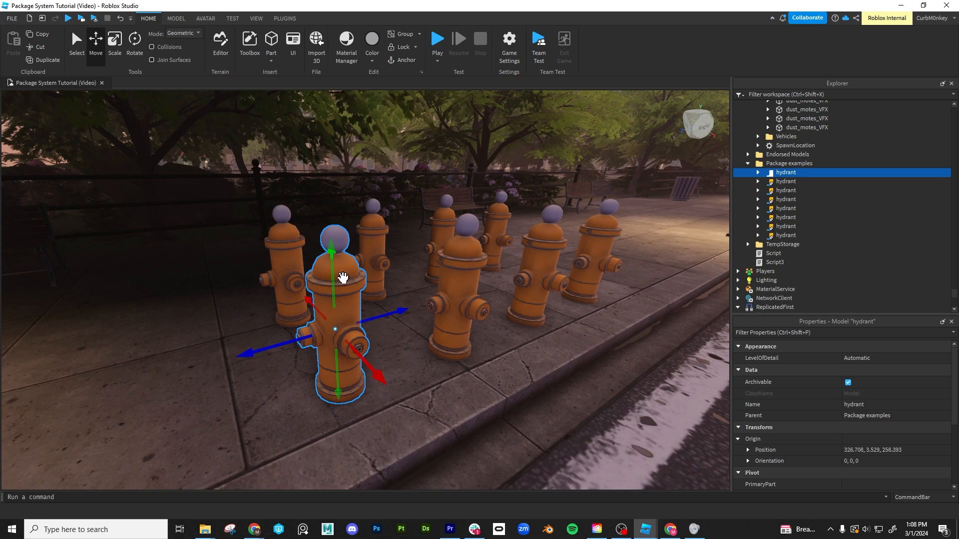
pyautogui.click(757, 172)
pyautogui.click(791, 199)
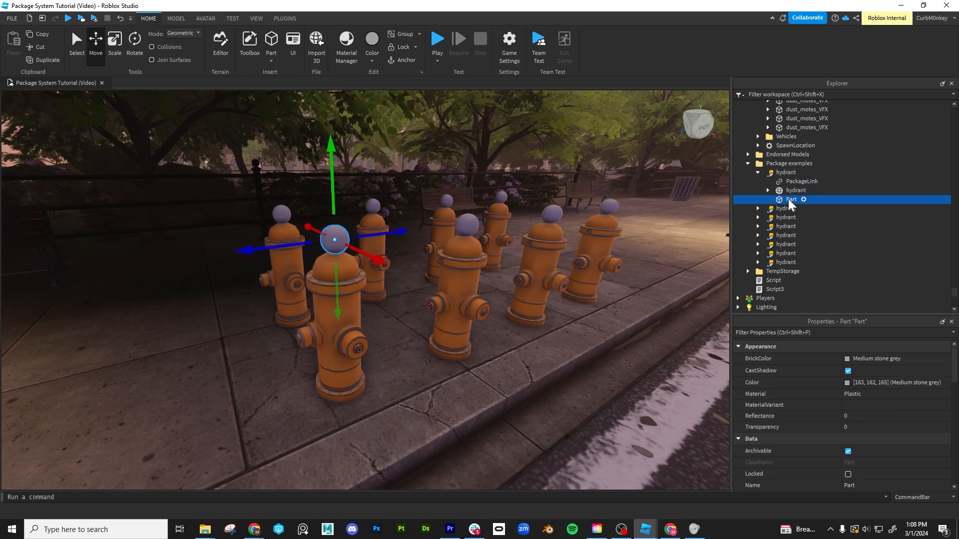
pyautogui.press('Delete')
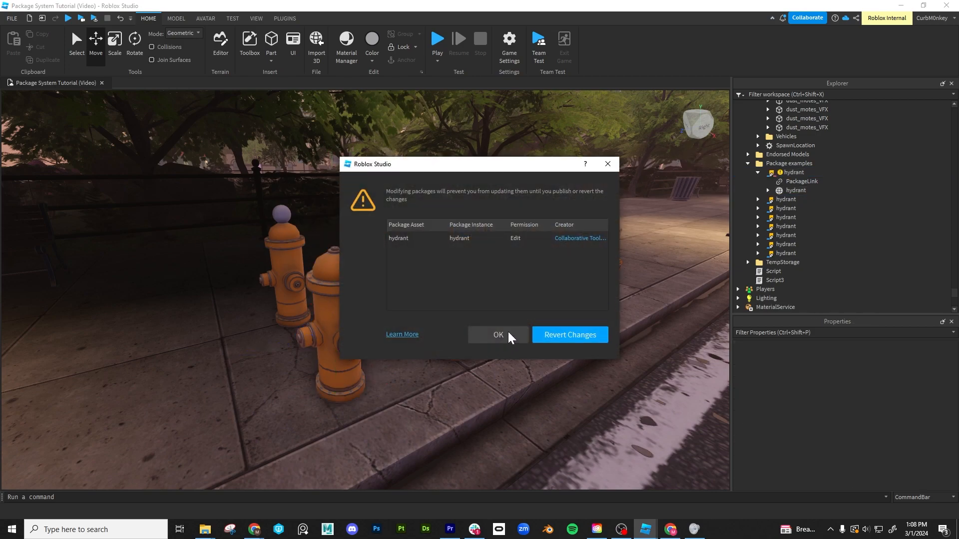
pyautogui.click(507, 336)
# - Set the first hydrant mesh's BrickColor to Bright green and publish the modified hydrant to its package
pyautogui.click(788, 189)
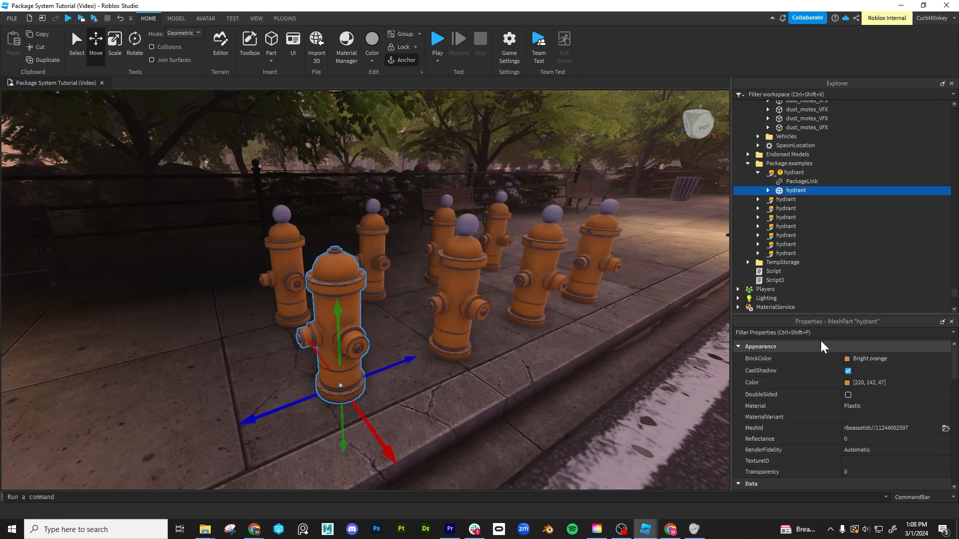
pyautogui.click(847, 358)
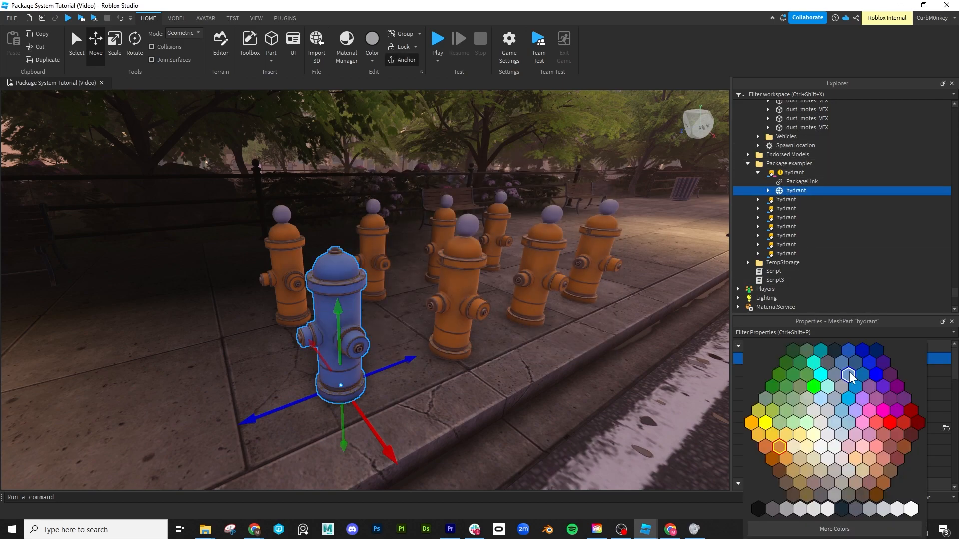
pyautogui.click(779, 392)
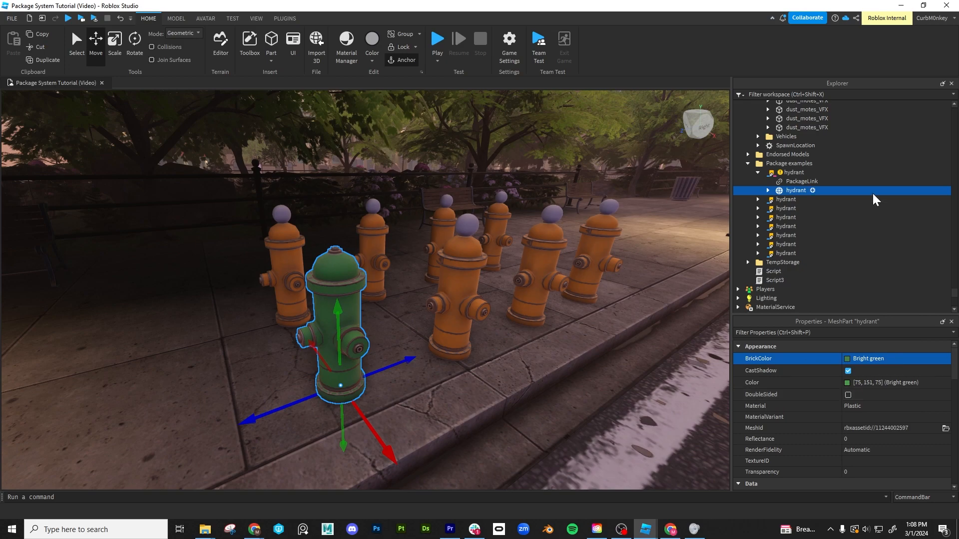
pyautogui.rightClick(791, 172)
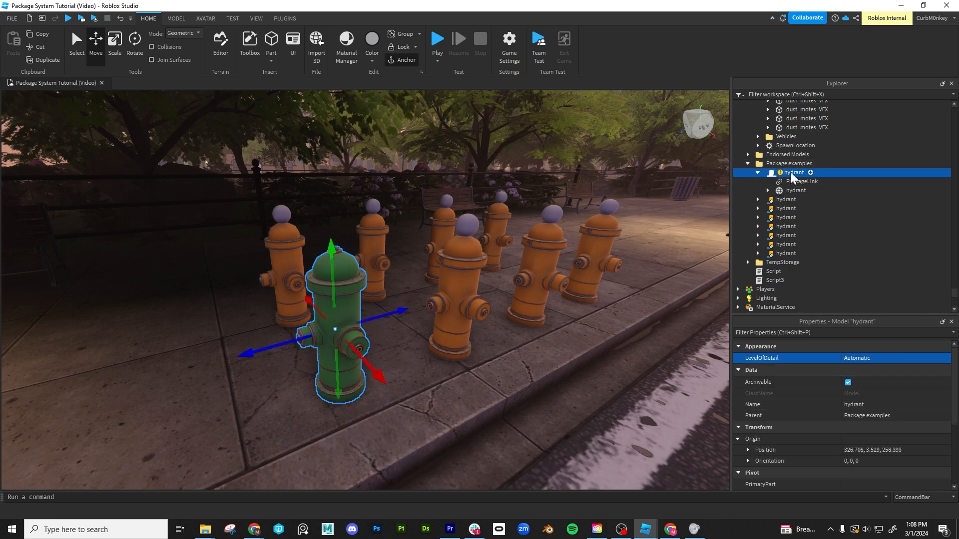
pyautogui.click(828, 278)
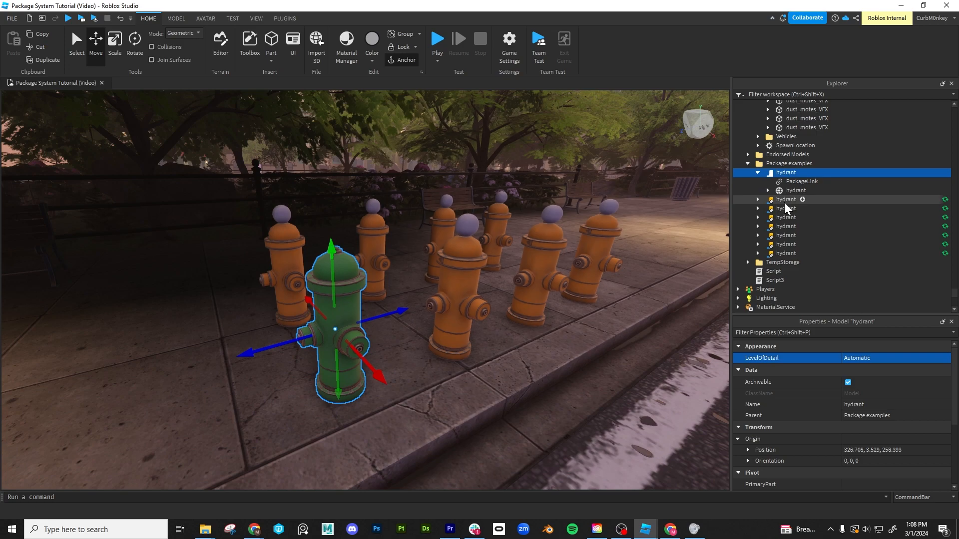
# - Check the published hydrant's PackageLink and select the other hydrant copies in the Package examples folder to review their update status
pyautogui.click(798, 181)
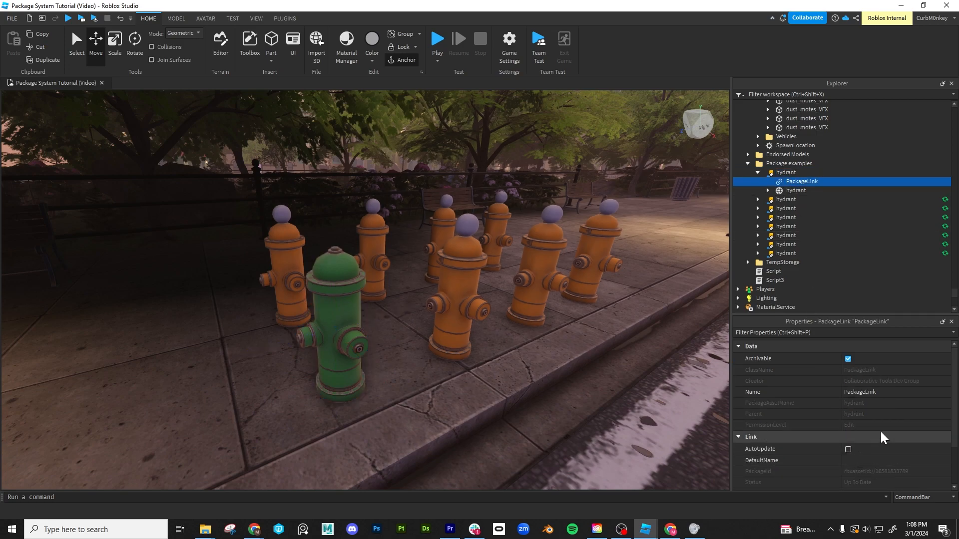
pyautogui.click(787, 199)
pyautogui.click(789, 254)
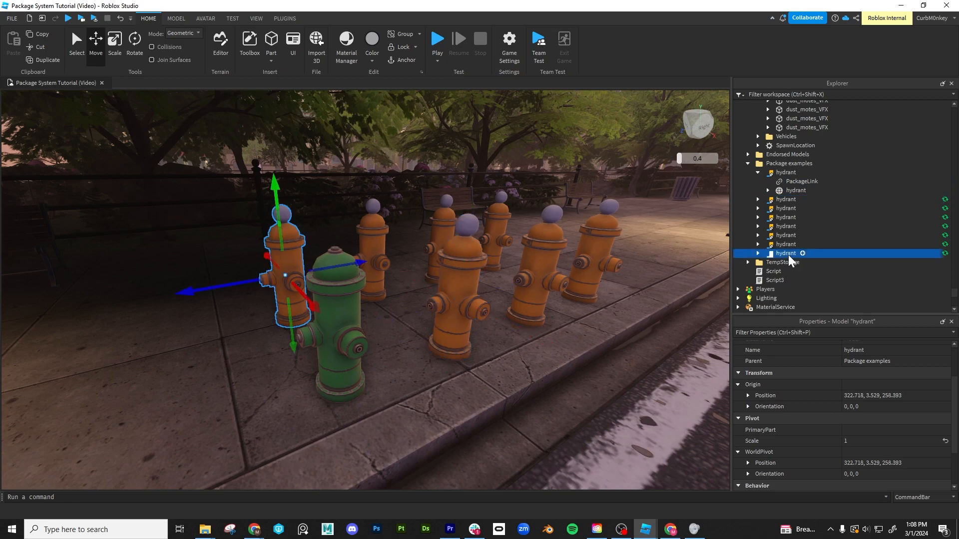
pyautogui.keyDown('shift'); pyautogui.click(786, 199); pyautogui.keyUp('shift')
pyautogui.click(784, 173)
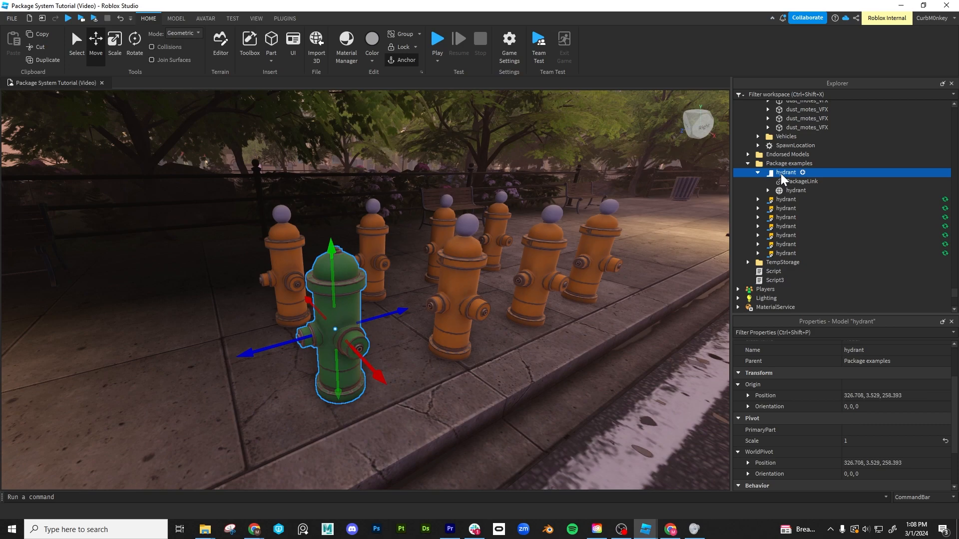
pyautogui.click(787, 199)
pyautogui.keyDown('shift'); pyautogui.click(789, 254); pyautogui.keyUp('shift')
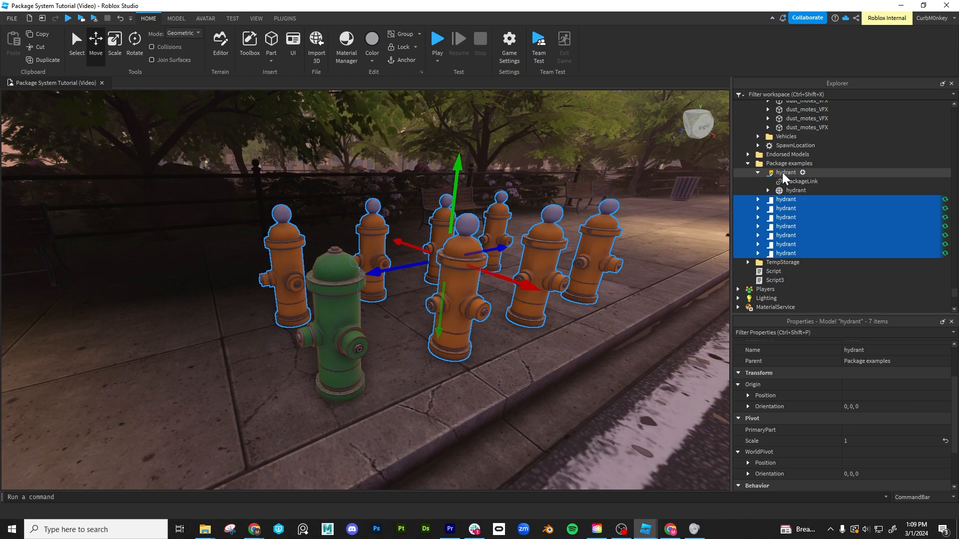
# - Mass-update all hydrant copies in Package System Tutorial (Video) to version 4 and check the second hydrant's PackageLink
pyautogui.click(786, 174)
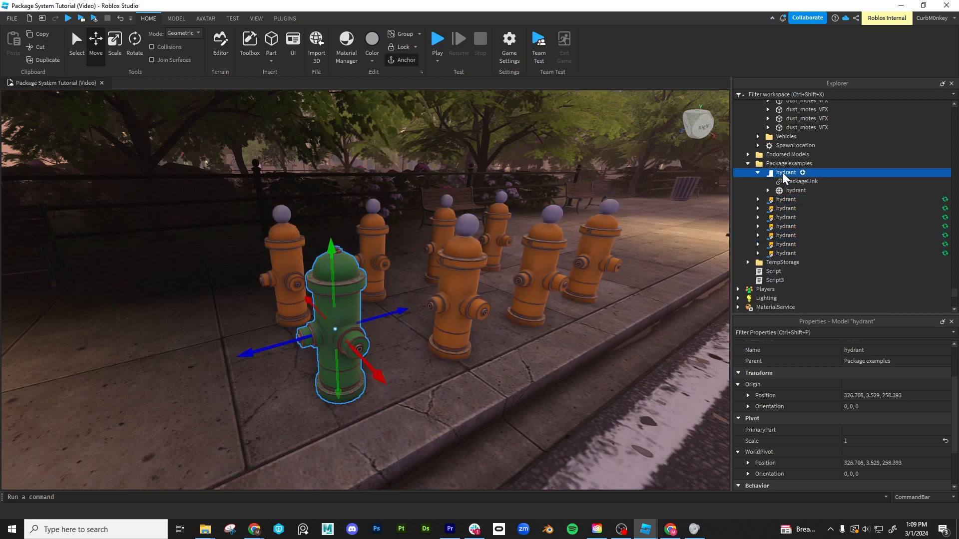
pyautogui.rightClick(785, 176)
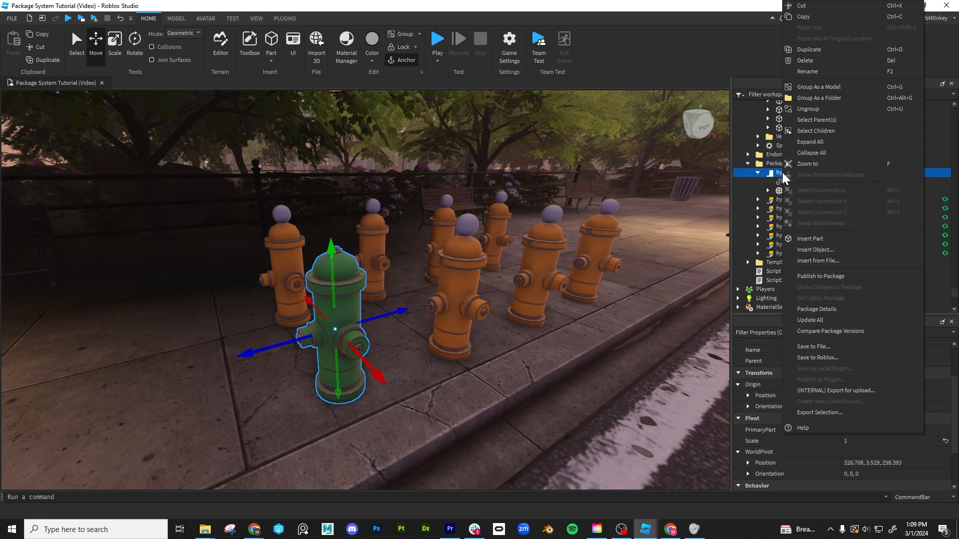
pyautogui.click(810, 320)
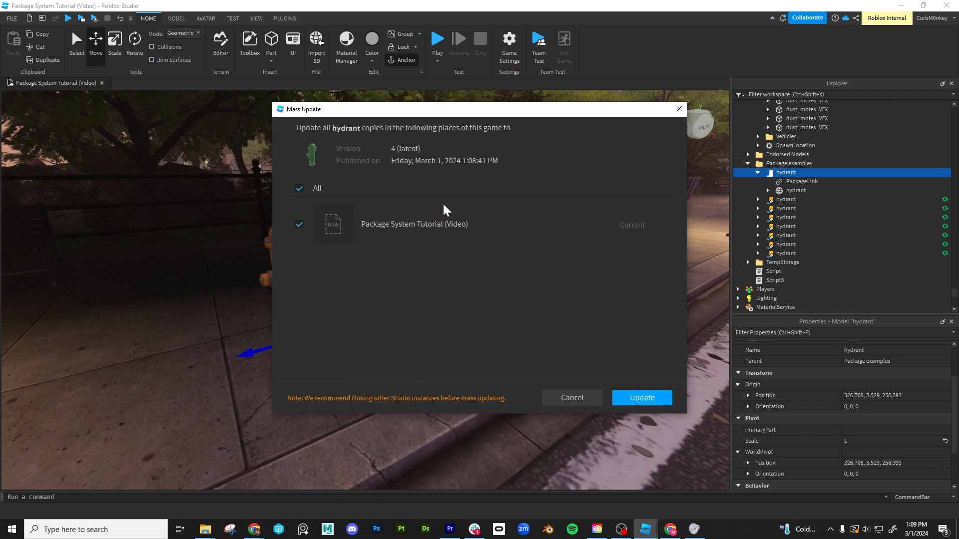
pyautogui.click(643, 400)
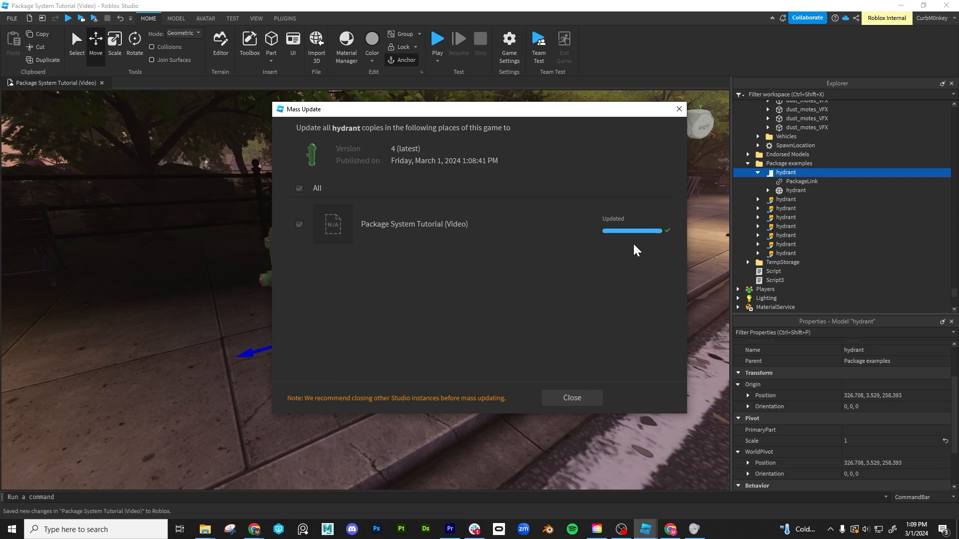
pyautogui.click(571, 400)
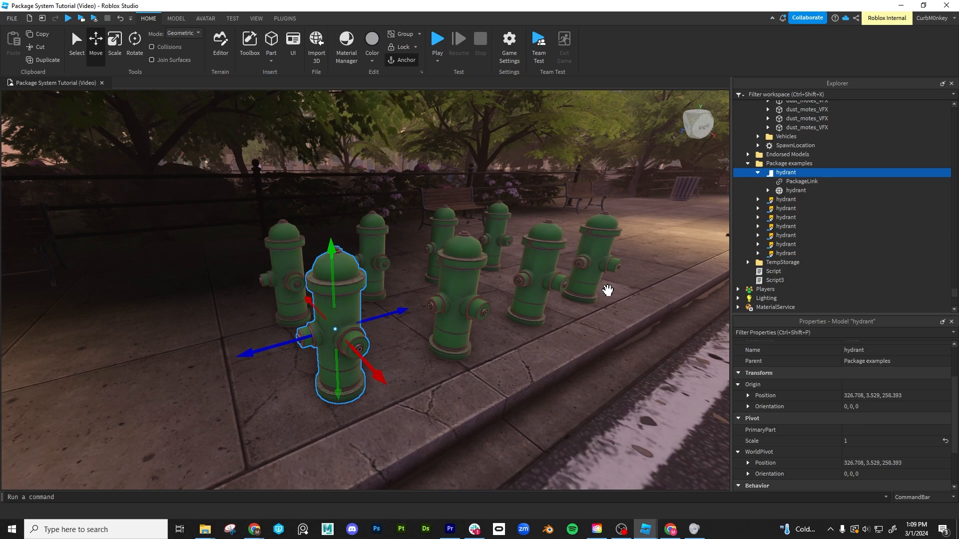
pyautogui.click(463, 274)
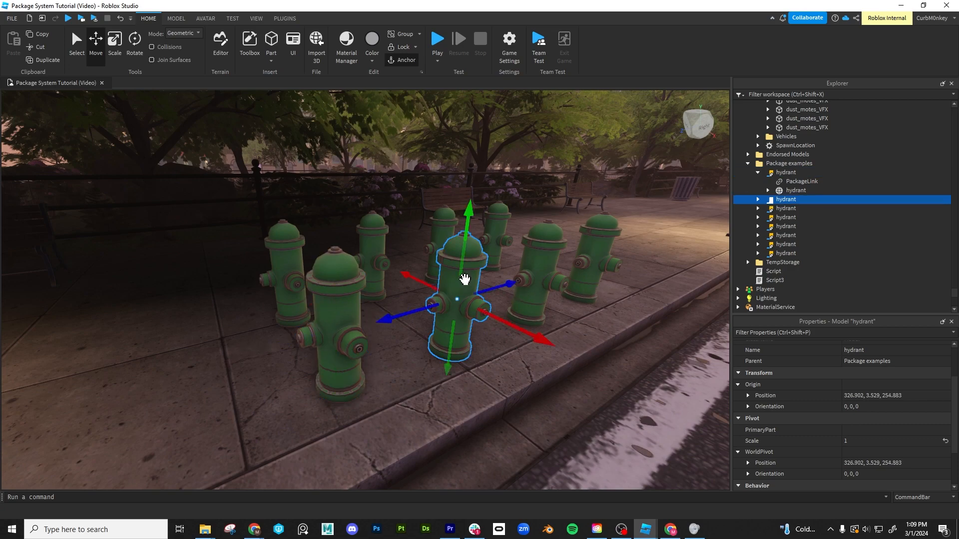
pyautogui.click(843, 232)
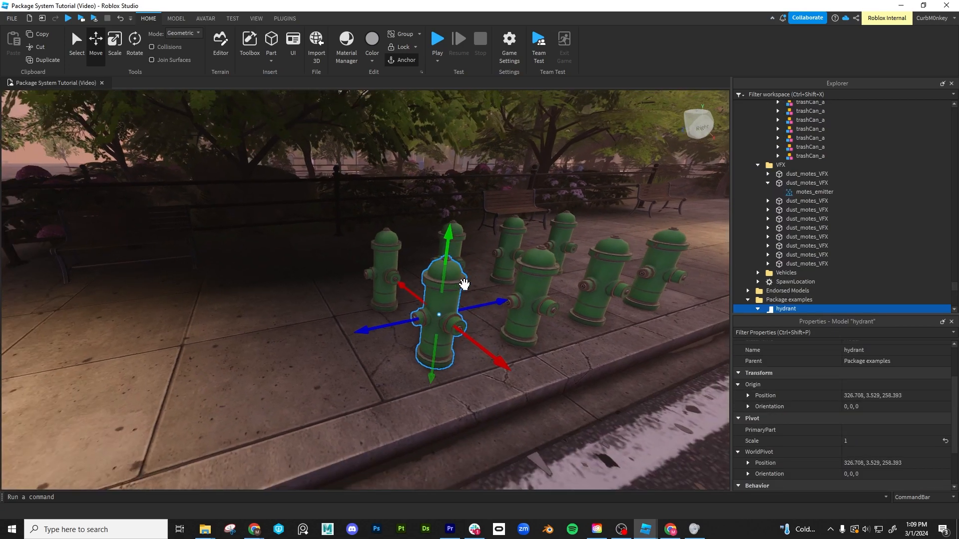
# - Duplicate the front hydrant and move the copy along the sidewalk away from the group
pyautogui.moveTo(464, 284); pyautogui.dragTo(464, 283, button='right')
pyautogui.moveTo(488, 300); pyautogui.dragTo(318, 320)
pyautogui.moveTo(356, 309); pyautogui.dragTo(356, 309, button='right')
pyautogui.press('a')
# - Enable move snapping at 5 studs and place another hydrant copy 5 studs farther along the sidewalk
pyautogui.click(177, 18)
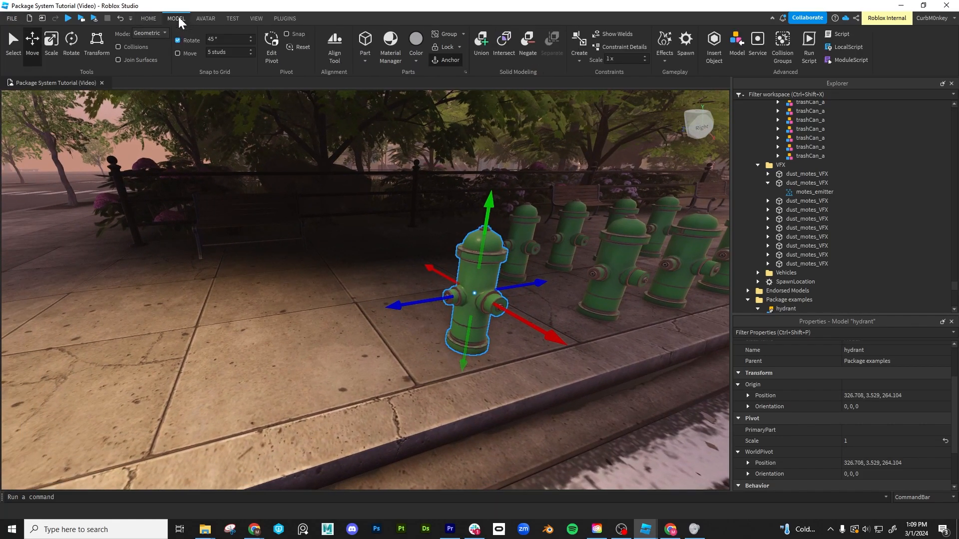
pyautogui.click(178, 54)
pyautogui.moveTo(409, 303); pyautogui.dragTo(283, 320)
pyautogui.moveTo(403, 318); pyautogui.dragTo(404, 317, button='right')
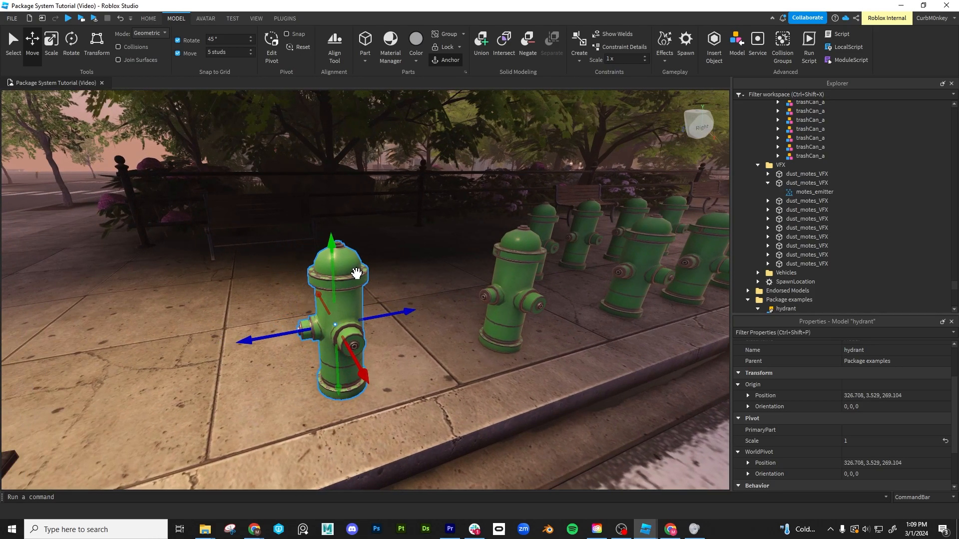
# - Roll the newest hydrant copy back by setting its PackageLink VersionNumber to 3 and accepting the version change
pyautogui.click(388, 193)
pyautogui.click(334, 281)
pyautogui.scroll(-3, 814, 242)
pyautogui.click(758, 232)
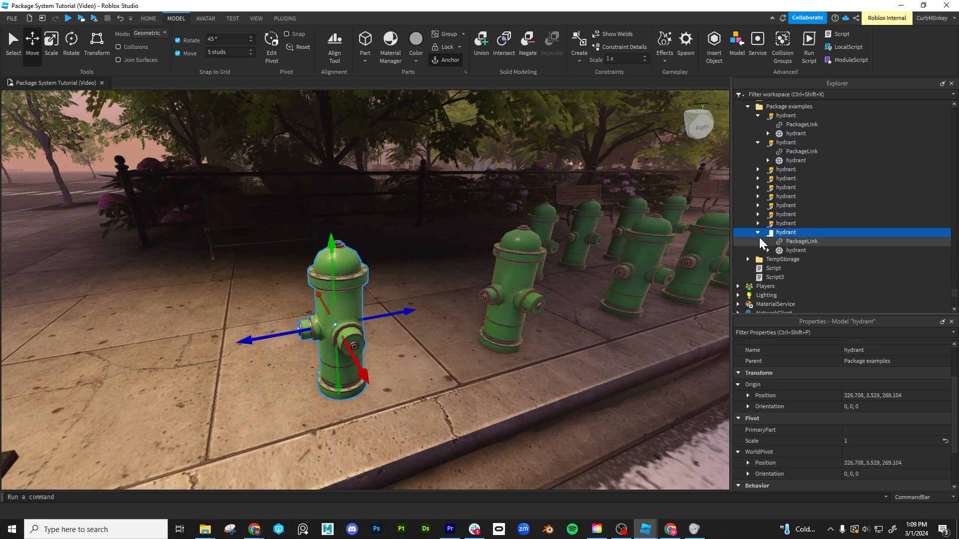
pyautogui.click(791, 244)
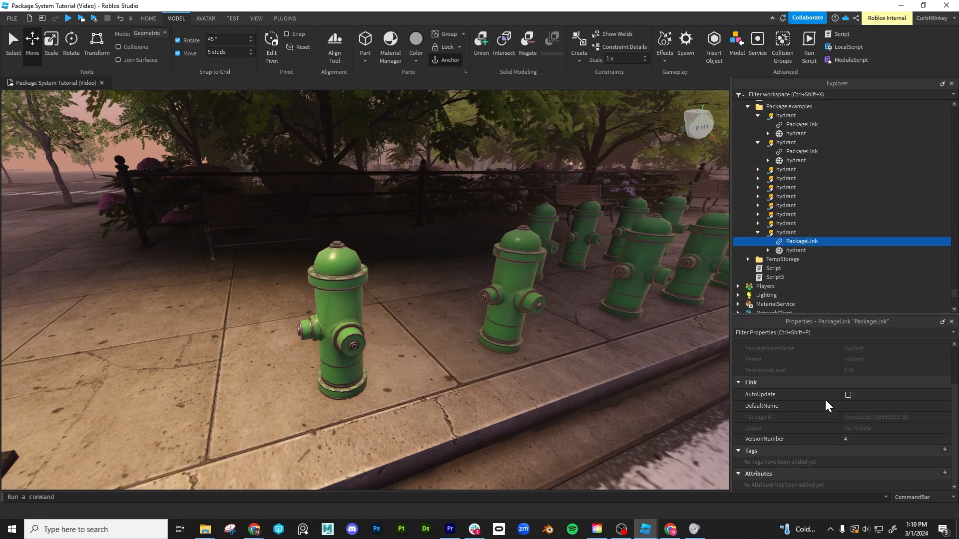
pyautogui.click(867, 439)
pyautogui.write('3')
pyautogui.press('Return')
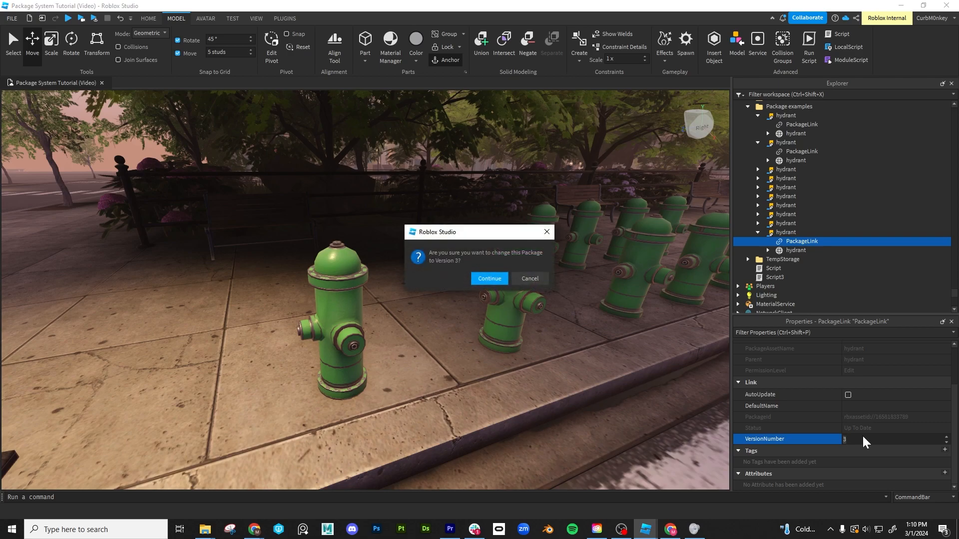
pyautogui.click(492, 279)
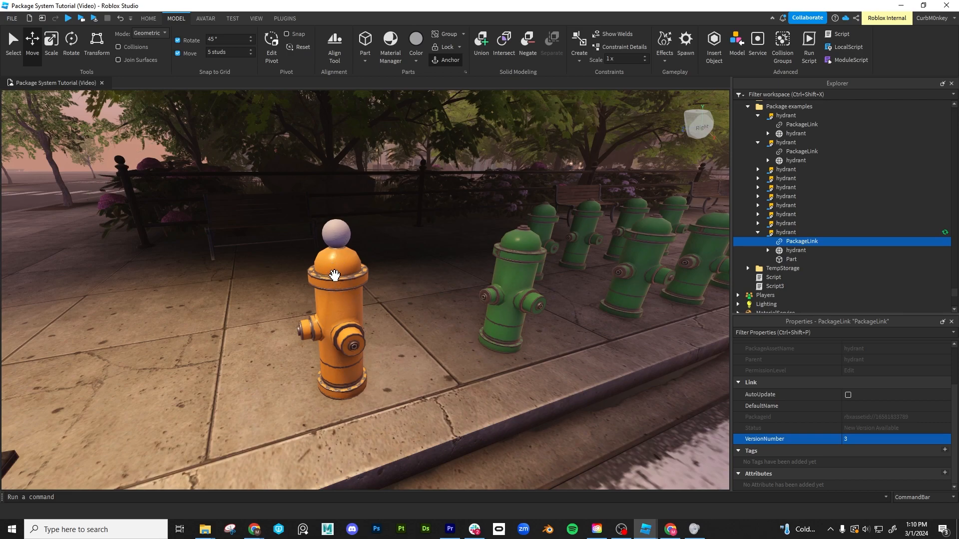
# - Try to publish the rolled-back version 3 hydrant copy to its package
pyautogui.click(788, 233)
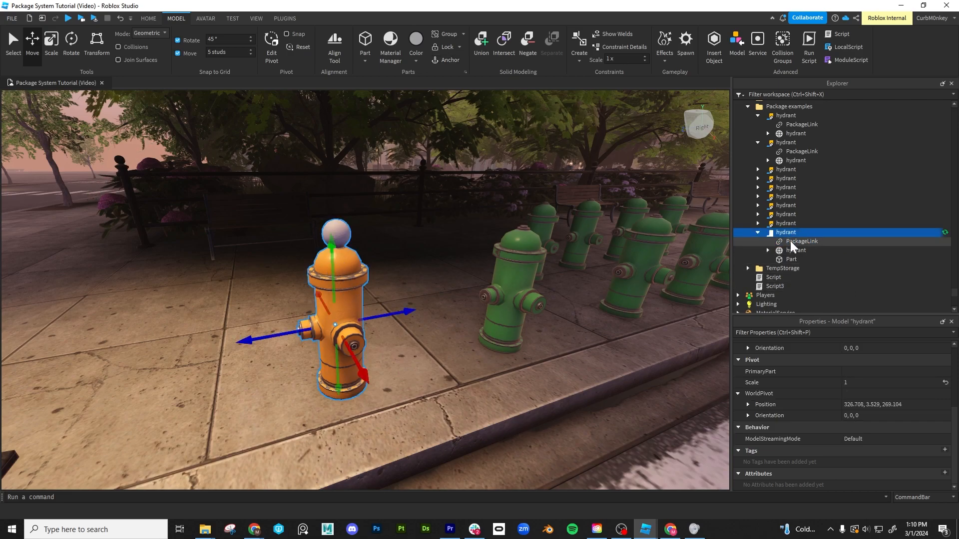
pyautogui.click(791, 243)
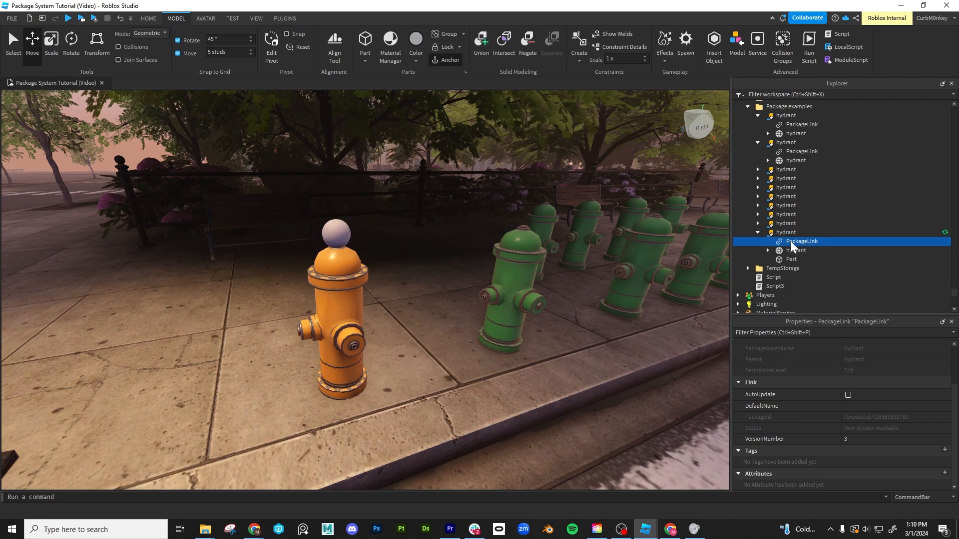
pyautogui.rightClick(788, 233)
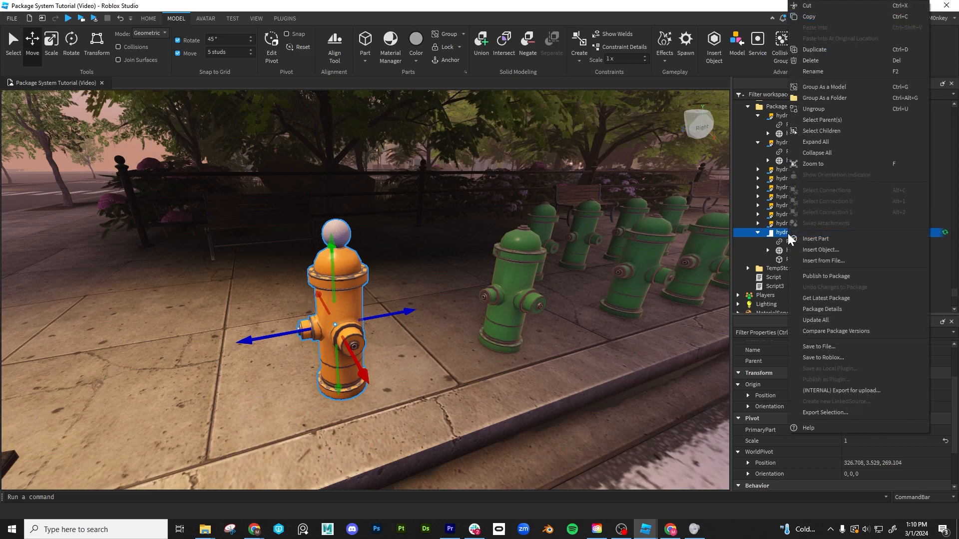
pyautogui.click(826, 276)
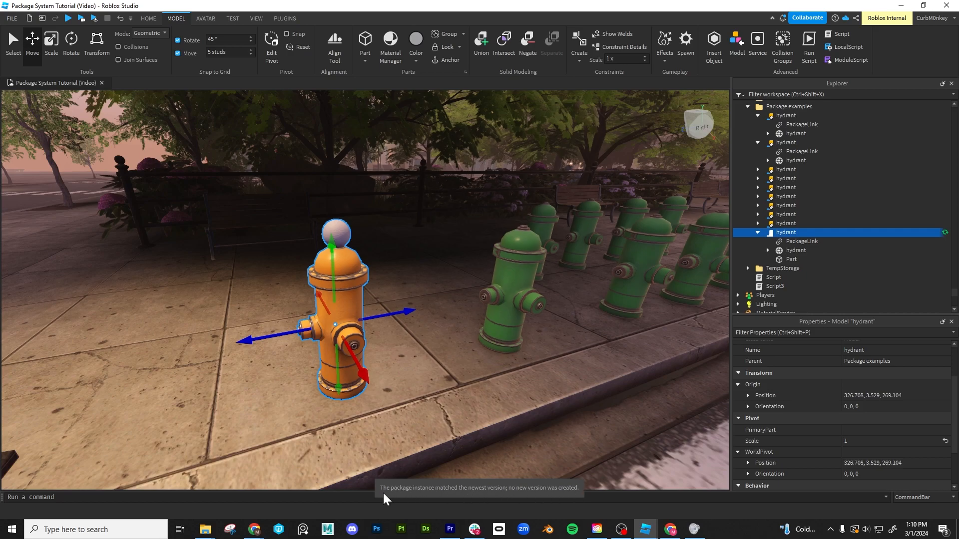
# - Delete the PackageLink from the rolled-back orange hydrant model
pyautogui.click(781, 224)
pyautogui.click(786, 233)
pyautogui.click(799, 242)
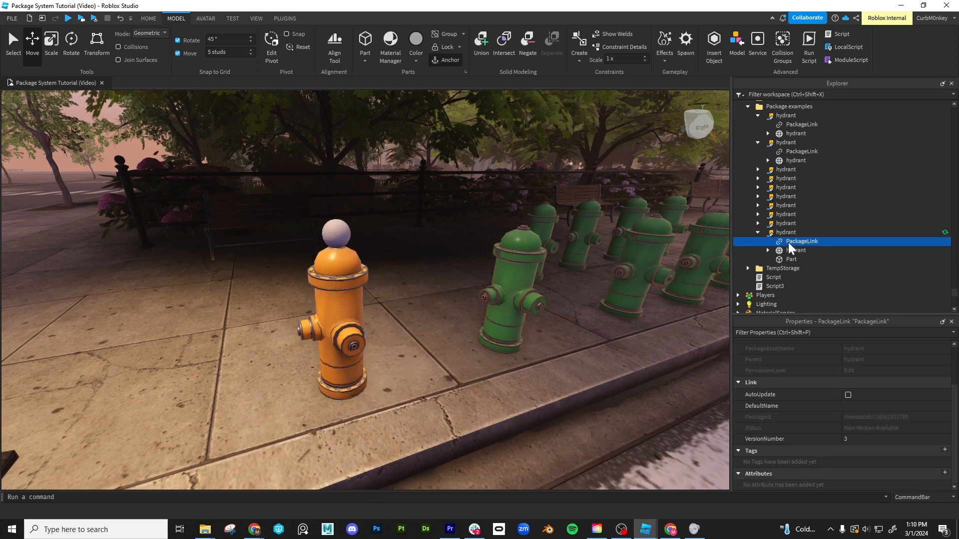
pyautogui.press('Delete')
# - Cut the orange hydrant mesh and its Part out of the unlinked hydrant model
pyautogui.click(790, 242)
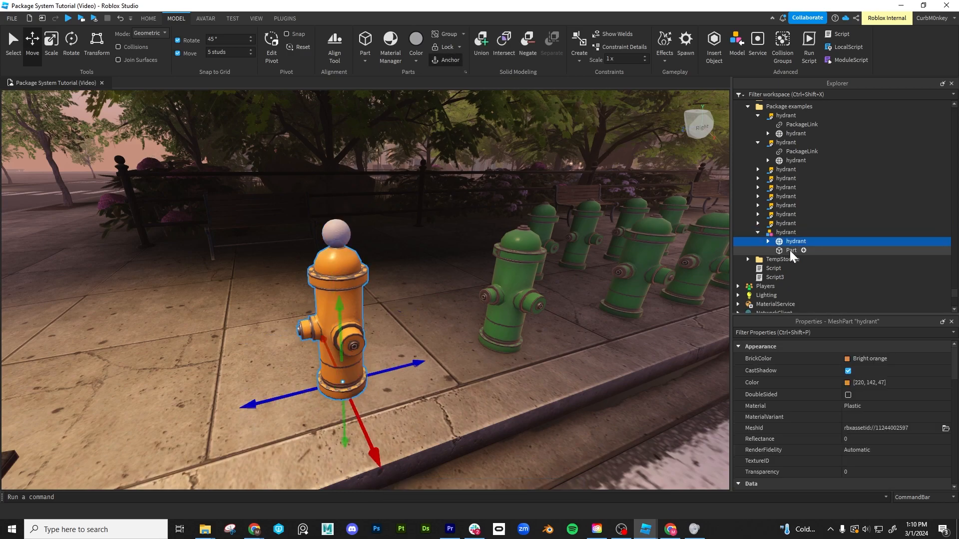
pyautogui.keyDown('ctrl'); pyautogui.click(791, 251); pyautogui.keyUp('ctrl')
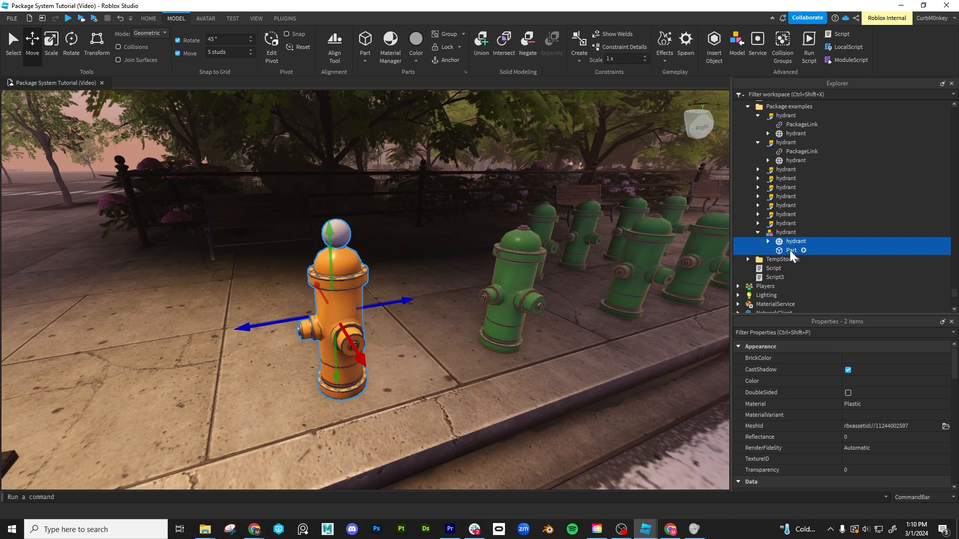
pyautogui.press('Delete')
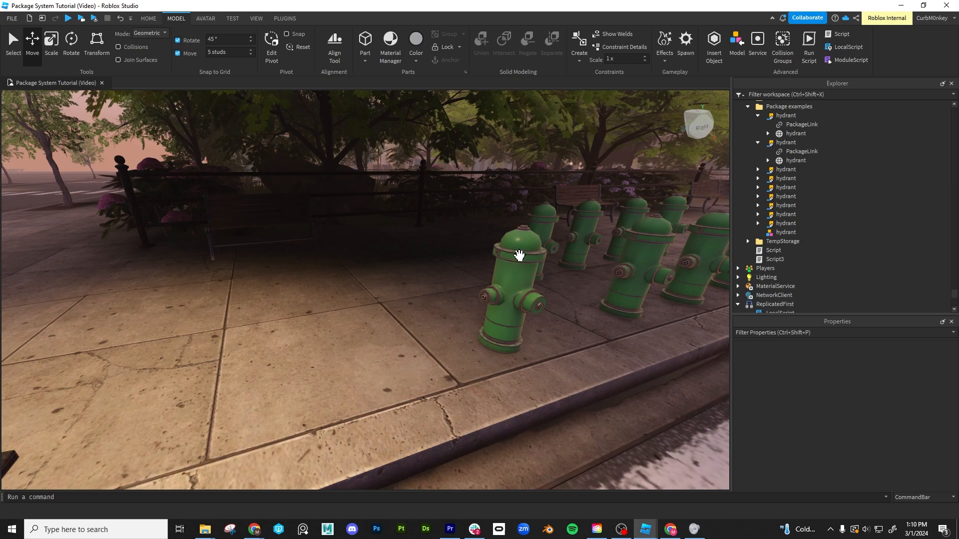
# - Paste the orange mesh and Part at their original location into the neighbouring green hydrant package copy and accept modifying the package
pyautogui.click(519, 255)
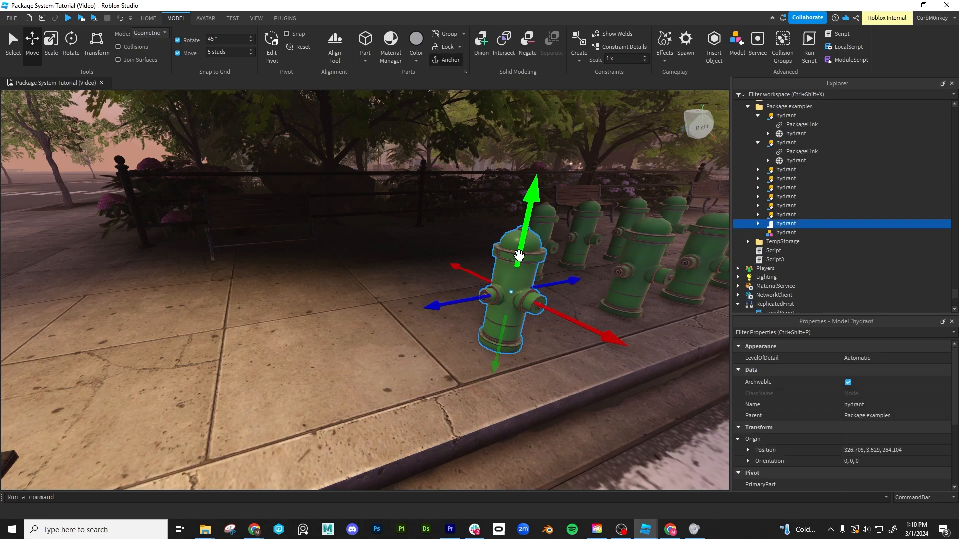
pyautogui.click(757, 223)
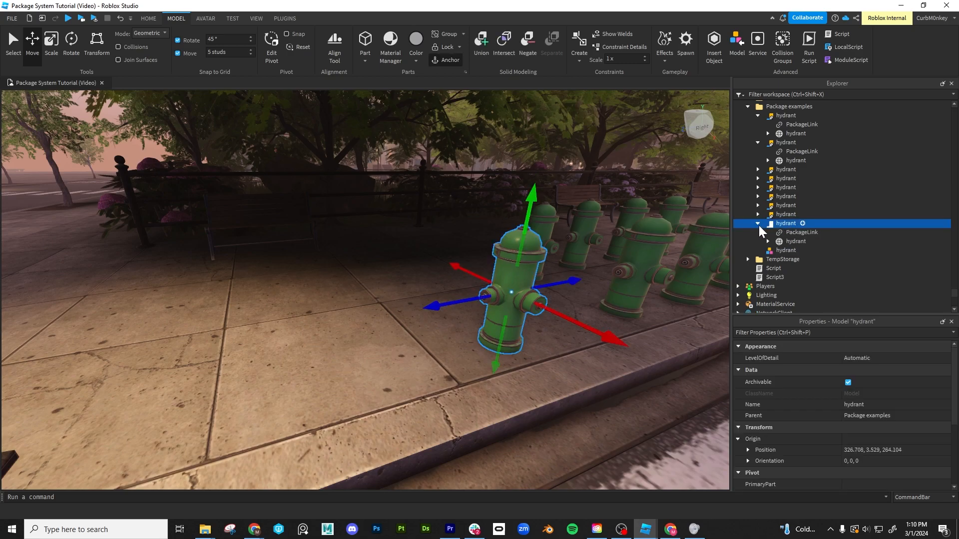
pyautogui.click(790, 232)
pyautogui.click(788, 224)
pyautogui.rightClick(789, 227)
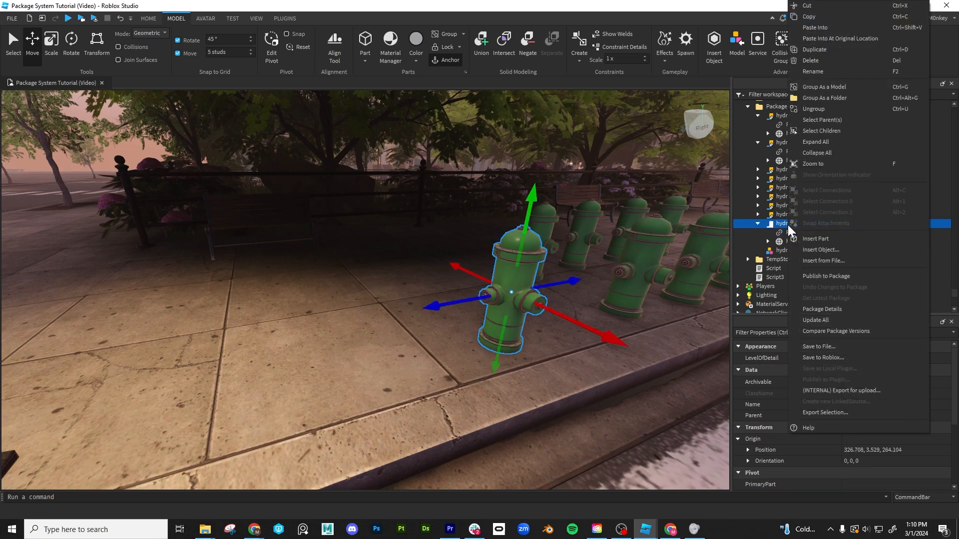
pyautogui.click(839, 39)
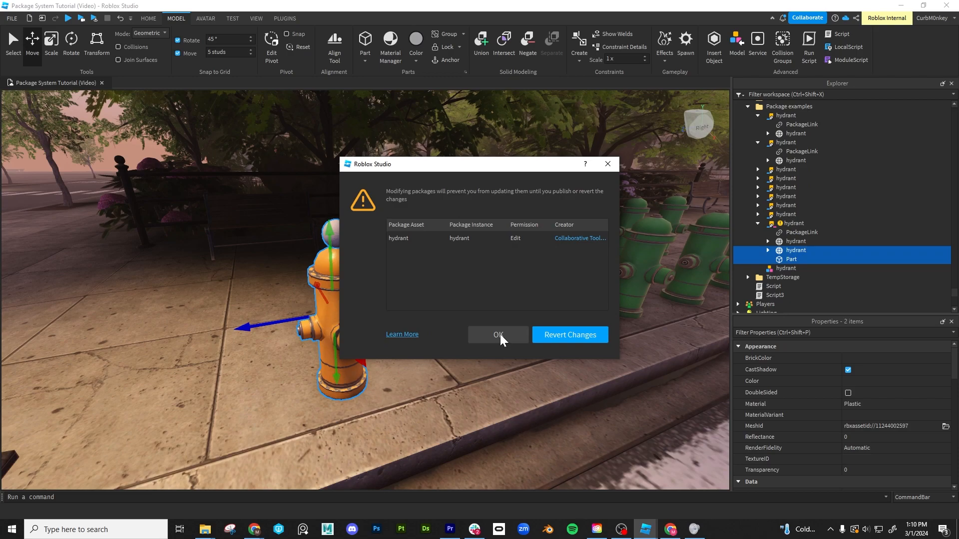
pyautogui.click(500, 335)
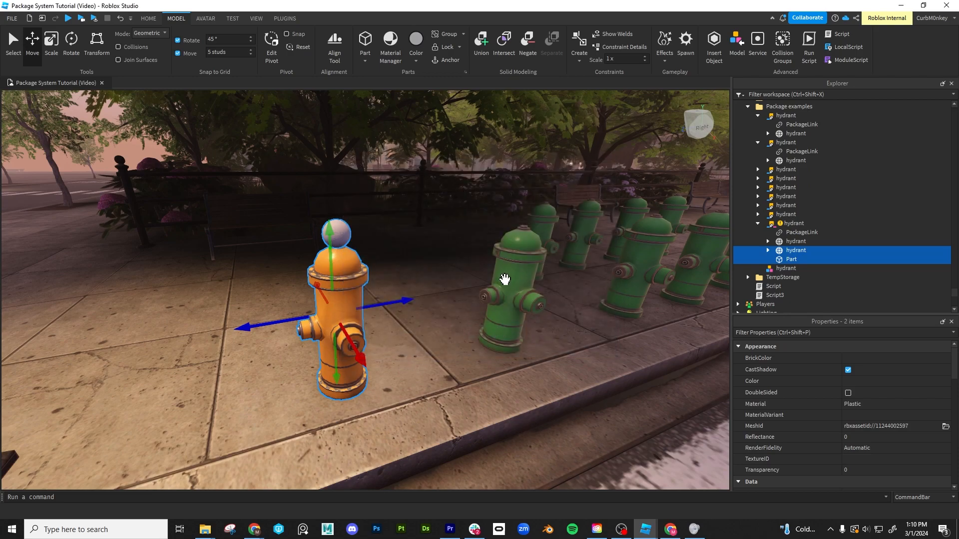
# - Delete the green mesh from that package copy and move the pasted orange mesh and Part into its place
pyautogui.click(796, 242)
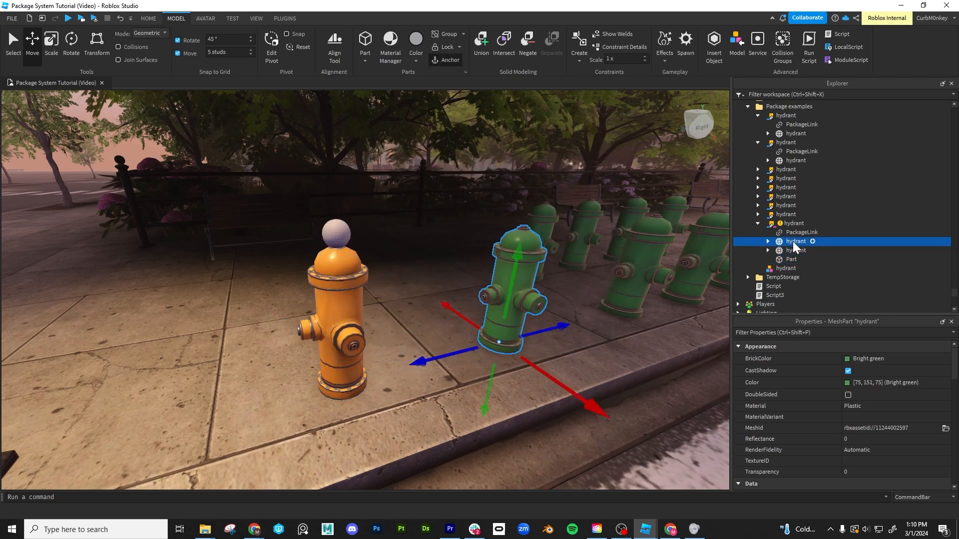
pyautogui.press('Delete')
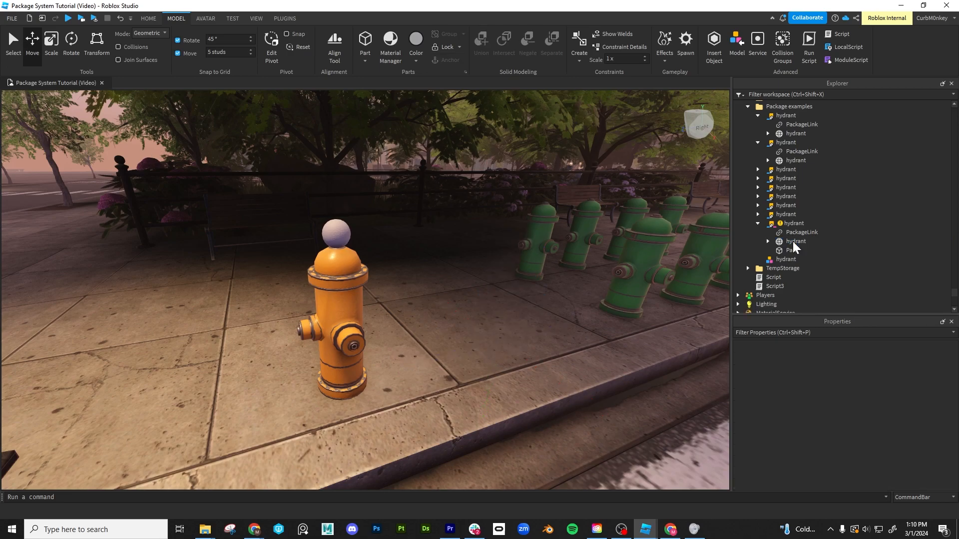
pyautogui.click(795, 243)
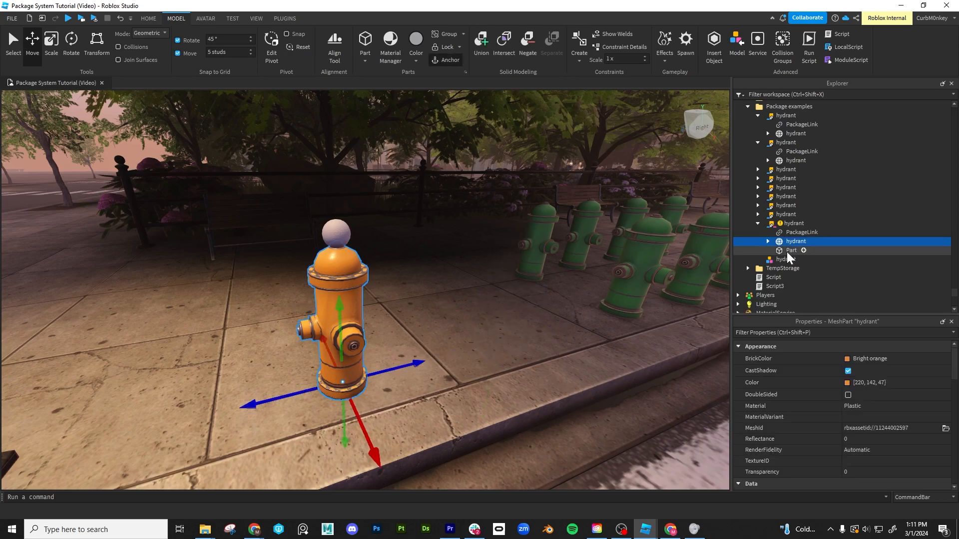
pyautogui.keyDown('ctrl'); pyautogui.click(788, 252); pyautogui.keyUp('ctrl')
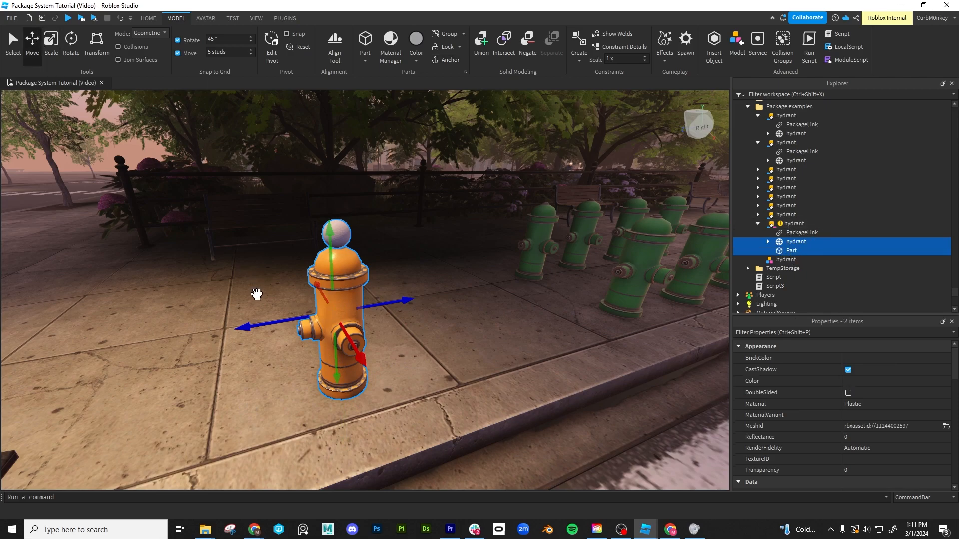
pyautogui.moveTo(254, 325); pyautogui.dragTo(390, 312)
pyautogui.moveTo(559, 326); pyautogui.dragTo(558, 328, button='right')
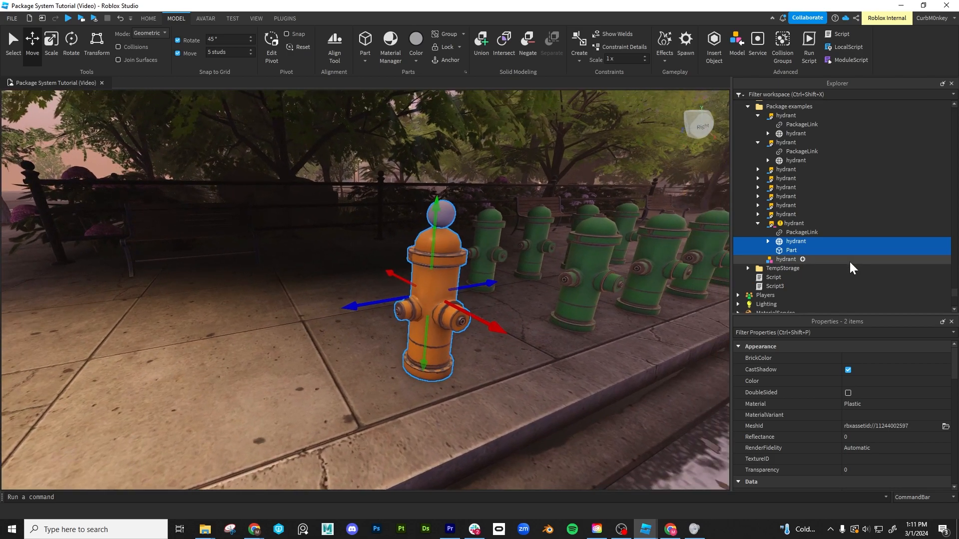
# - Publish the modified orange hydrant copy to its package and check the version number in its PackageLink
pyautogui.click(791, 224)
pyautogui.rightClick(791, 225)
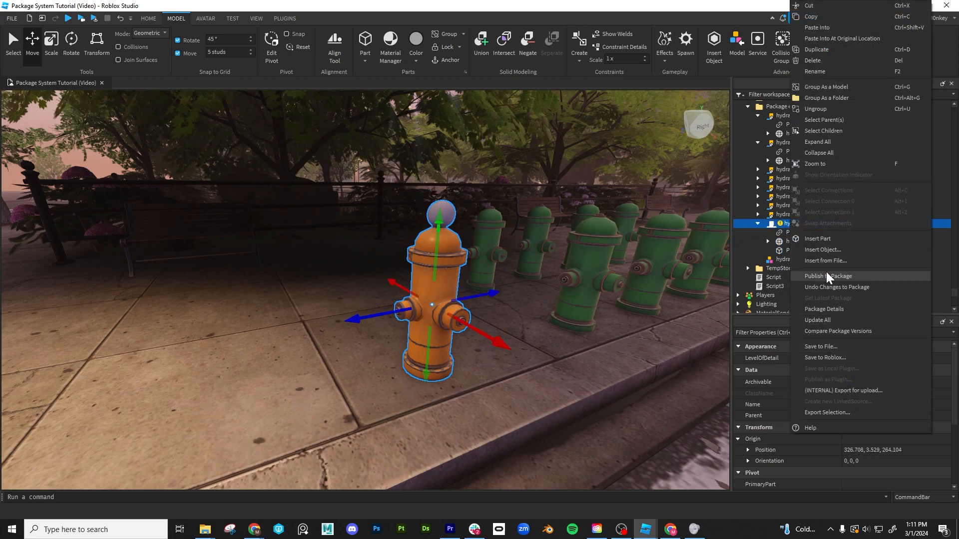
pyautogui.click(832, 283)
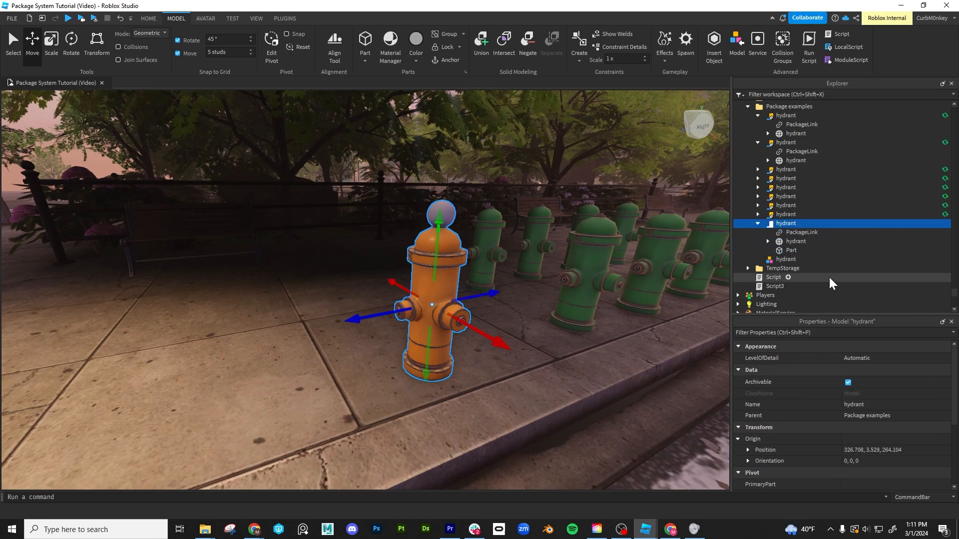
pyautogui.click(791, 233)
pyautogui.scroll(-3, 869, 400)
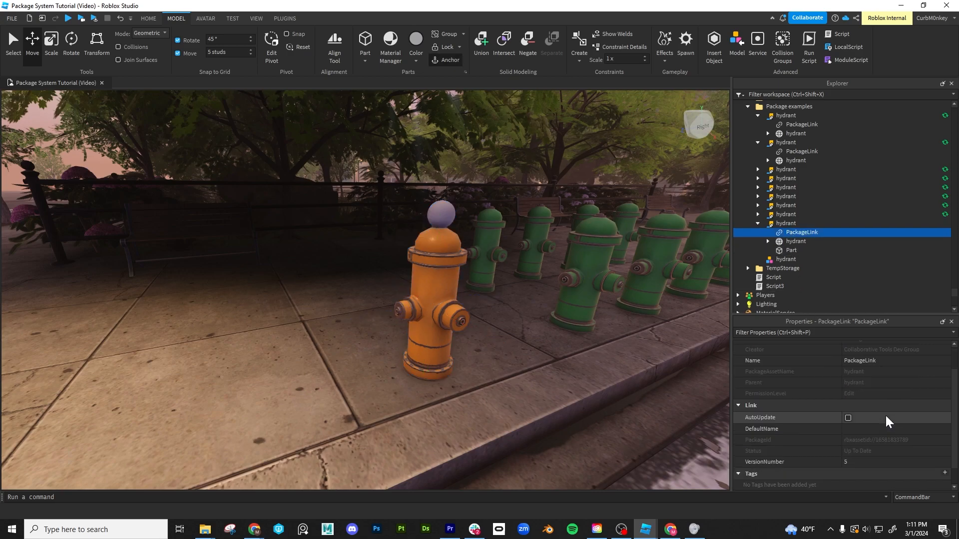
# - Mass-update all hydrant copies in Package System Tutorial (Video) to version 5
pyautogui.click(782, 225)
pyautogui.rightClick(782, 225)
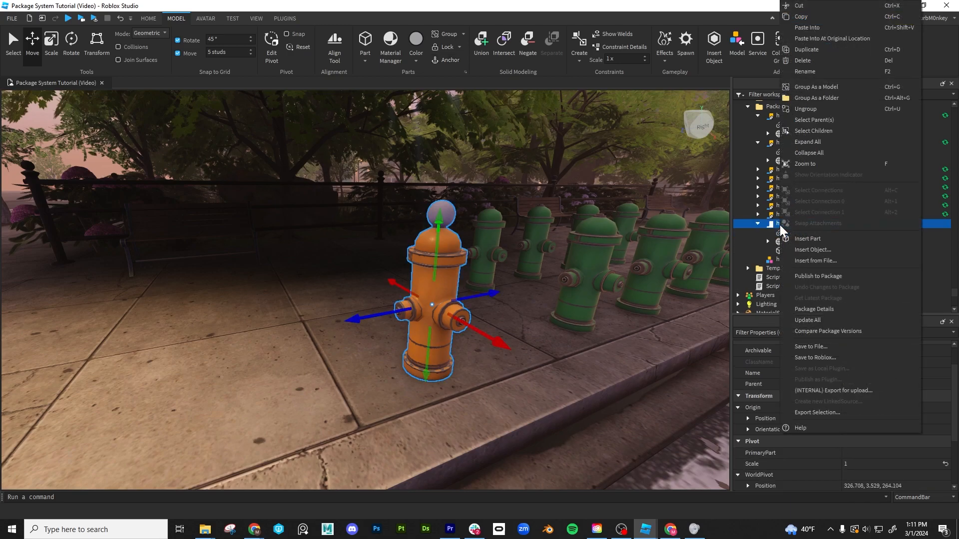
pyautogui.click(794, 320)
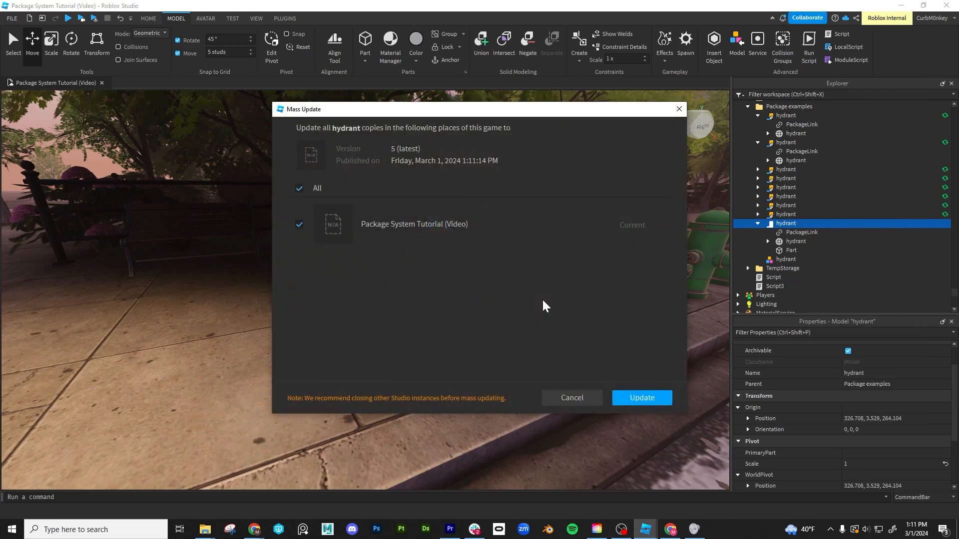
pyautogui.click(643, 402)
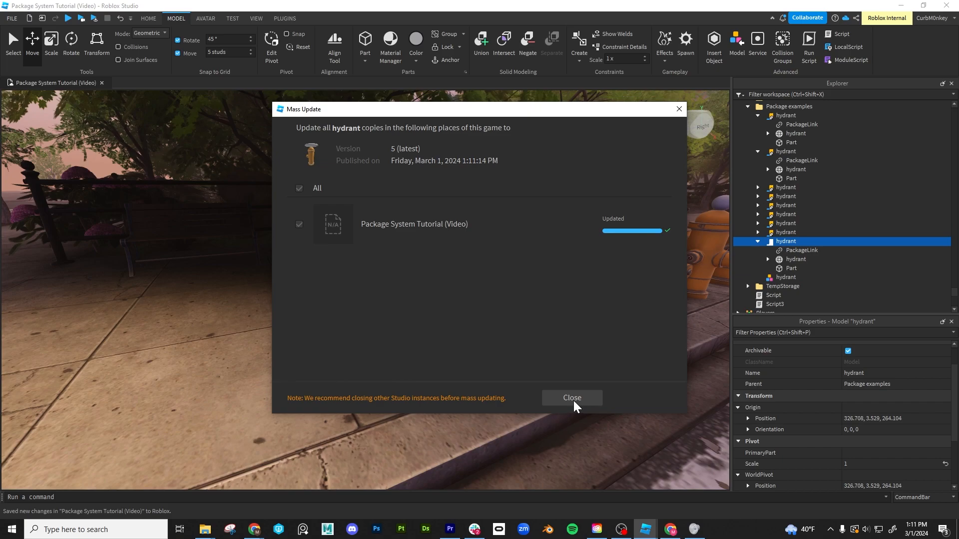
pyautogui.click(575, 399)
pyautogui.moveTo(578, 382); pyautogui.dragTo(579, 381, button='right')
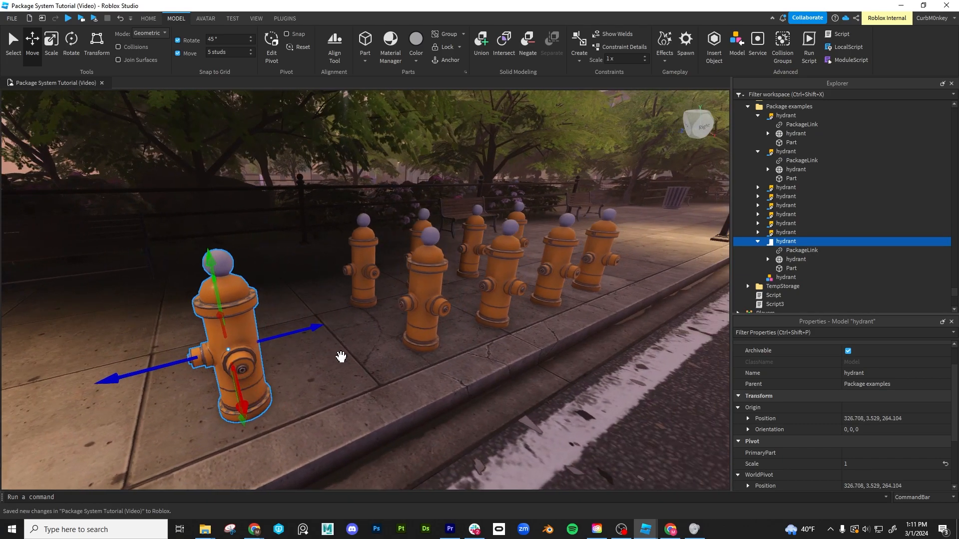
# - Inspect the PackageLink of an updated hydrant in the group
pyautogui.click(428, 277)
pyautogui.click(429, 261)
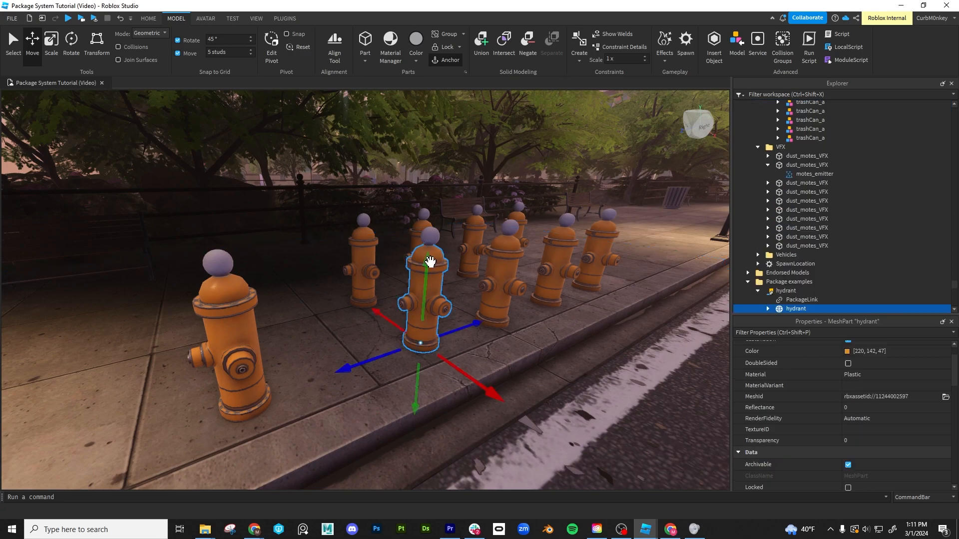
pyautogui.click(805, 300)
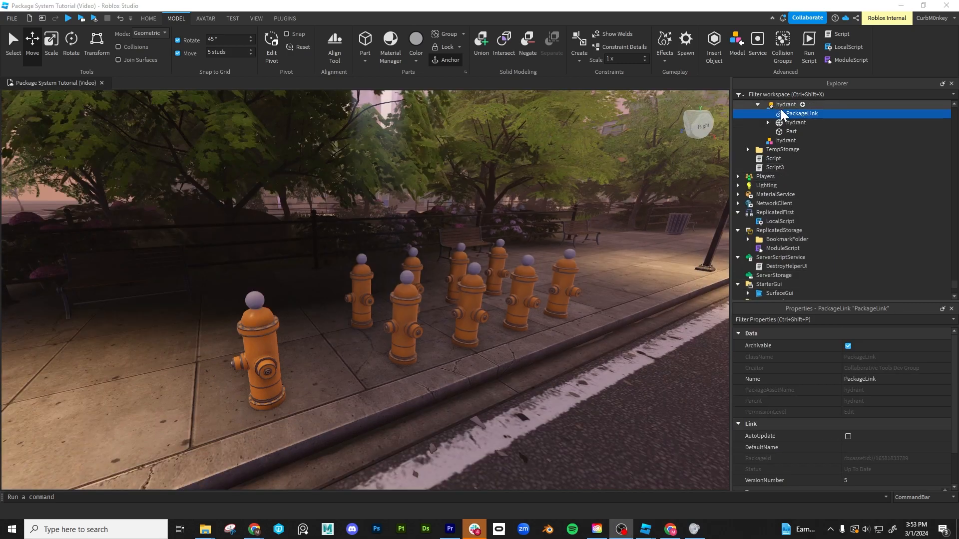
# - Open the package details of the front hydrant copy
pyautogui.click(252, 328)
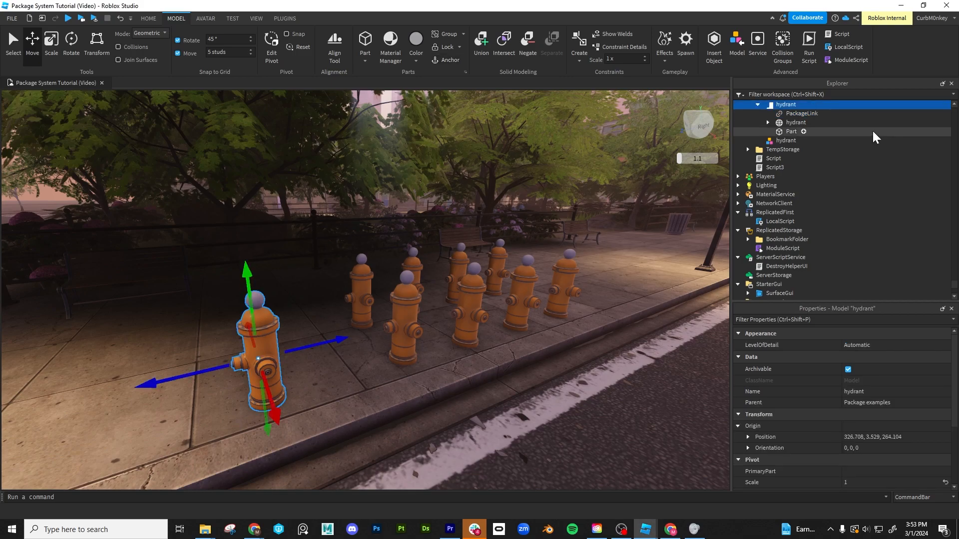
pyautogui.click(802, 114)
pyautogui.rightClick(803, 114)
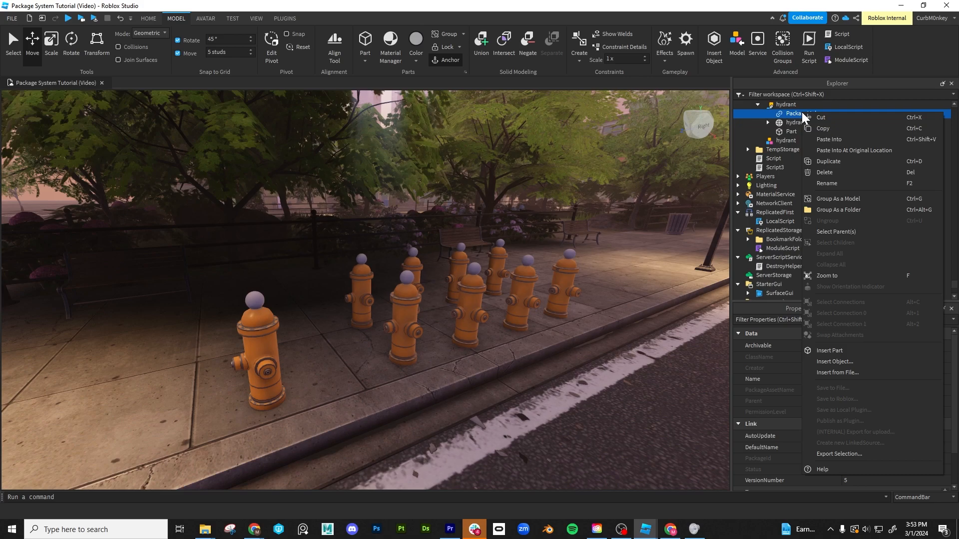
pyautogui.click(783, 109)
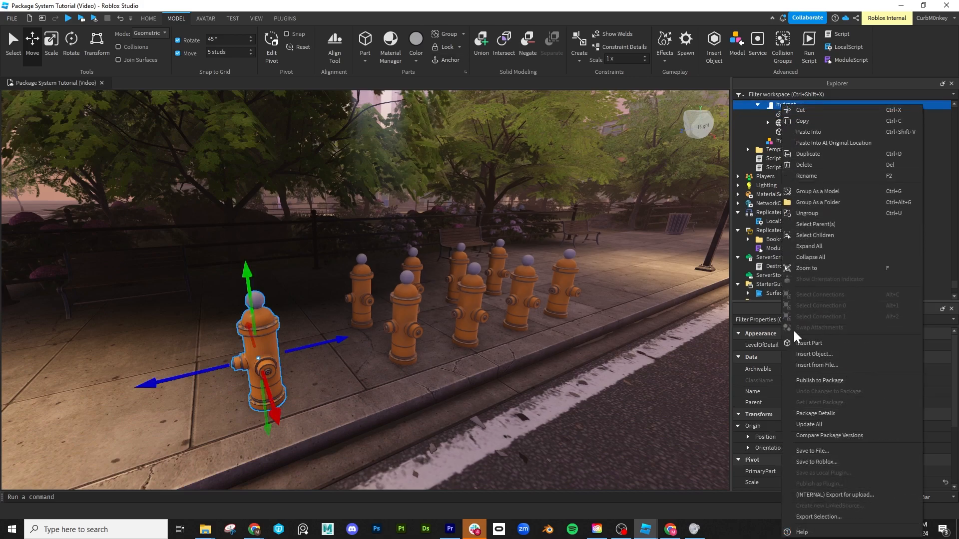
pyautogui.click(830, 418)
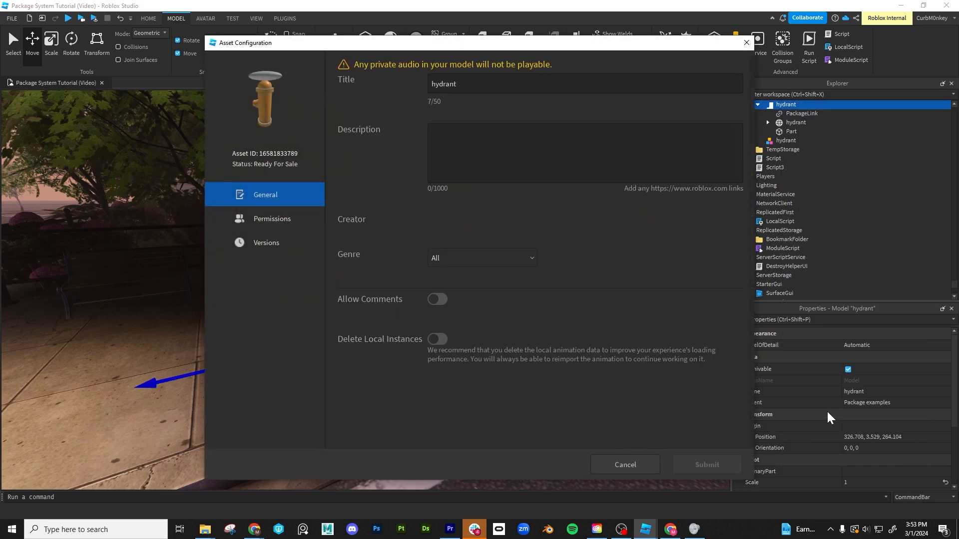
# - Restore V1 from the hydrant package's version history and submit the change
pyautogui.click(266, 248)
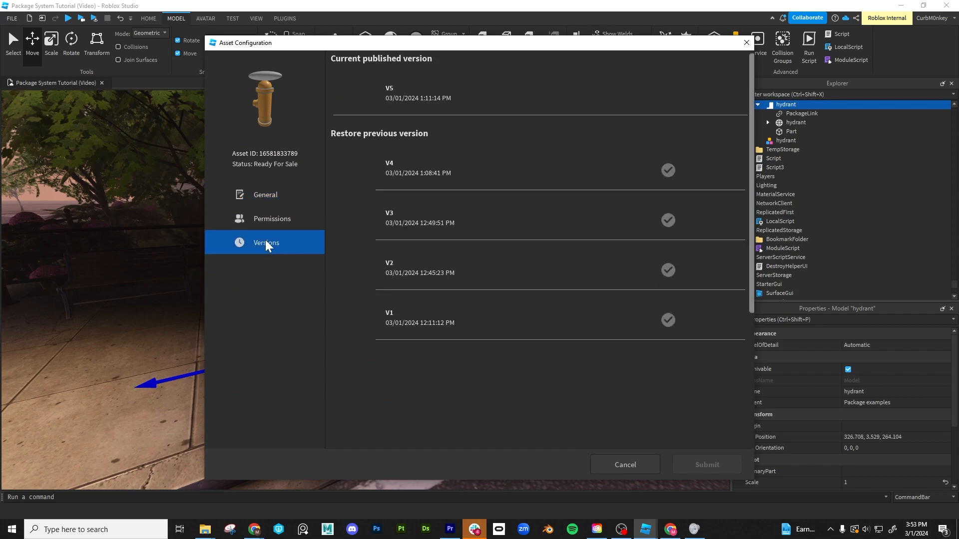
pyautogui.moveTo(559, 47); pyautogui.dragTo(738, 48)
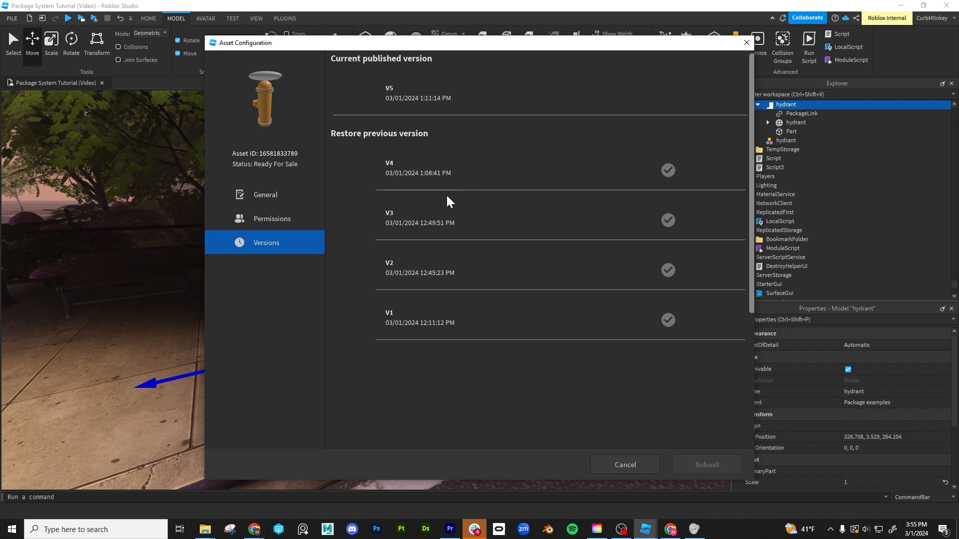
pyautogui.click(668, 320)
pyautogui.click(706, 465)
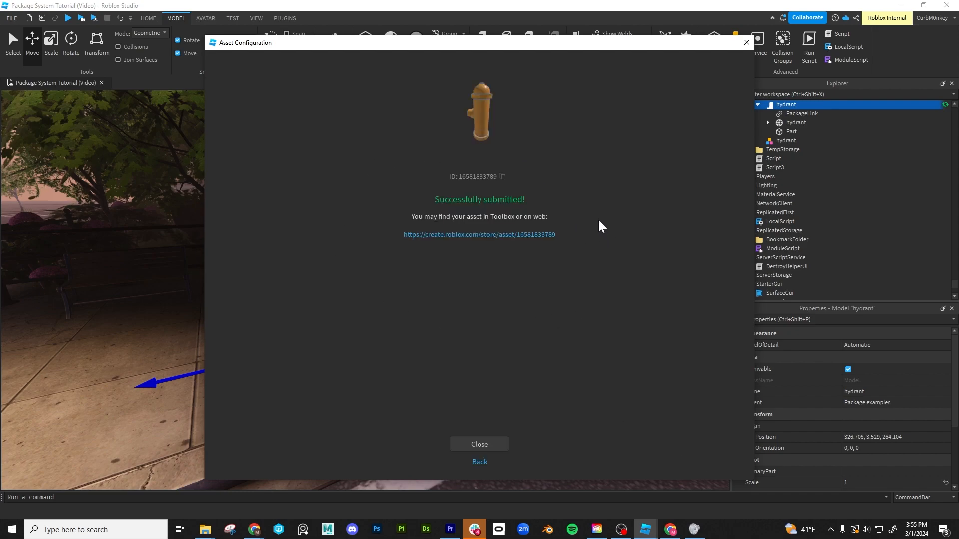
# - Open the submitted hydrant's Creator Hub store page to review its asset details, and close the submission confirmation in Roblox Studio
pyautogui.click(458, 236)
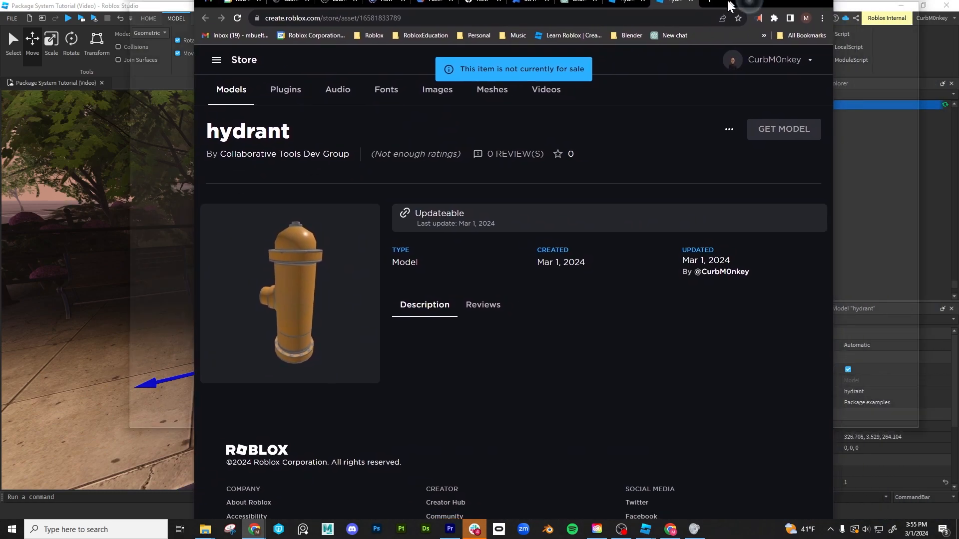
pyautogui.moveTo(728, 6); pyautogui.dragTo(649, 1)
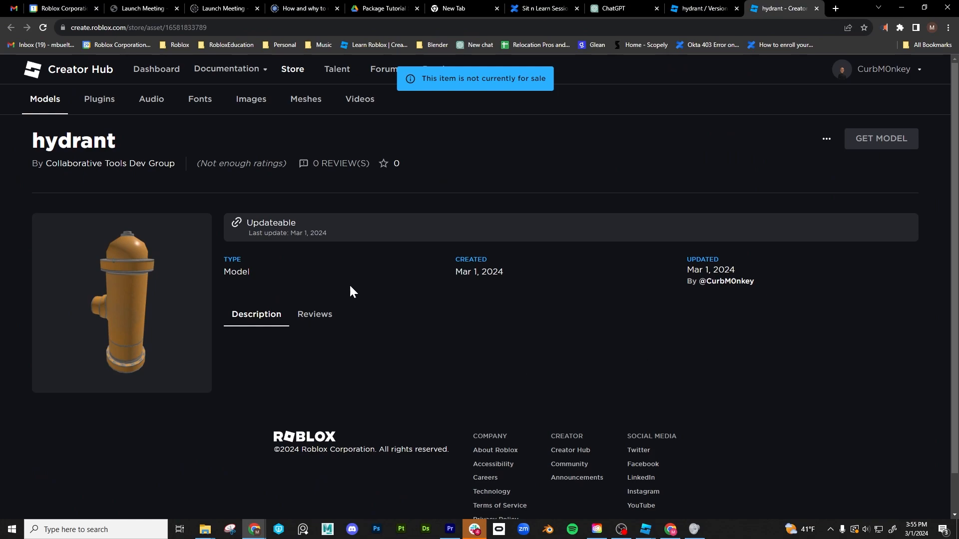
pyautogui.scroll(-1, 771, 195)
pyautogui.scroll(1, 770, 196)
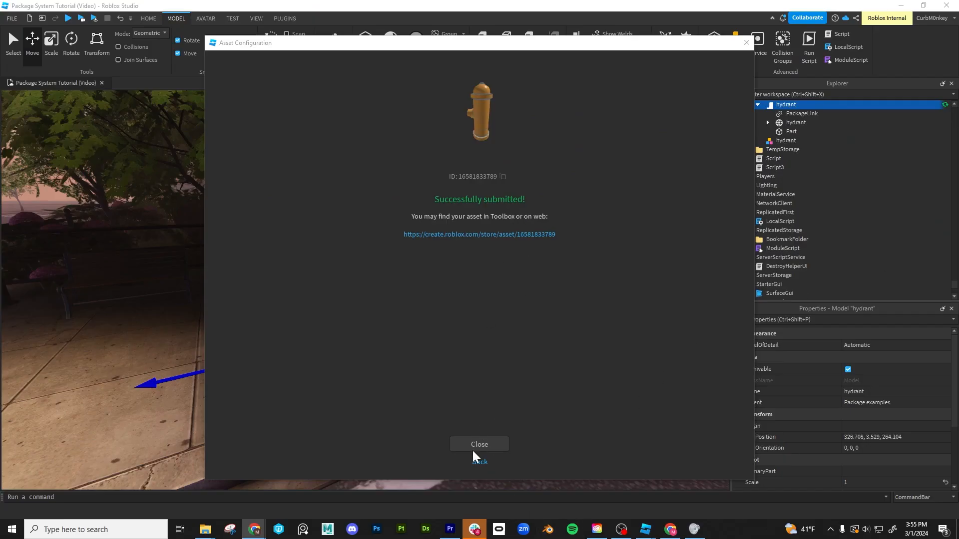
pyautogui.click(479, 446)
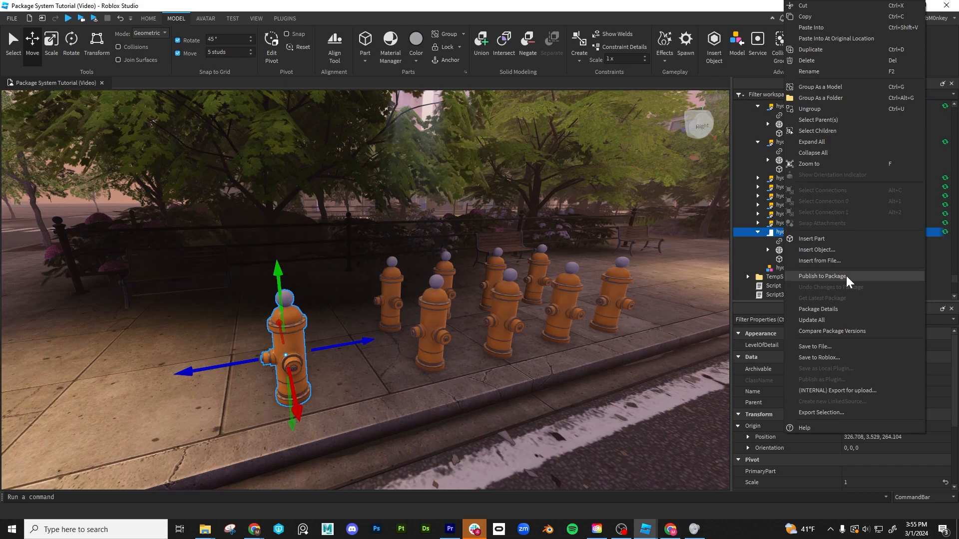
# - Mass-update all hydrant copies in Package System Tutorial (Video) to version 6
pyautogui.click(809, 321)
pyautogui.click(636, 400)
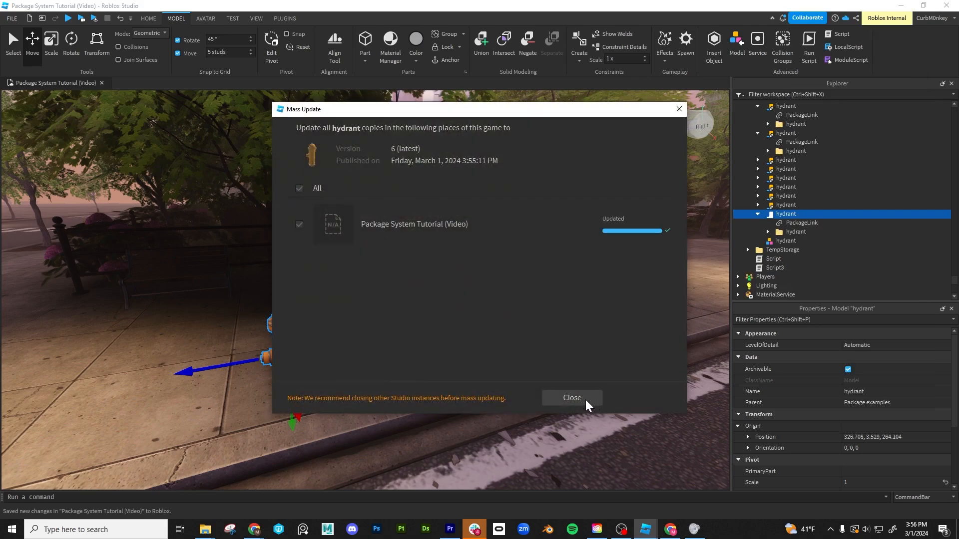
pyautogui.click(589, 404)
# - Inspect the version and status properties of the front hydrant's PackageLink
pyautogui.moveTo(537, 383); pyautogui.dragTo(527, 386, button='right')
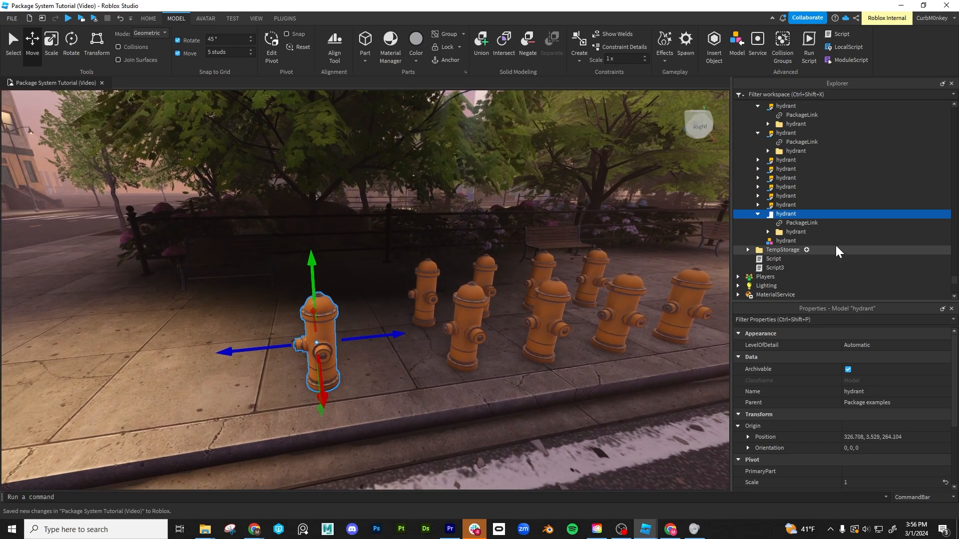
pyautogui.click(792, 224)
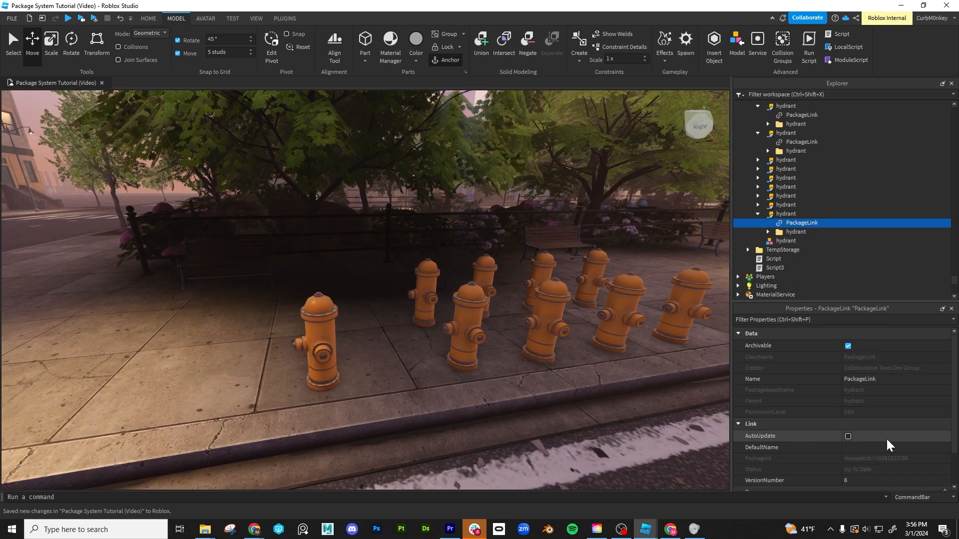
pyautogui.scroll(-2, 857, 464)
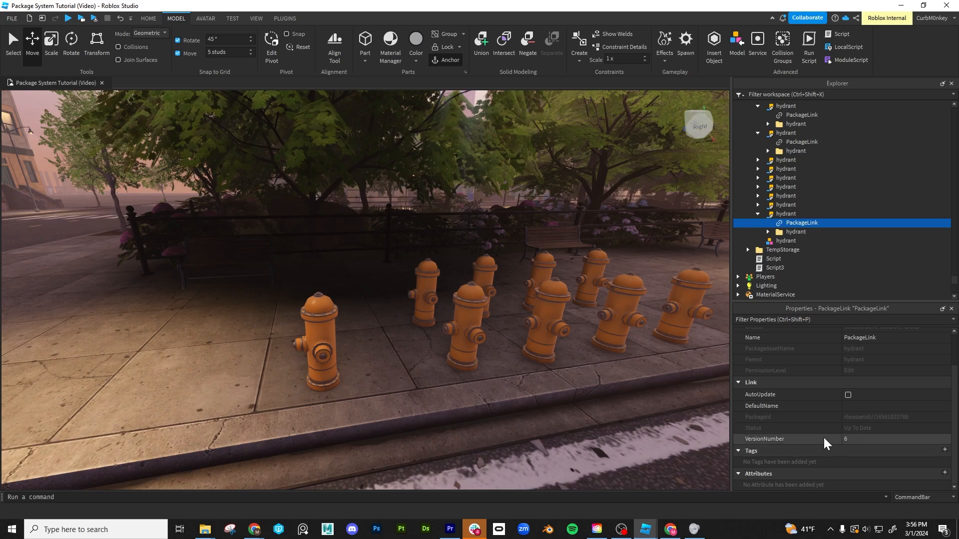
# - Review the permissions and version history in the front hydrant's package details and close them without changes
pyautogui.rightClick(793, 227)
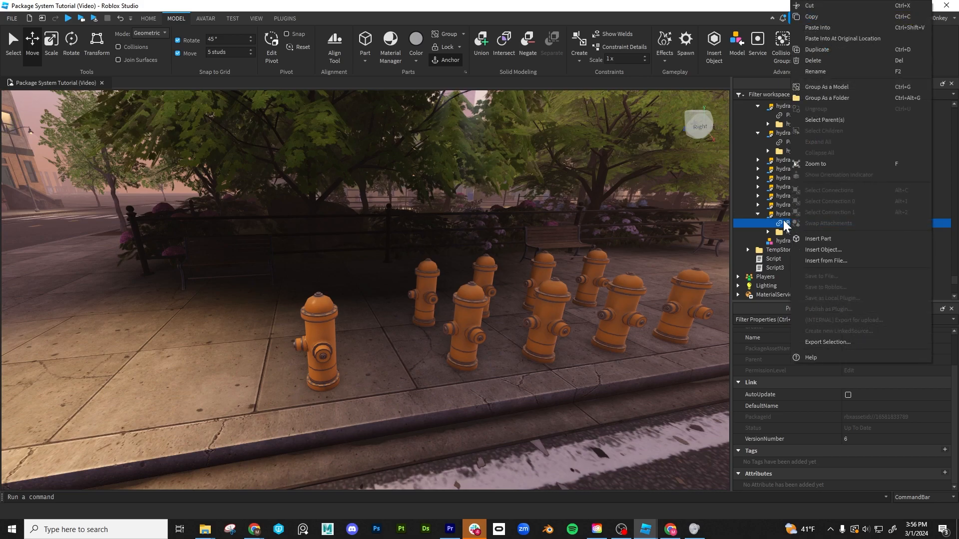
pyautogui.click(781, 214)
pyautogui.rightClick(780, 214)
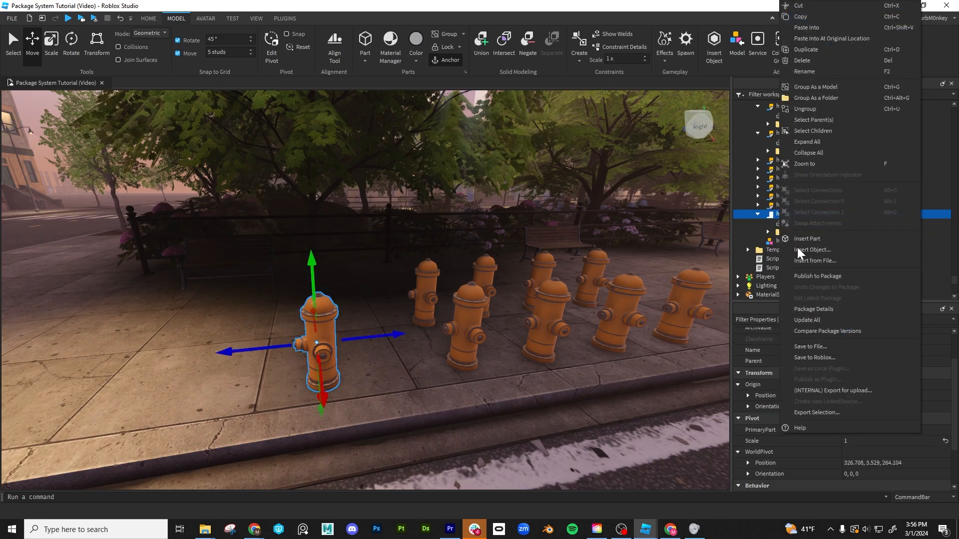
pyautogui.click(827, 309)
pyautogui.click(277, 219)
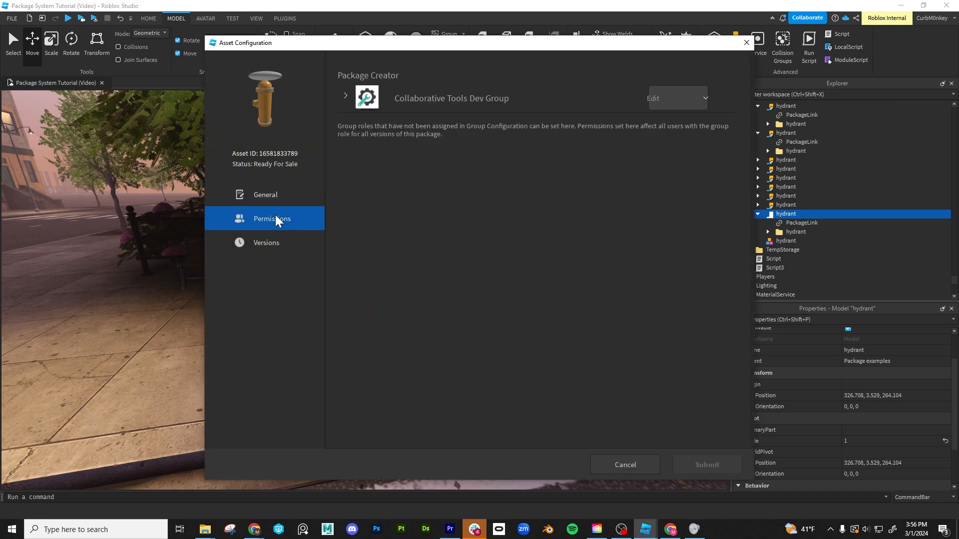
pyautogui.click(259, 253)
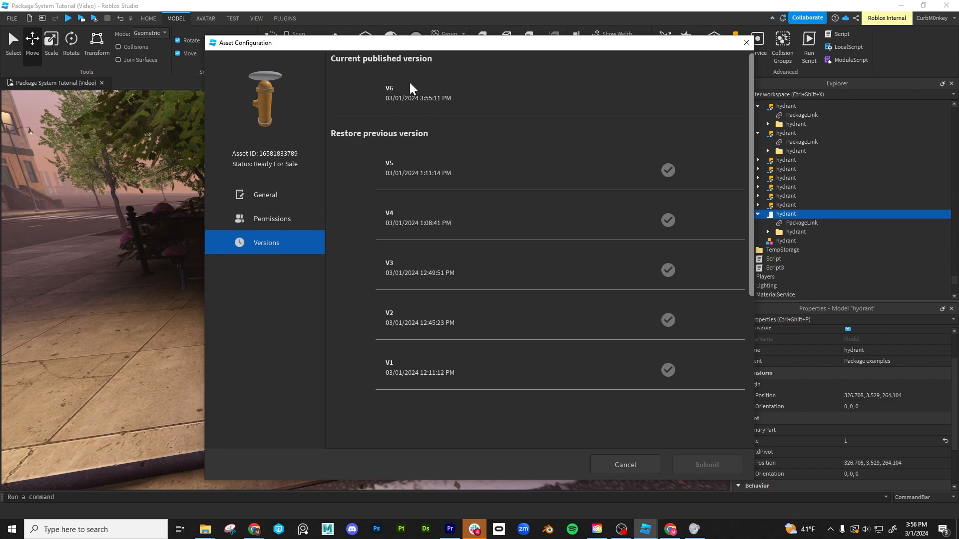
pyautogui.click(747, 42)
# - Switch to the hydrant's Version History page on Creator Hub and examine the asset ID in its URL
pyautogui.doubleClick(767, 100)
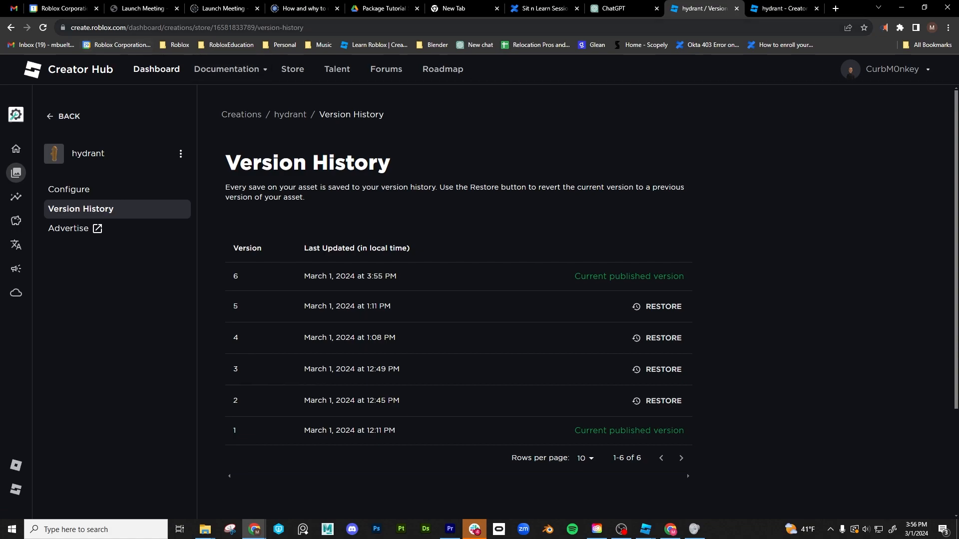
pyautogui.moveTo(213, 28); pyautogui.dragTo(258, 28)
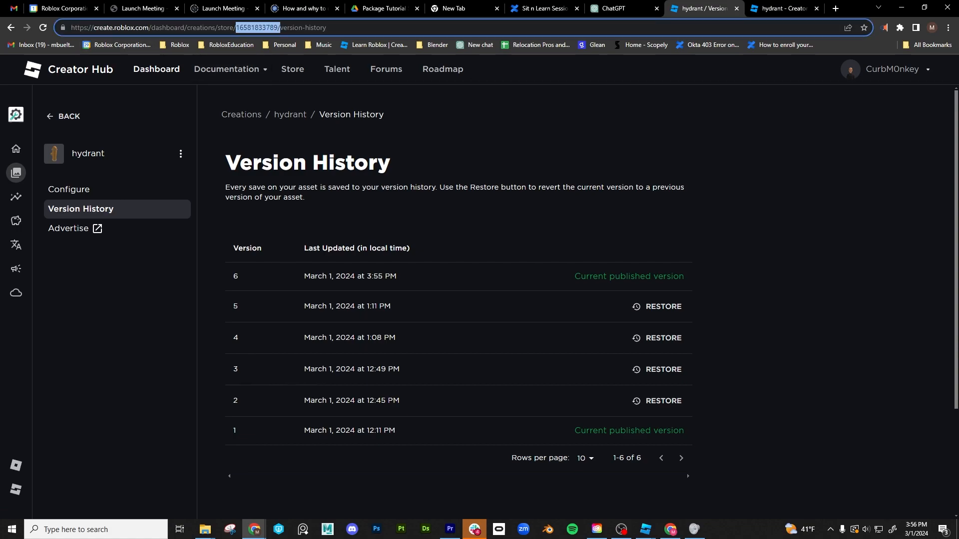
pyautogui.click(328, 28)
pyautogui.click(471, 161)
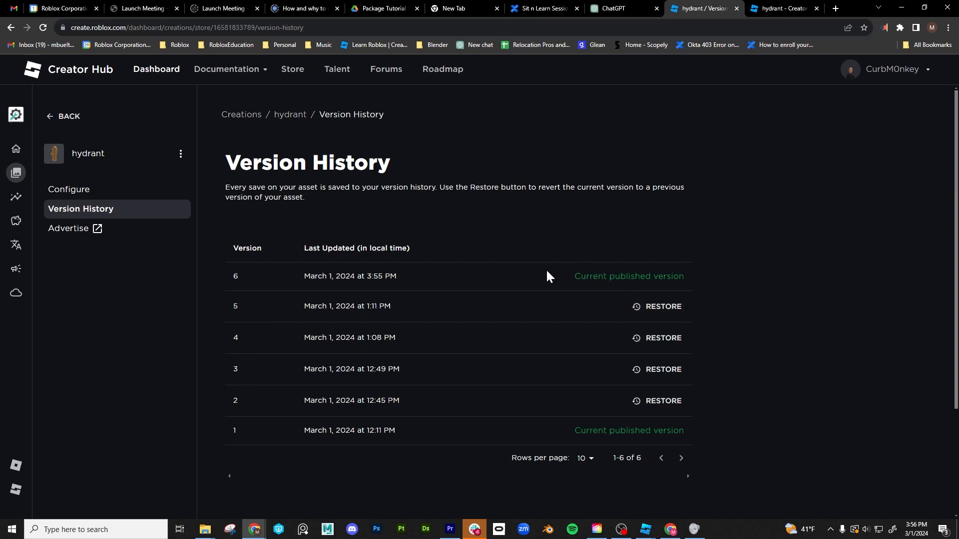